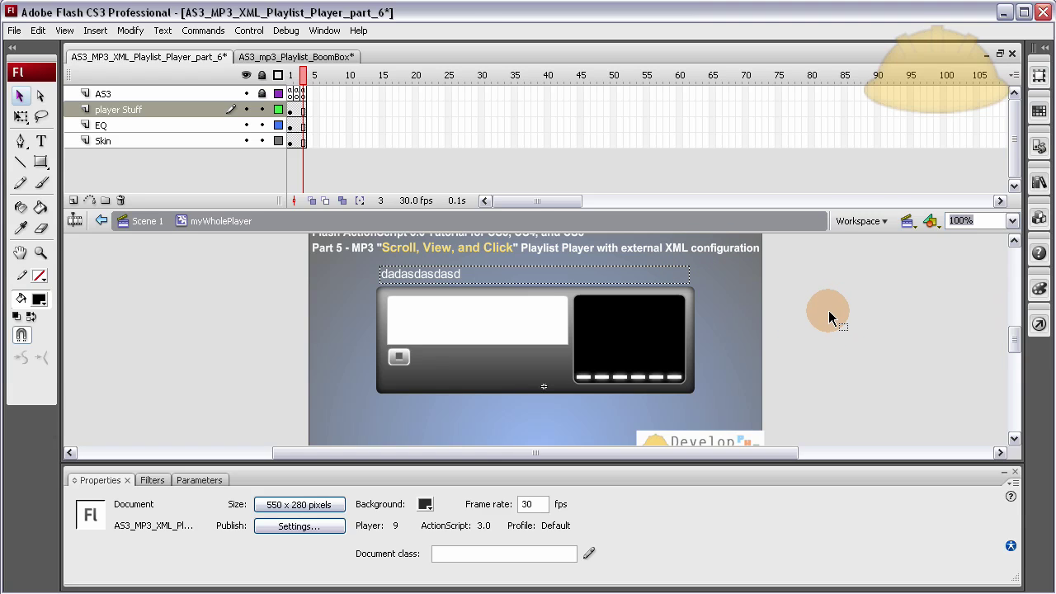
# - Test the movie and play songs 2, 3 and 5 (Lost Puppies, Naked On the Mountain, Summer)
pyautogui.hotkey('ctrl', 'Return')
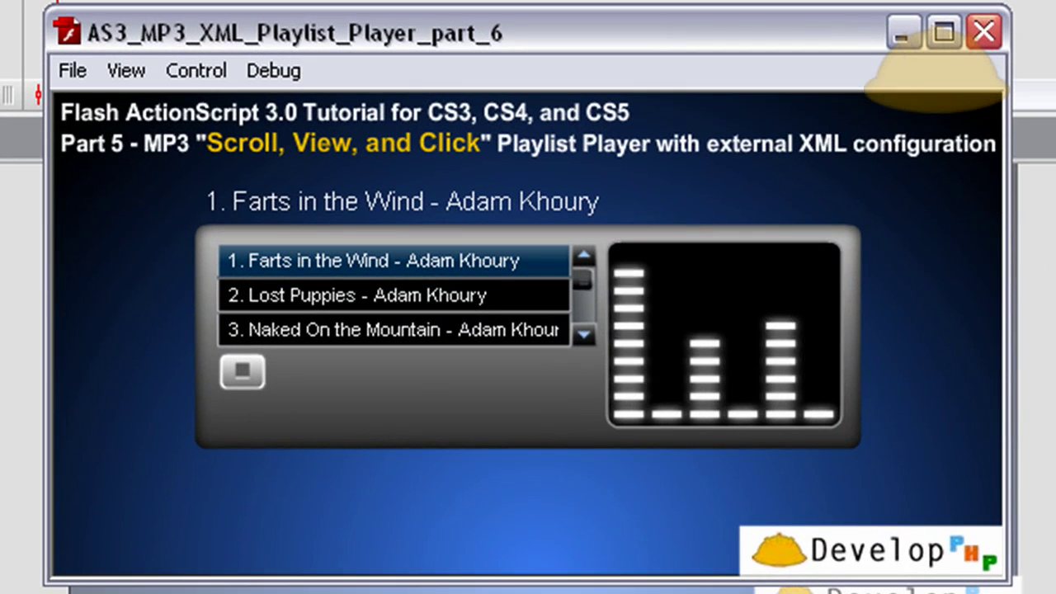
pyautogui.click(417, 309)
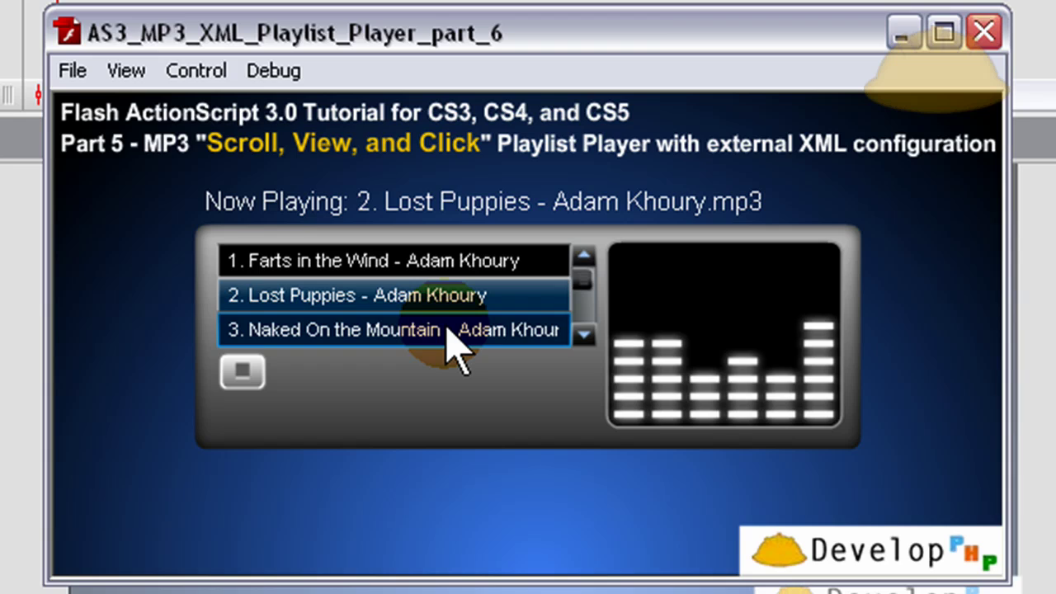
pyautogui.click(449, 330)
pyautogui.click(583, 333)
pyautogui.click(583, 333)
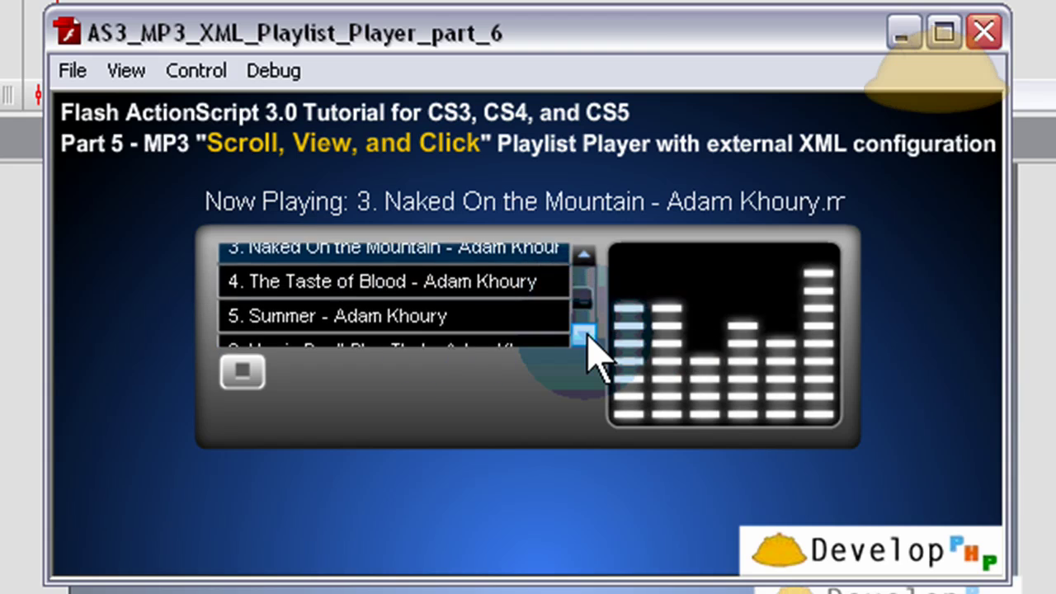
pyautogui.click(488, 298)
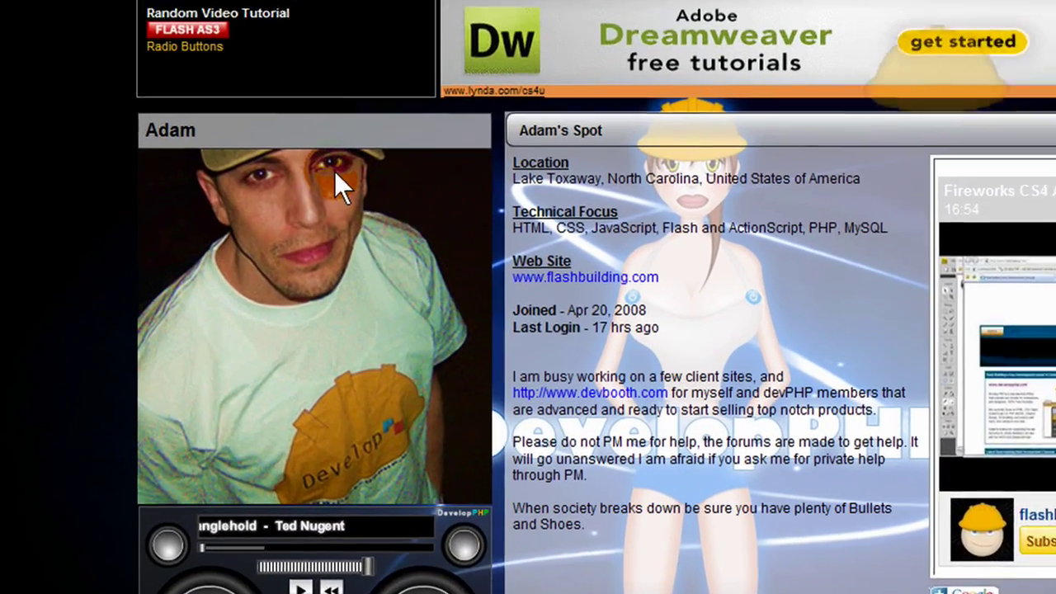
# - Play the song on the profile page's player, skip ahead, then pause it
pyautogui.scroll(-5, 102, 342)
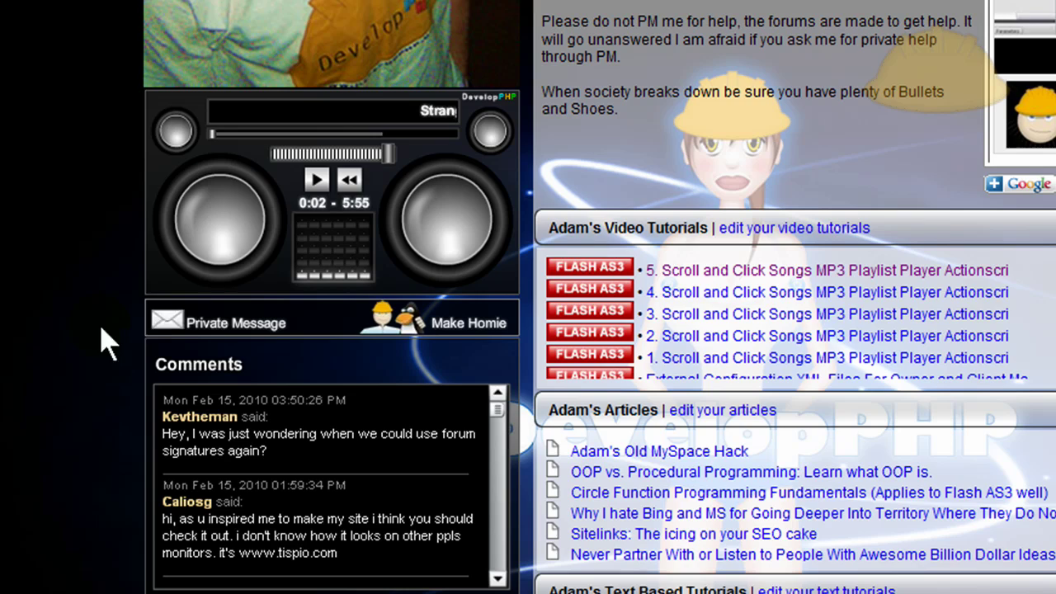
pyautogui.click(317, 181)
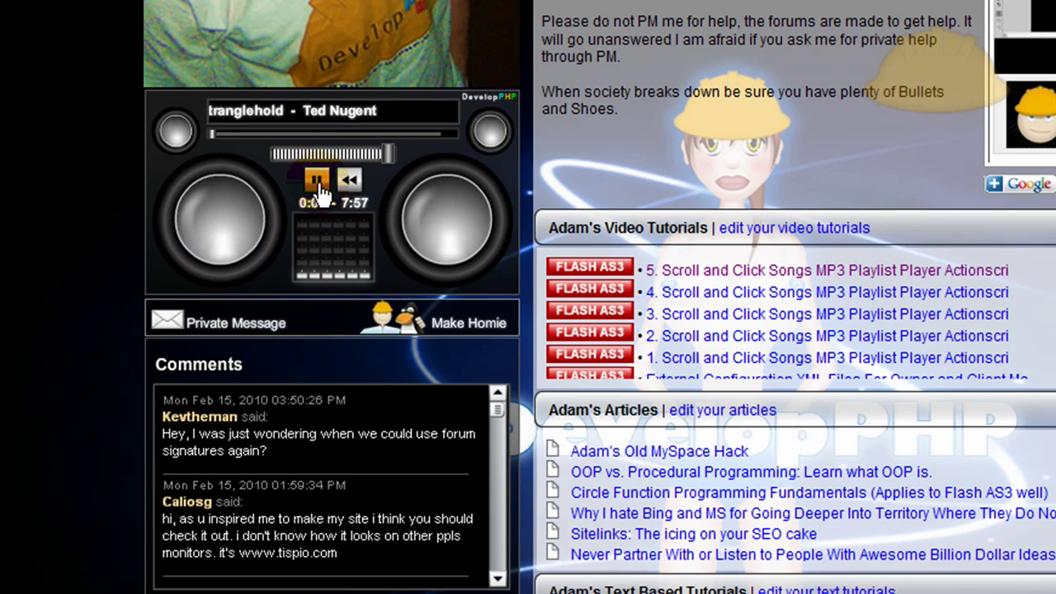
pyautogui.click(308, 134)
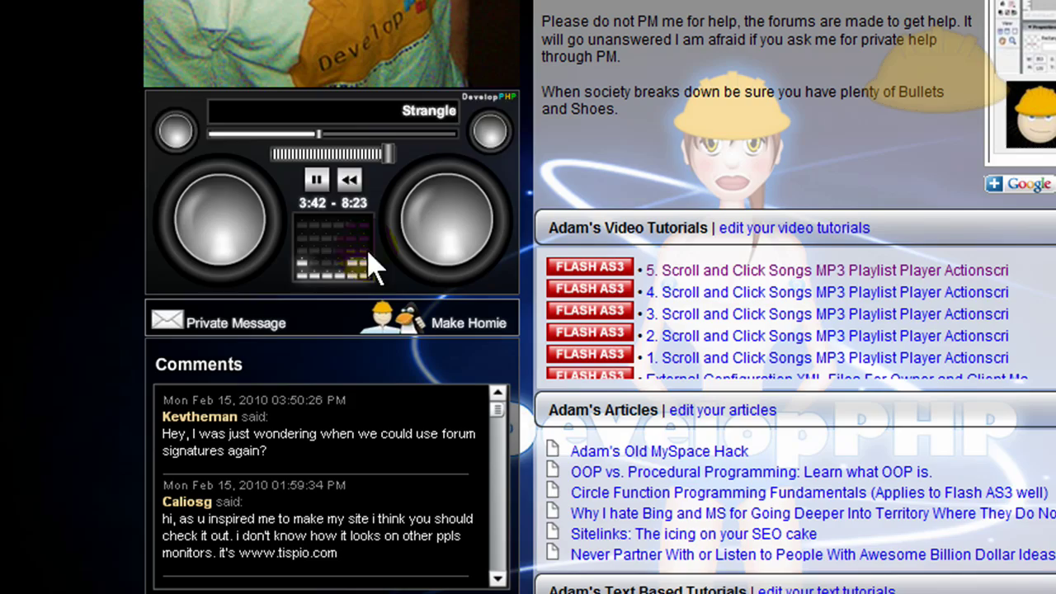
pyautogui.click(317, 183)
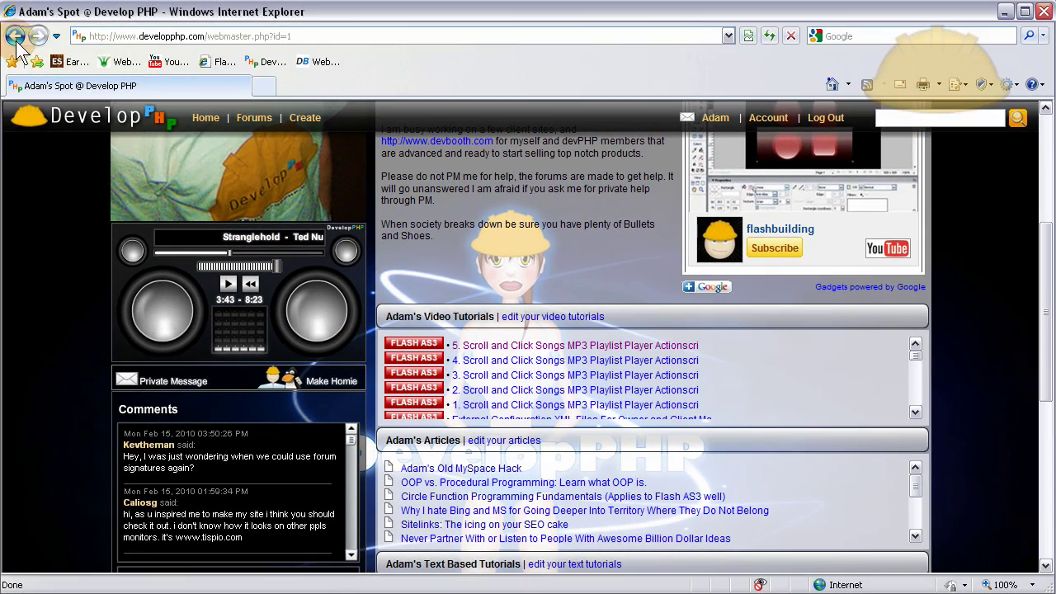
# - Open the part 5 Scroll and Click Songs tutorial page and scroll down it
pyautogui.click(825, 278)
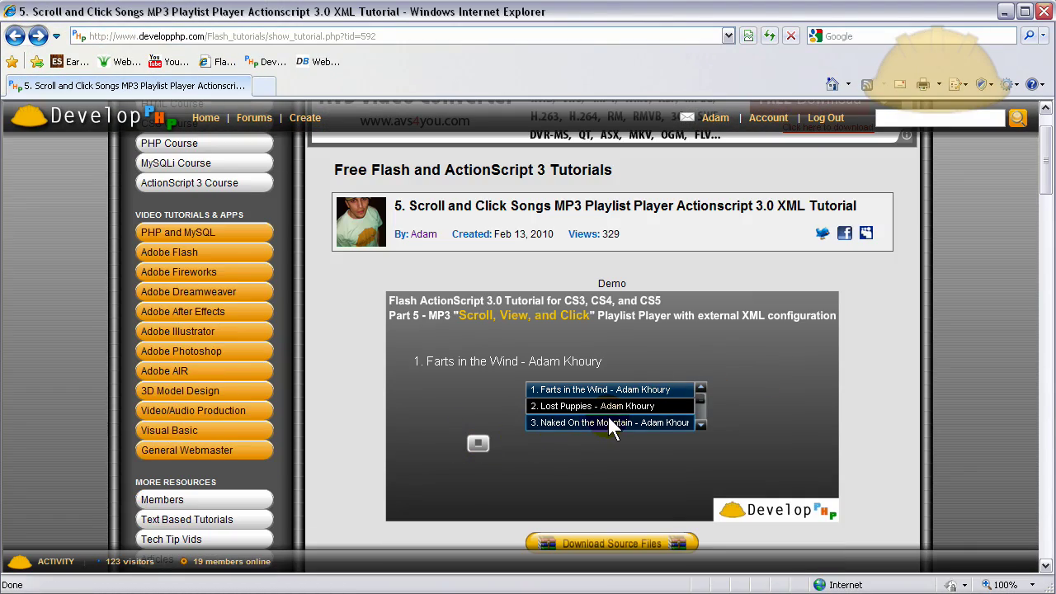
pyautogui.click(506, 452)
pyautogui.scroll(-1, 479, 443)
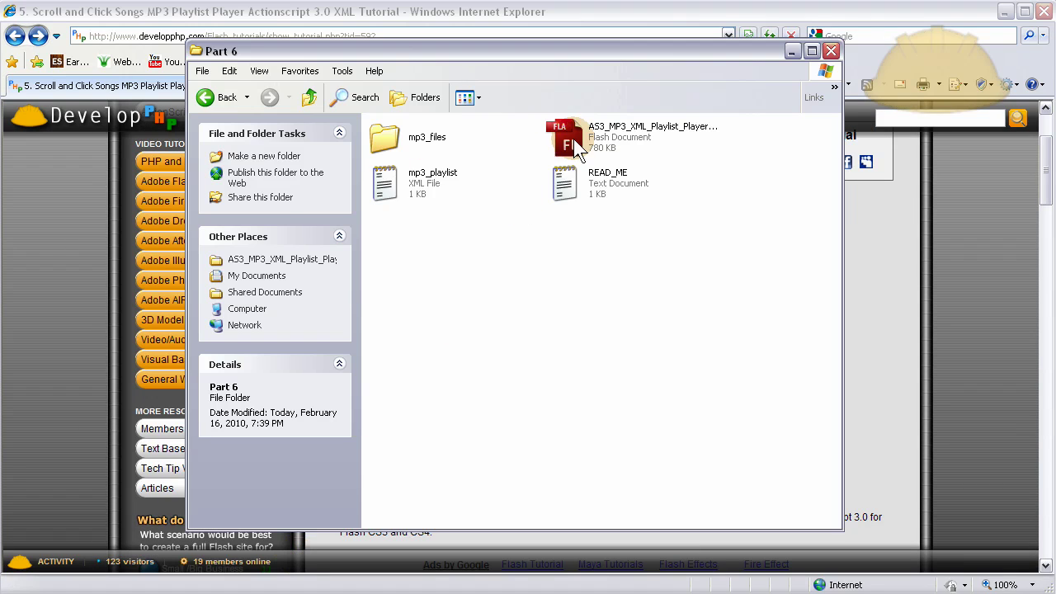
# - Open the AS3_MP3_XML_Playlist_Player_part_6 file and briefly enter the myWholePlayer clip
pyautogui.doubleClick(573, 139)
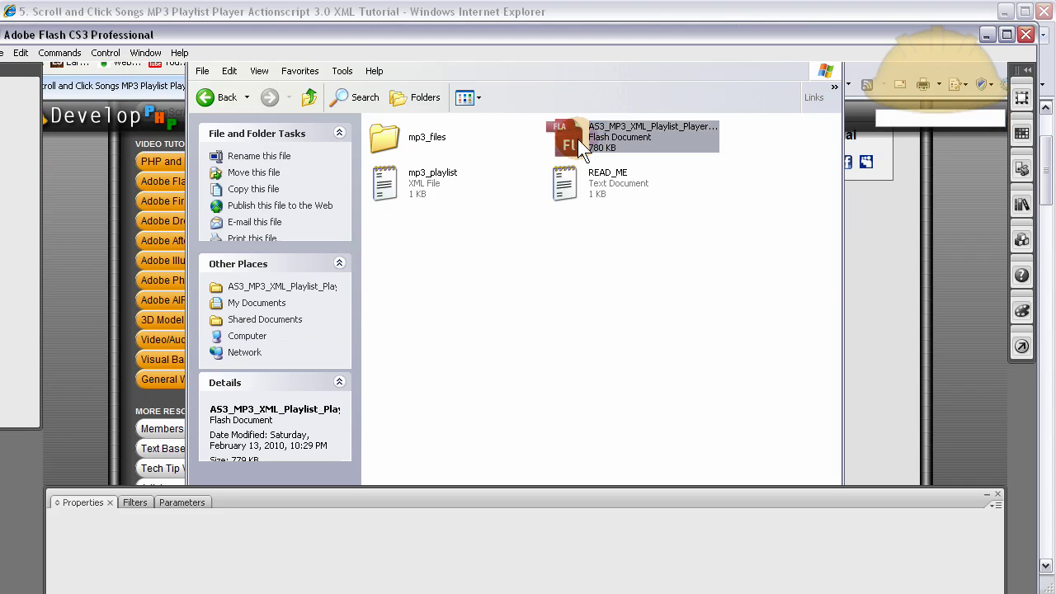
pyautogui.click(911, 283)
pyautogui.doubleClick(570, 353)
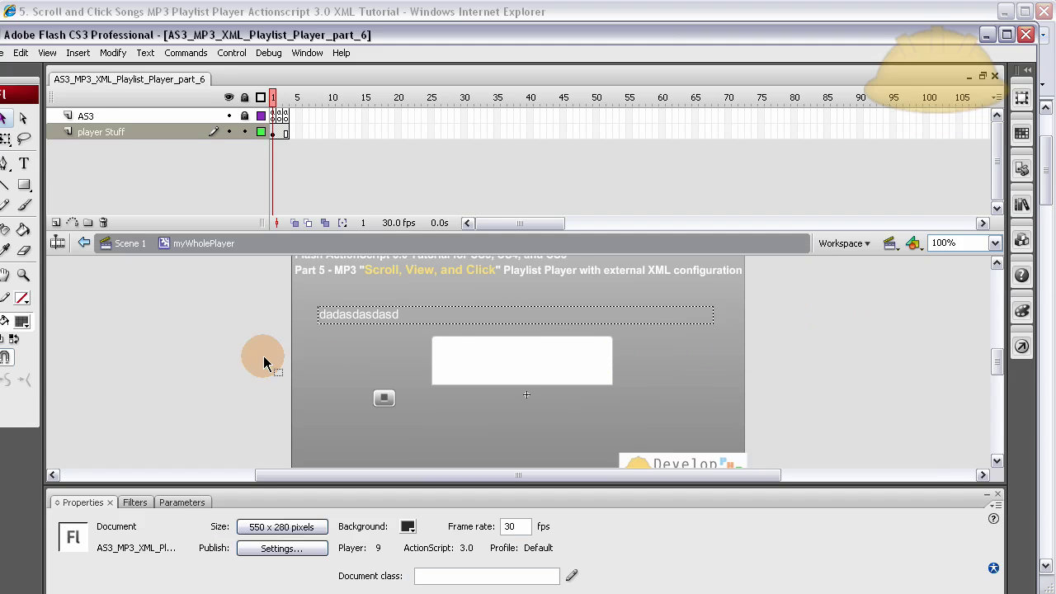
pyautogui.click(118, 245)
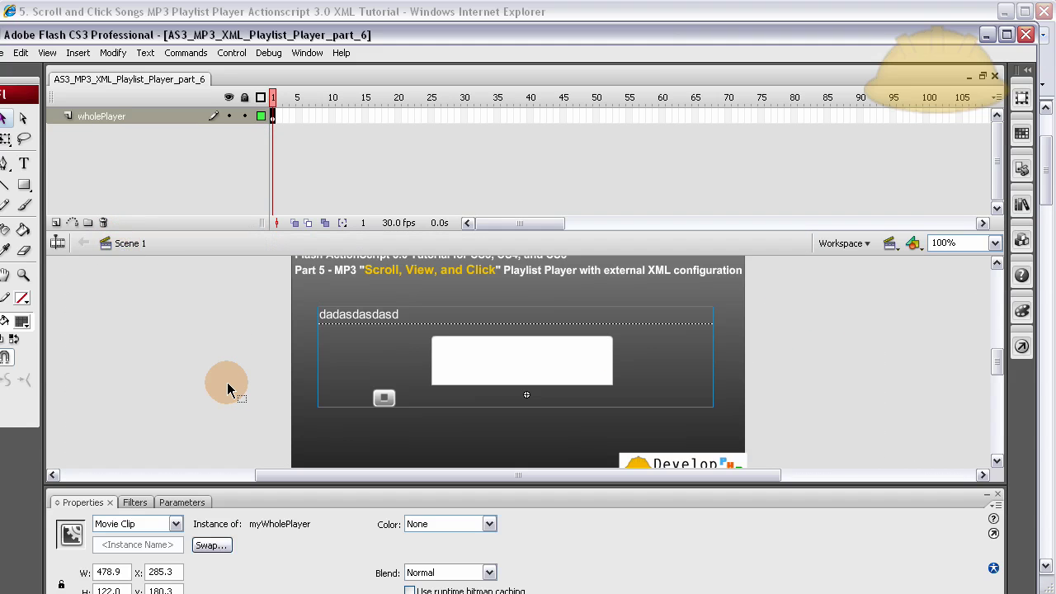
# - Check the clip's symbol name myWholePlayer, edit it, and select frame 1 of player Stuff
pyautogui.click(248, 358)
pyautogui.click(481, 363)
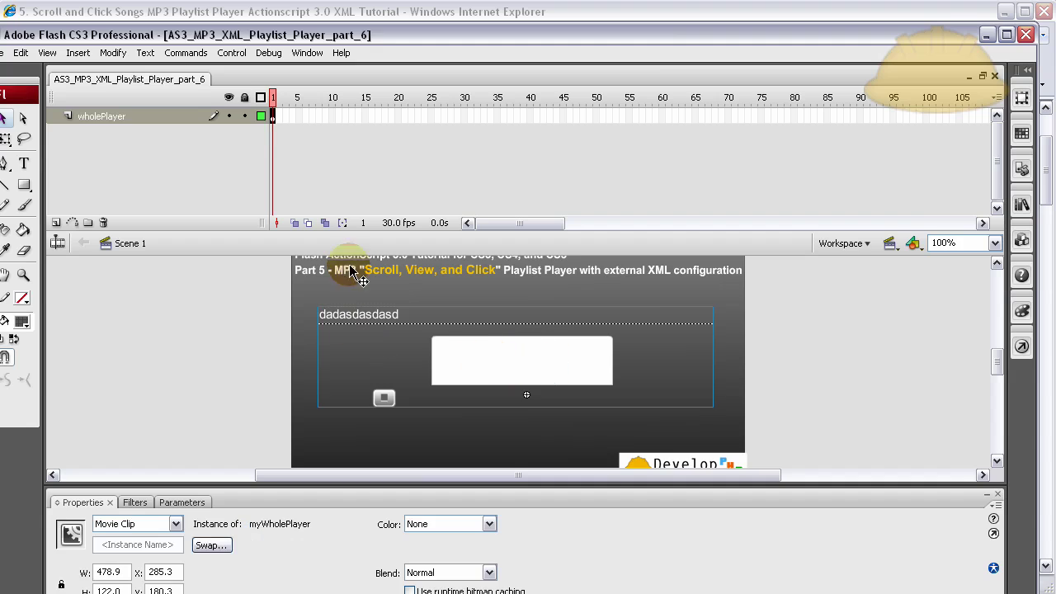
pyautogui.doubleClick(248, 528)
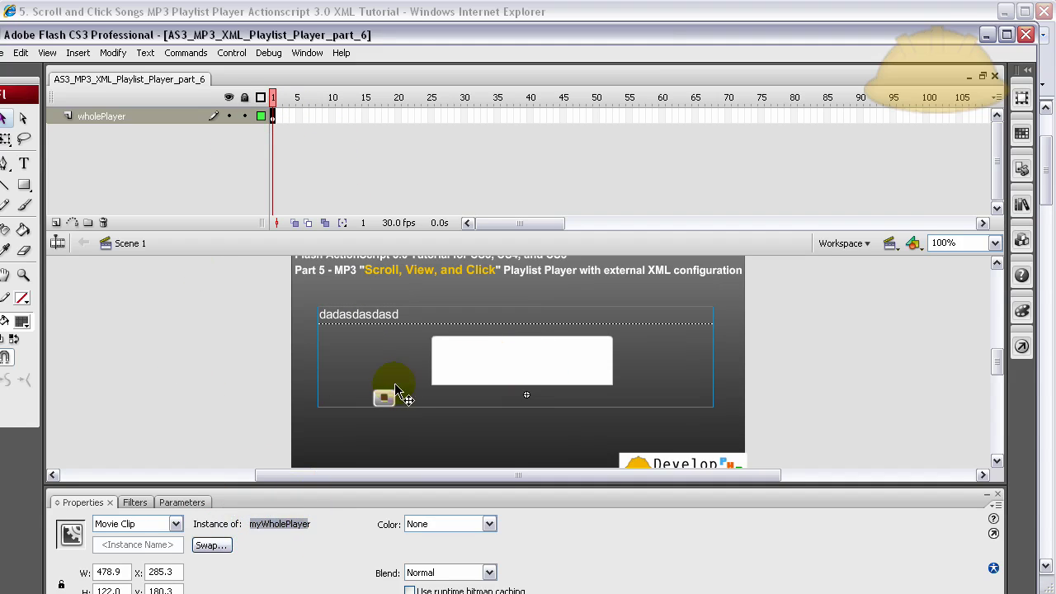
pyautogui.click(425, 387)
pyautogui.doubleClick(471, 385)
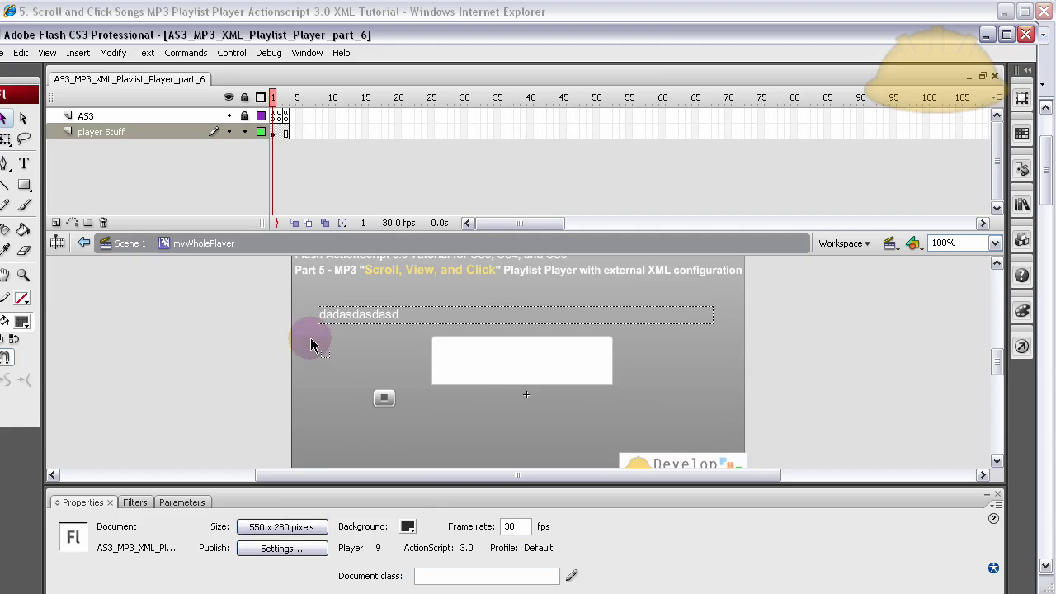
pyautogui.click(272, 132)
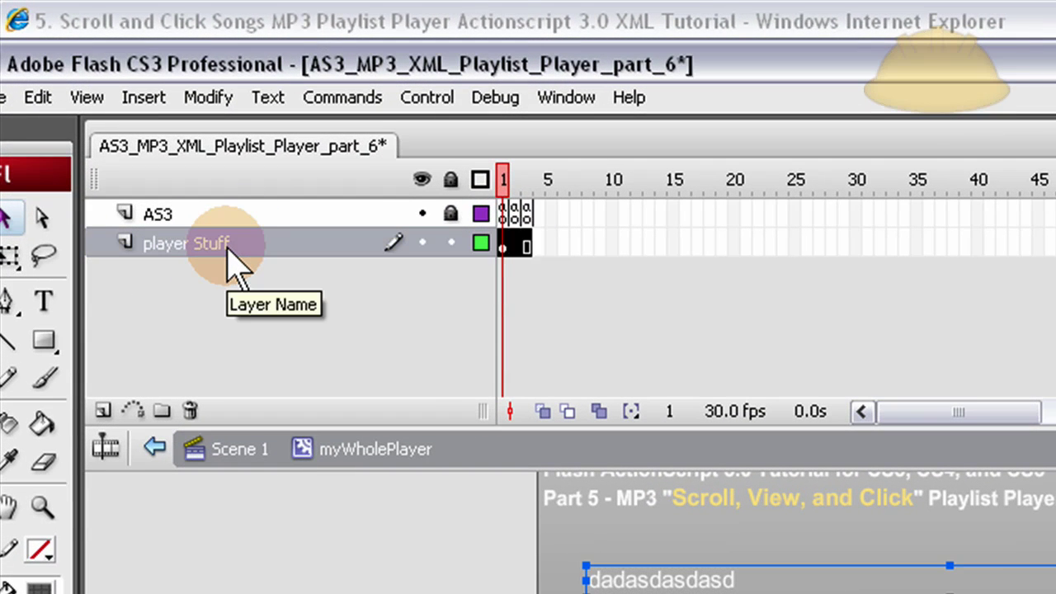
# - Add a layer named Skin below player Stuff and fill its frame 1 with the backdrop
pyautogui.click(105, 410)
pyautogui.moveTo(285, 252); pyautogui.dragTo(290, 310)
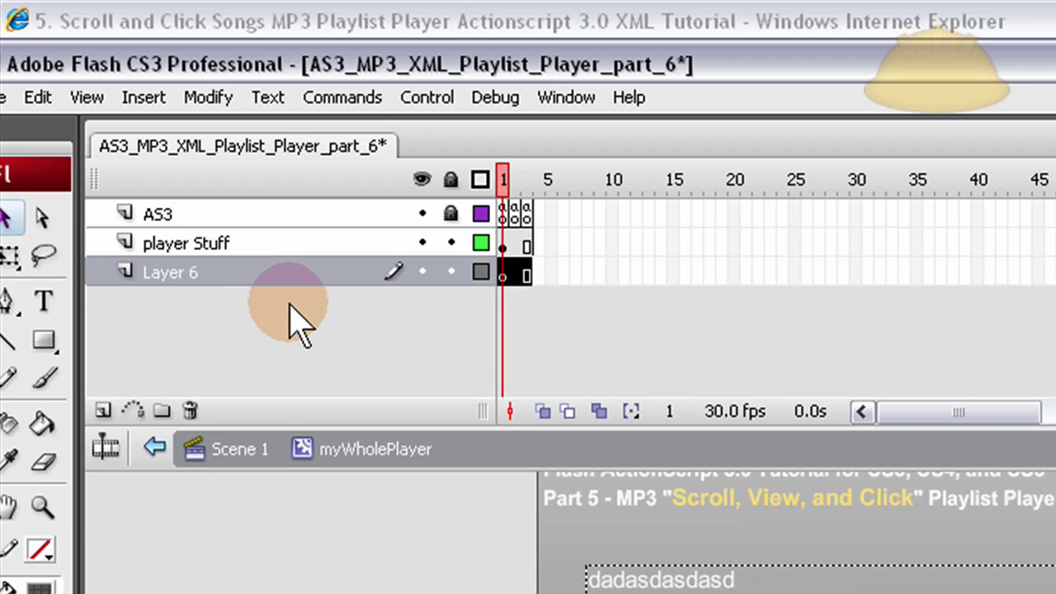
pyautogui.doubleClick(198, 273)
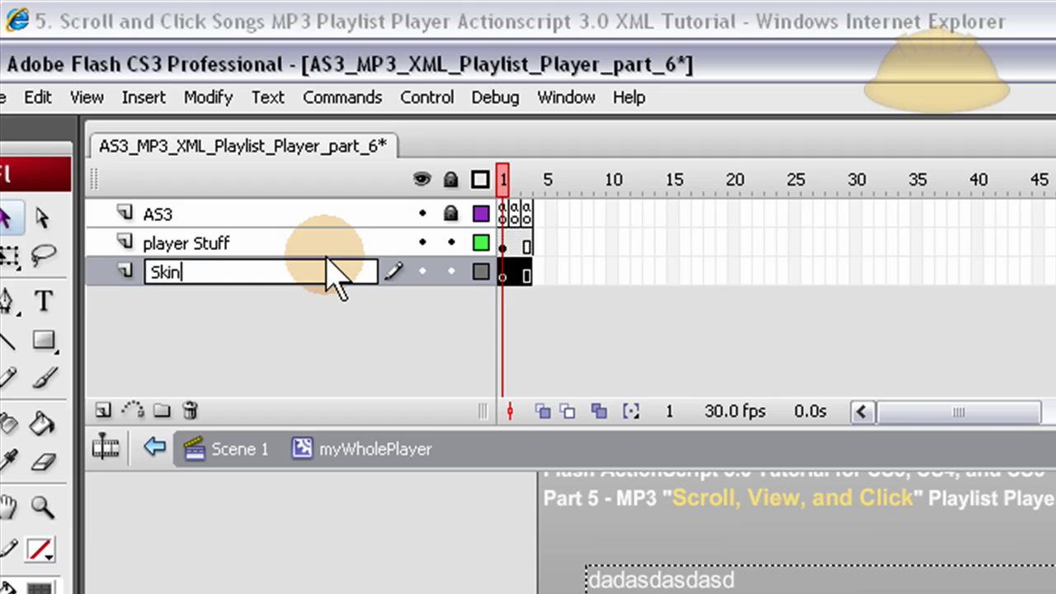
pyautogui.click(203, 346)
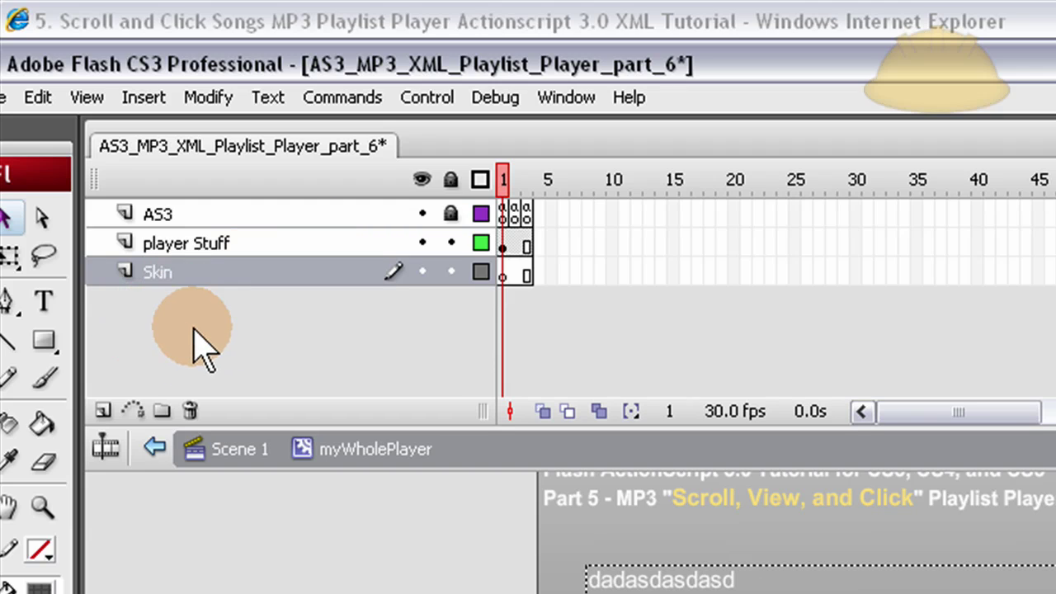
pyautogui.click(502, 273)
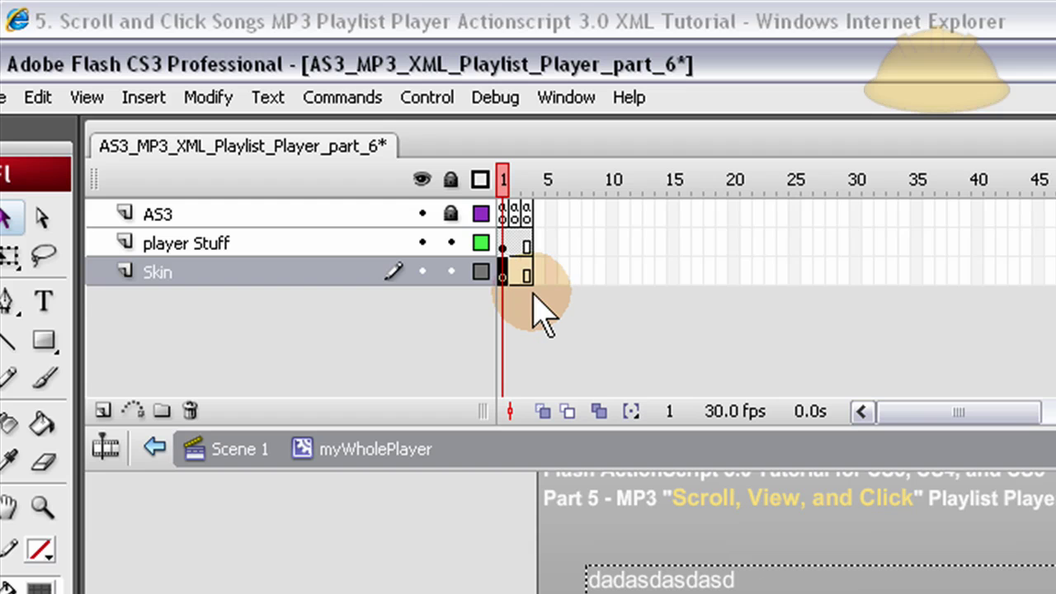
pyautogui.click(466, 581)
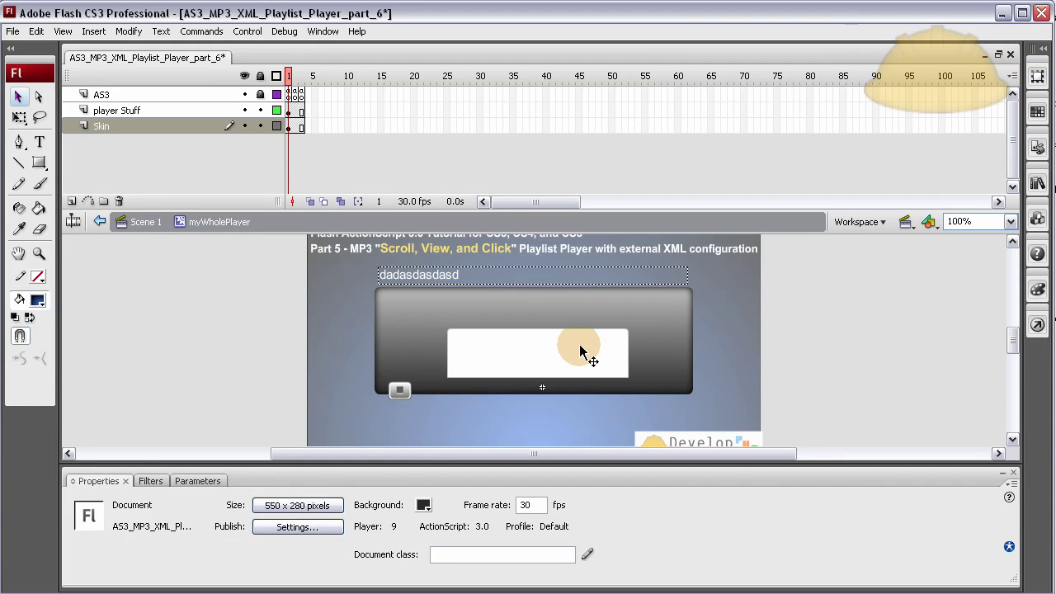
pyautogui.click(583, 353)
pyautogui.click(685, 341)
pyautogui.click(685, 341)
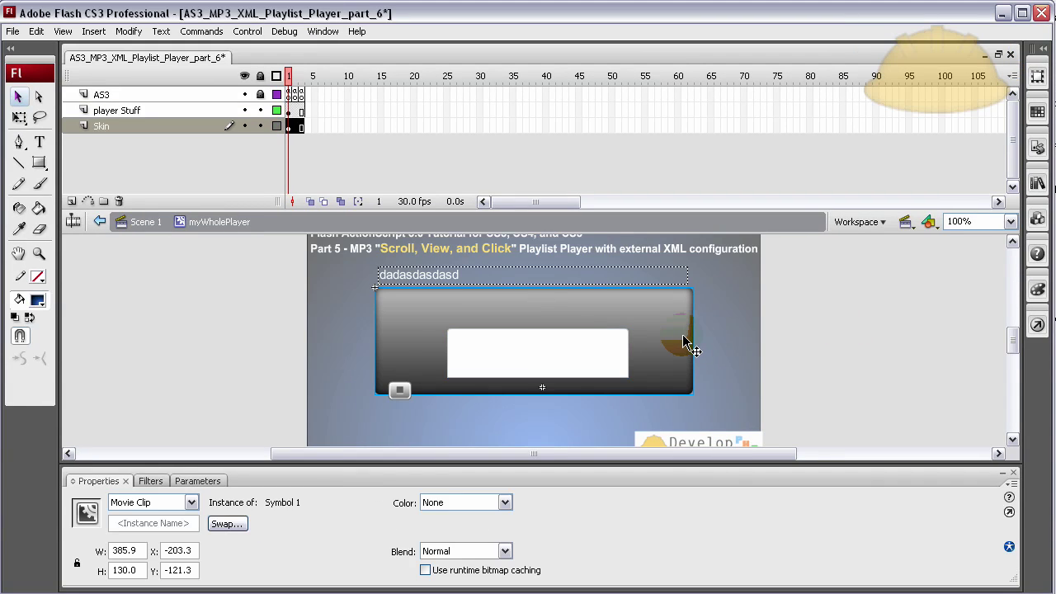
pyautogui.doubleClick(685, 341)
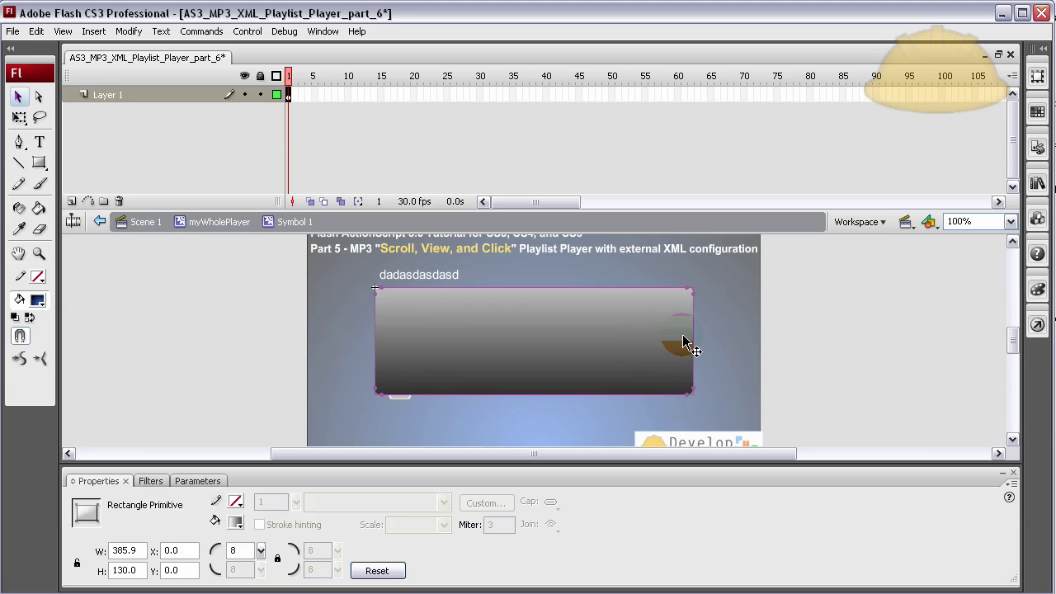
pyautogui.doubleClick(813, 340)
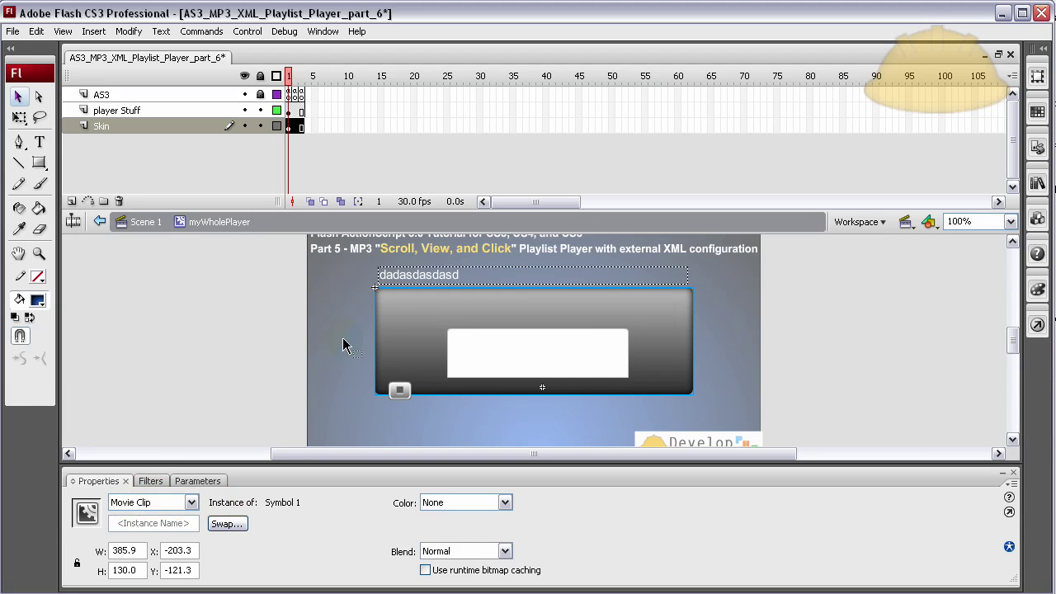
pyautogui.click(806, 324)
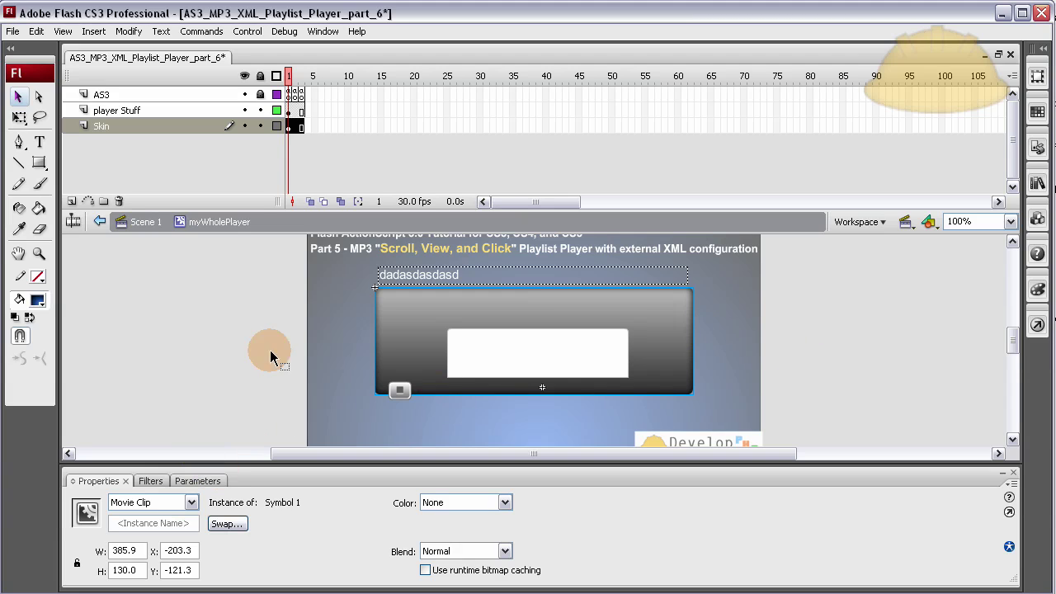
pyautogui.click(592, 346)
pyautogui.moveTo(603, 344); pyautogui.dragTo(540, 315)
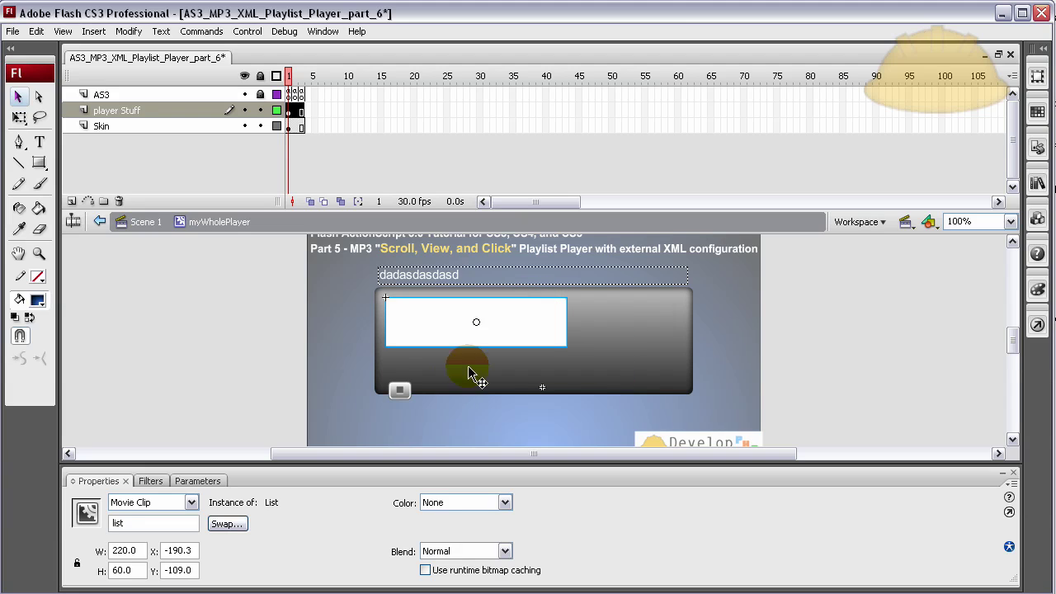
pyautogui.moveTo(407, 398); pyautogui.dragTo(399, 366)
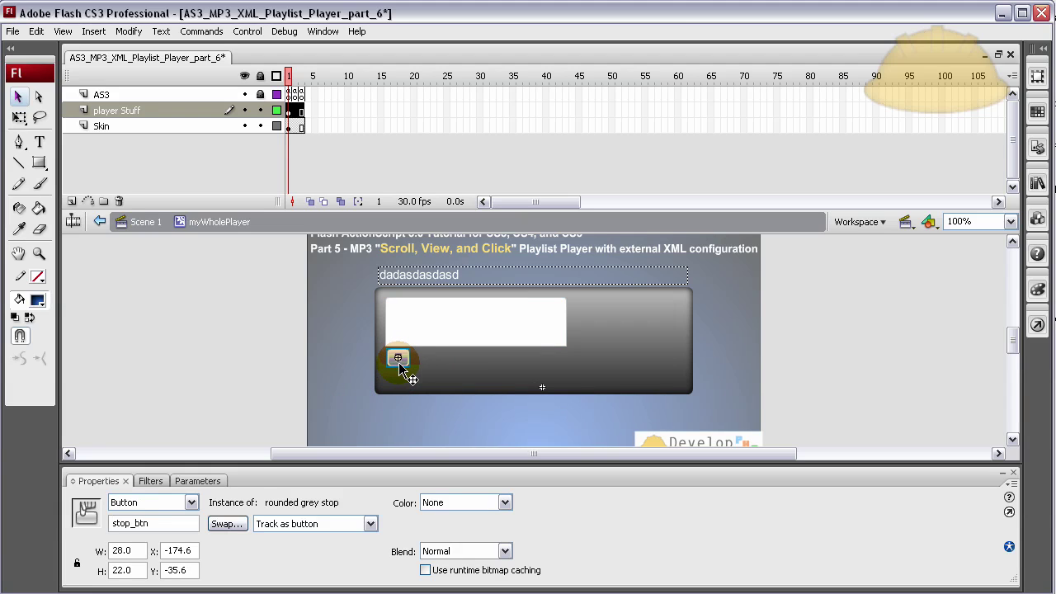
pyautogui.click(217, 370)
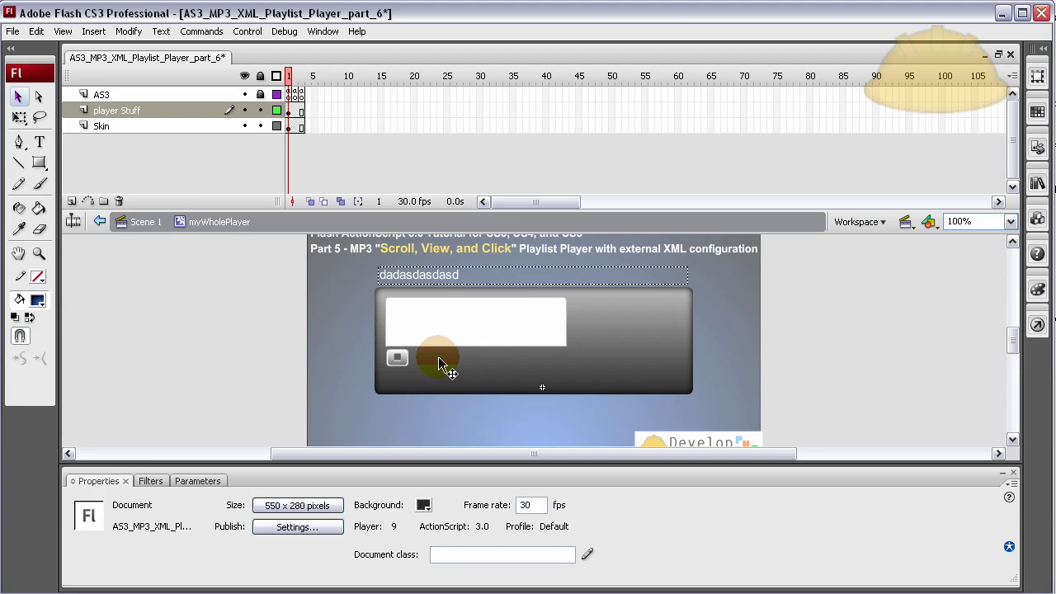
pyautogui.click(487, 326)
pyautogui.click(797, 353)
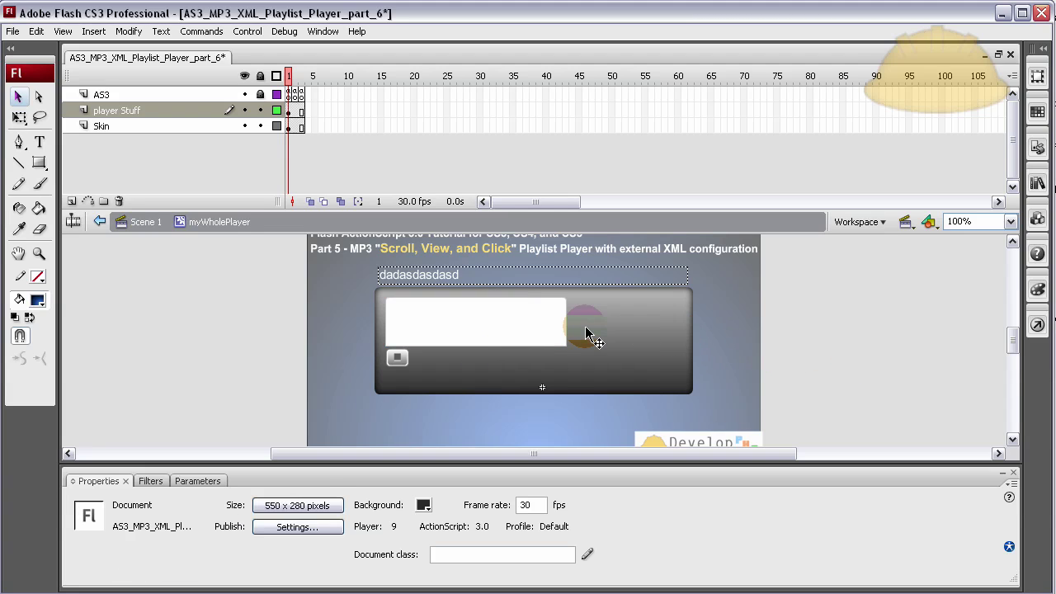
pyautogui.click(581, 331)
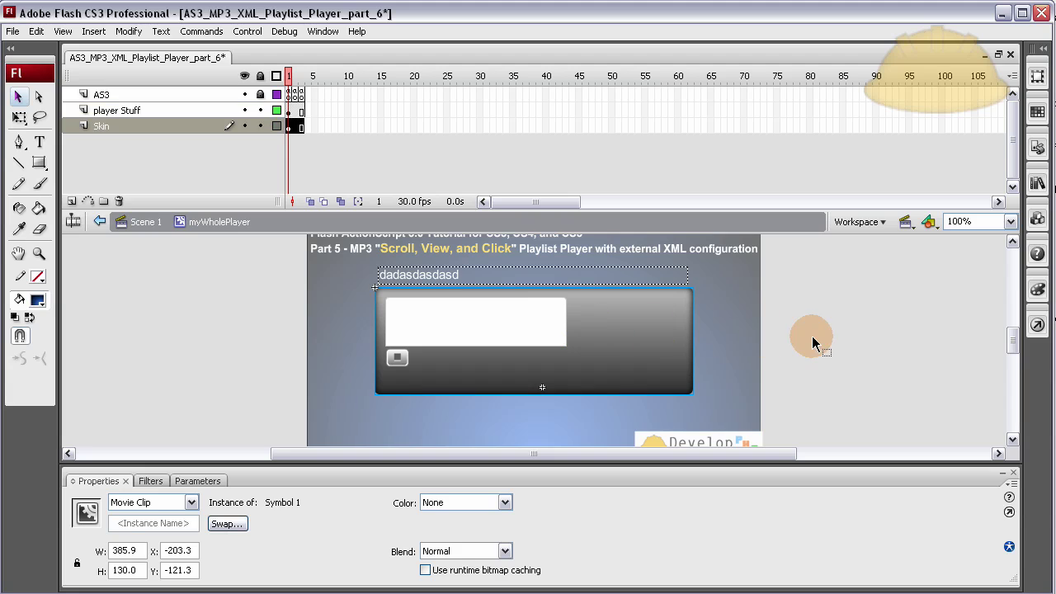
pyautogui.click(786, 342)
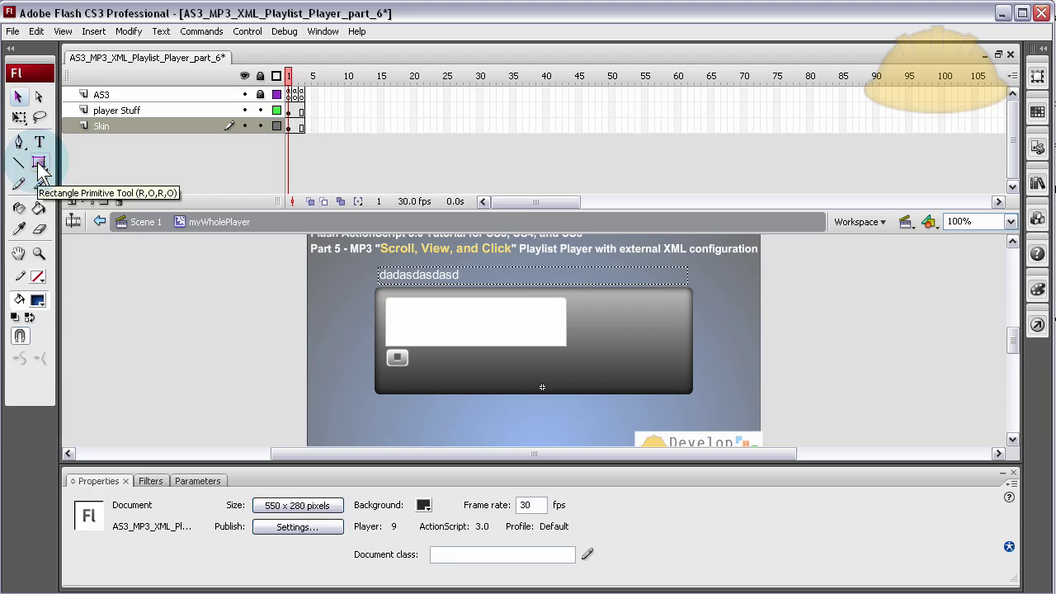
# - Draw a black-filled rectangle primitive to the right of the playlist
pyautogui.moveTo(39, 165); pyautogui.dragTo(85, 236)
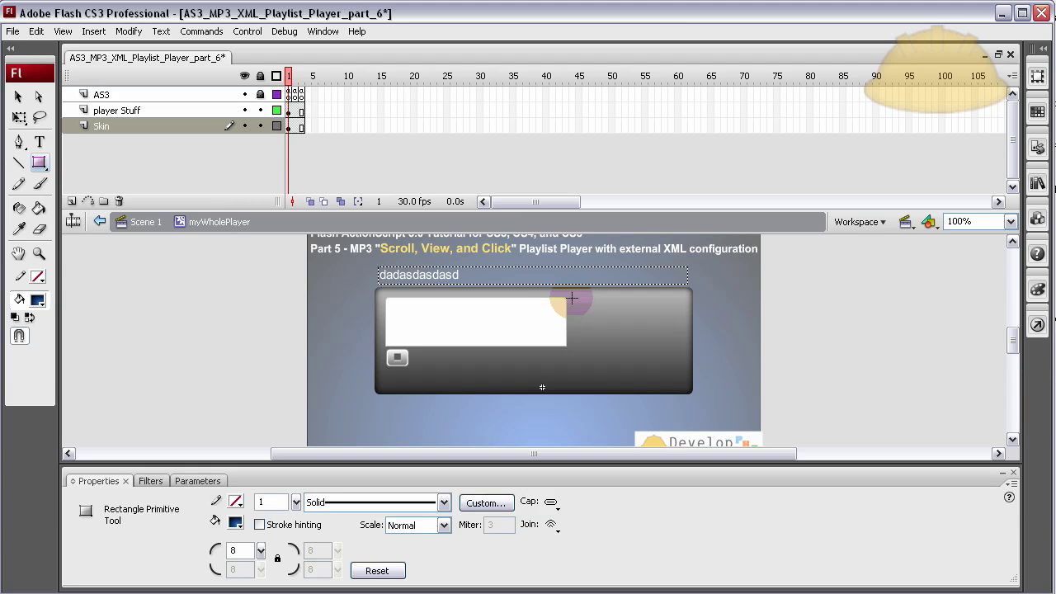
pyautogui.moveTo(572, 297); pyautogui.dragTo(684, 383)
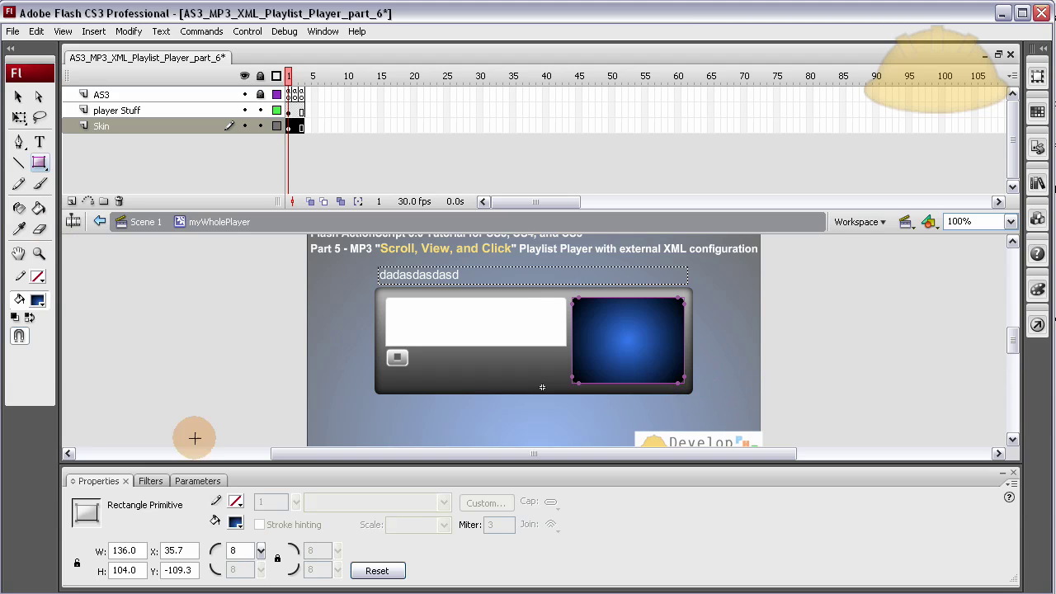
pyautogui.click(236, 525)
pyautogui.click(243, 472)
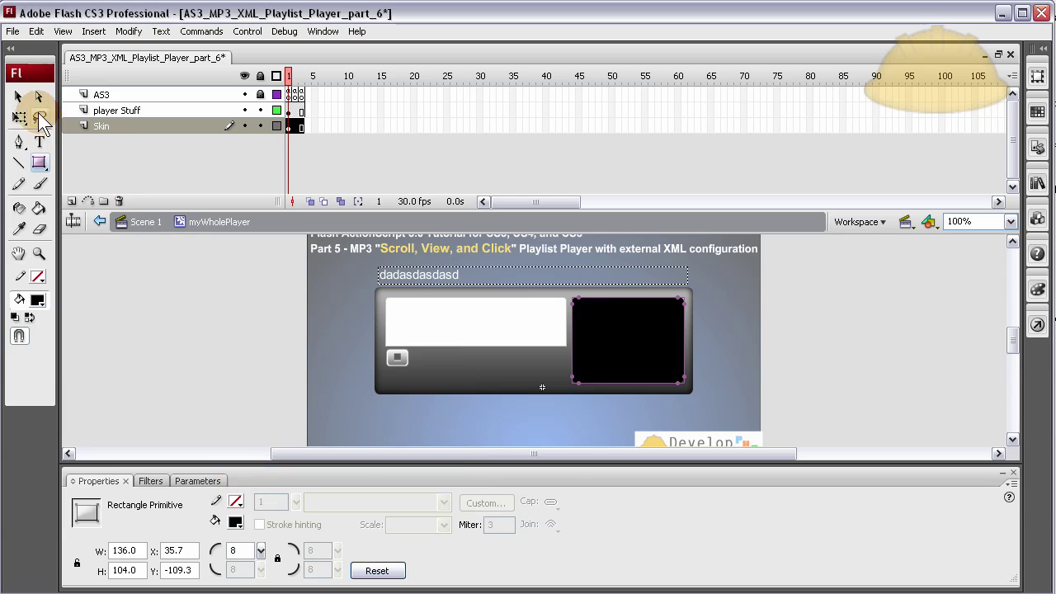
# - Give the black rectangle a grey #999999 outline and thin the stroke to 1.5
pyautogui.click(236, 523)
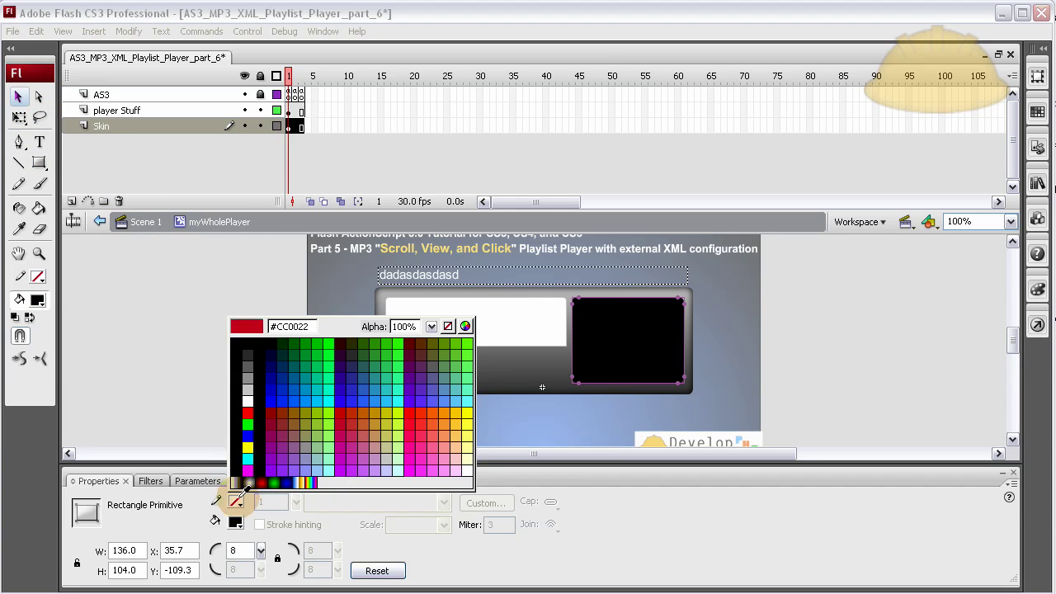
pyautogui.click(247, 378)
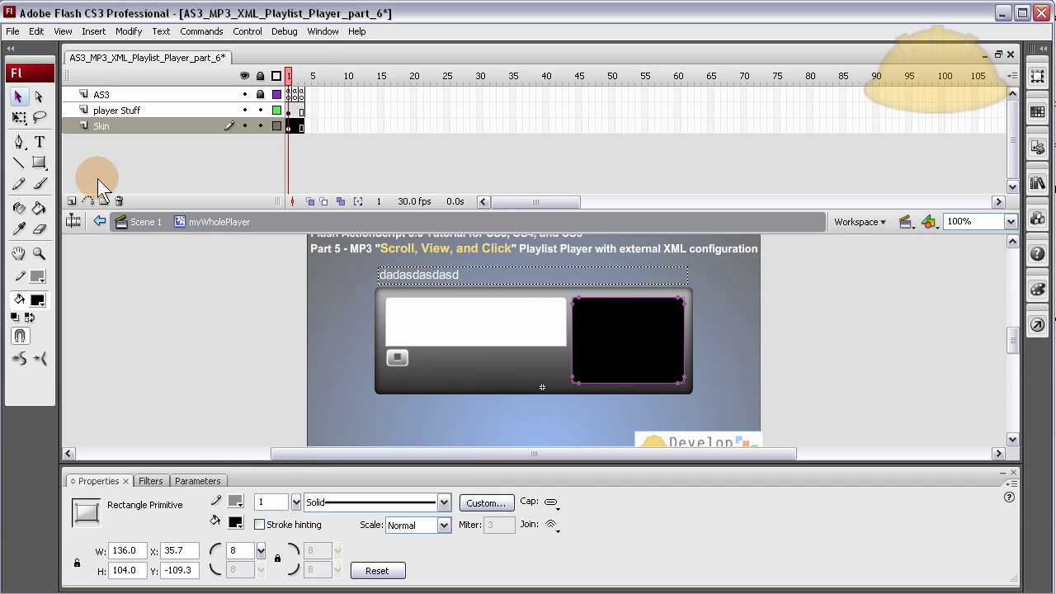
pyautogui.click(139, 264)
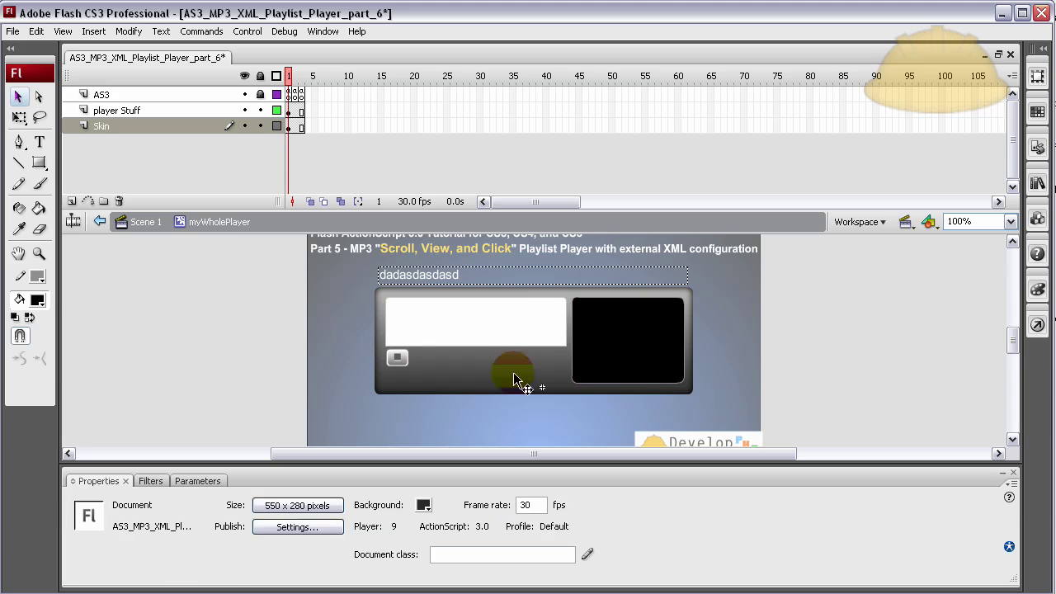
pyautogui.click(651, 365)
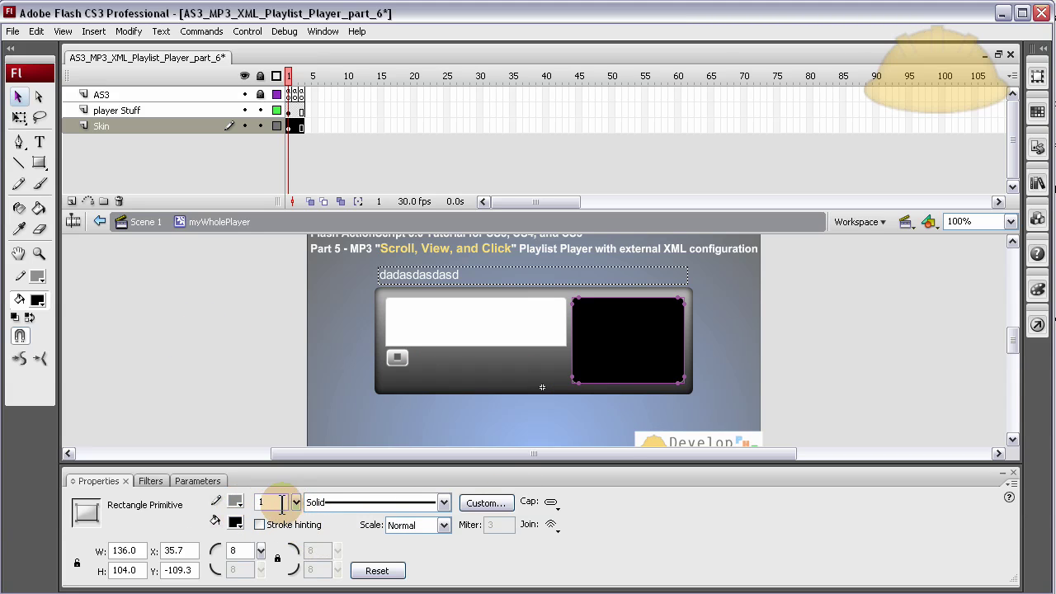
pyautogui.moveTo(299, 503); pyautogui.dragTo(296, 501)
pyautogui.click(827, 360)
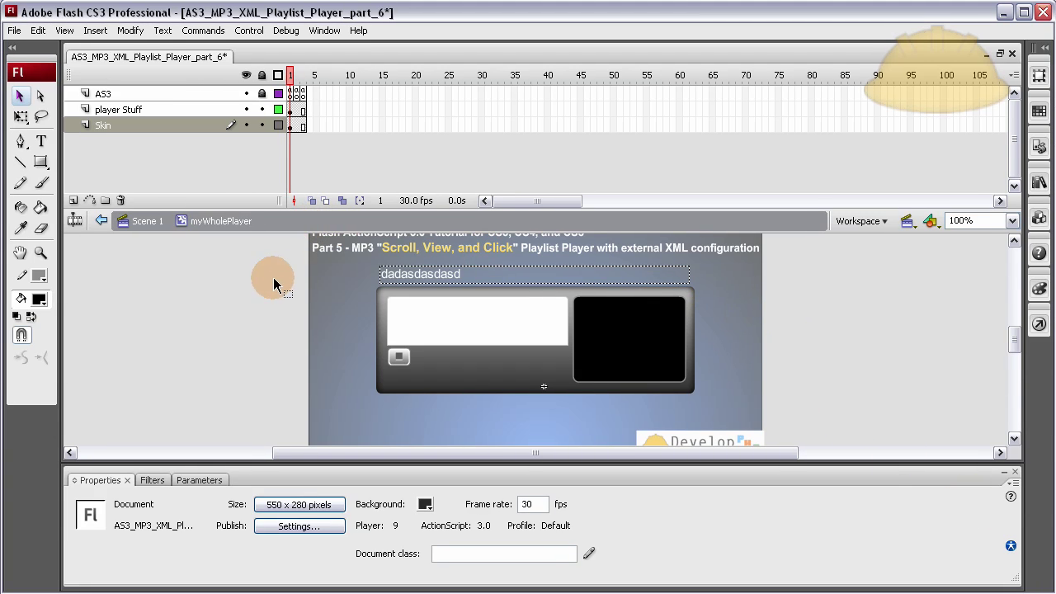
# - Draw a small white rectangle primitive with no stroke and corner radius 0 inside the black panel
pyautogui.click(41, 162)
pyautogui.click(93, 230)
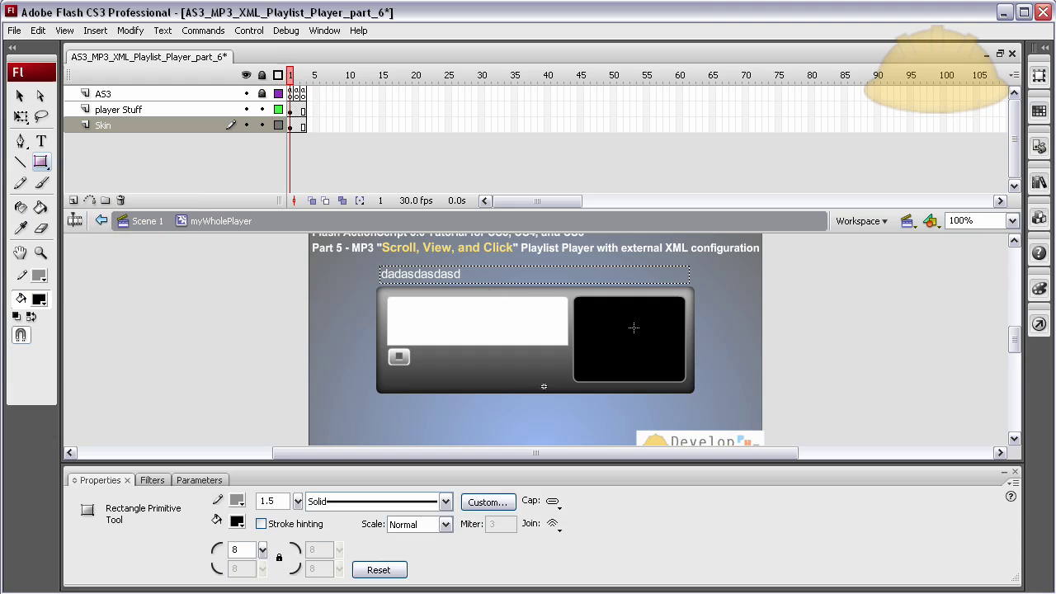
pyautogui.moveTo(580, 302); pyautogui.dragTo(594, 308)
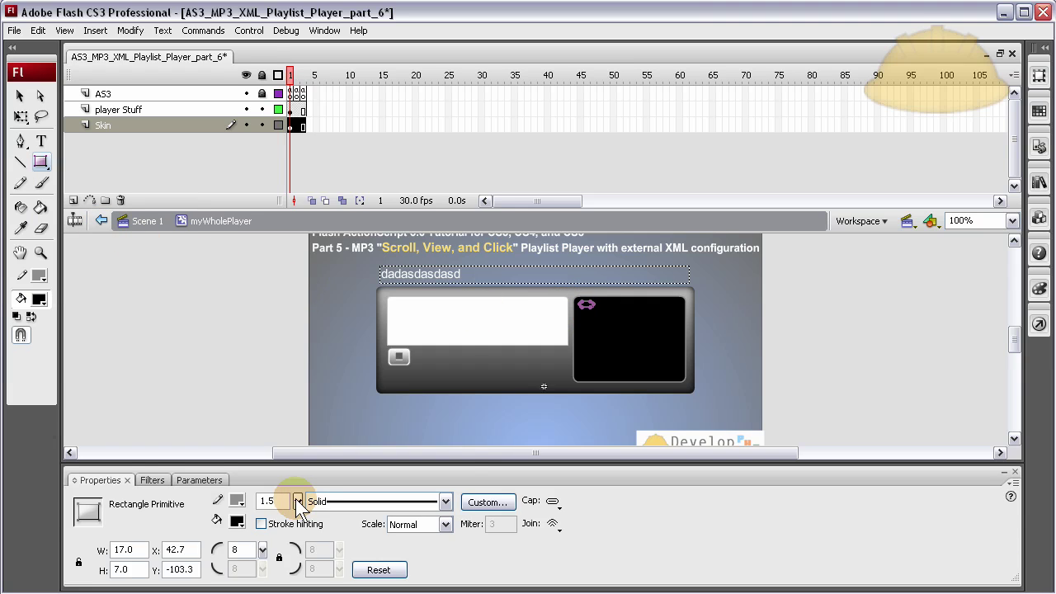
pyautogui.click(237, 501)
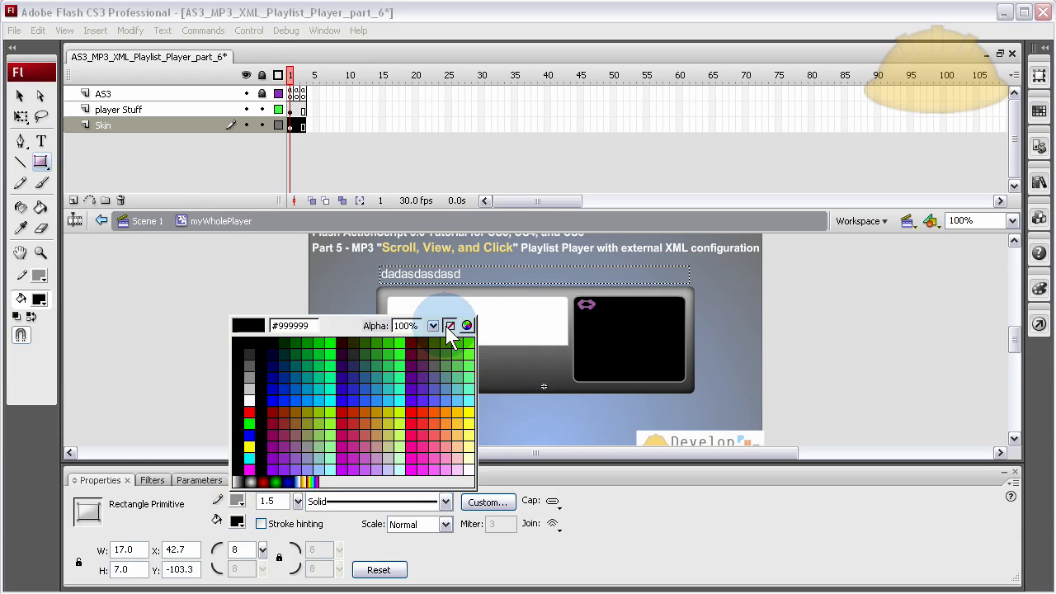
pyautogui.click(447, 325)
pyautogui.click(241, 521)
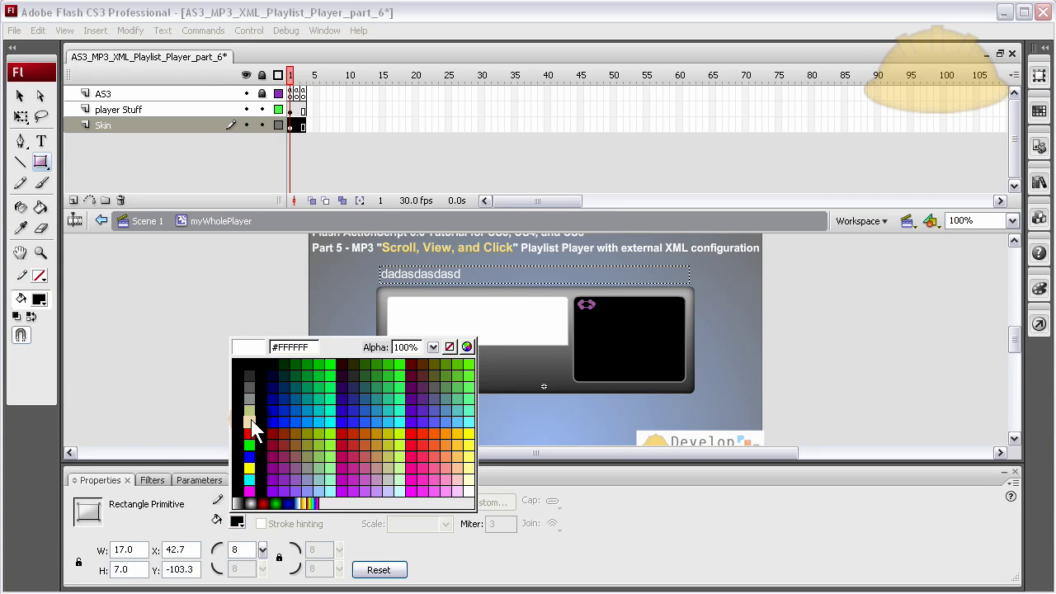
pyautogui.click(252, 422)
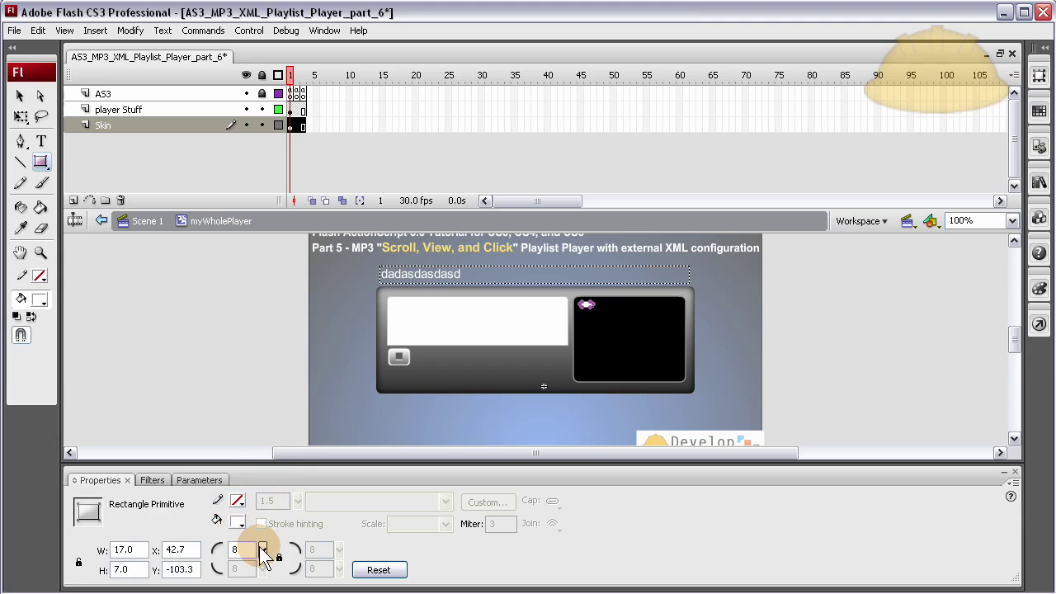
pyautogui.moveTo(262, 554); pyautogui.dragTo(215, 557)
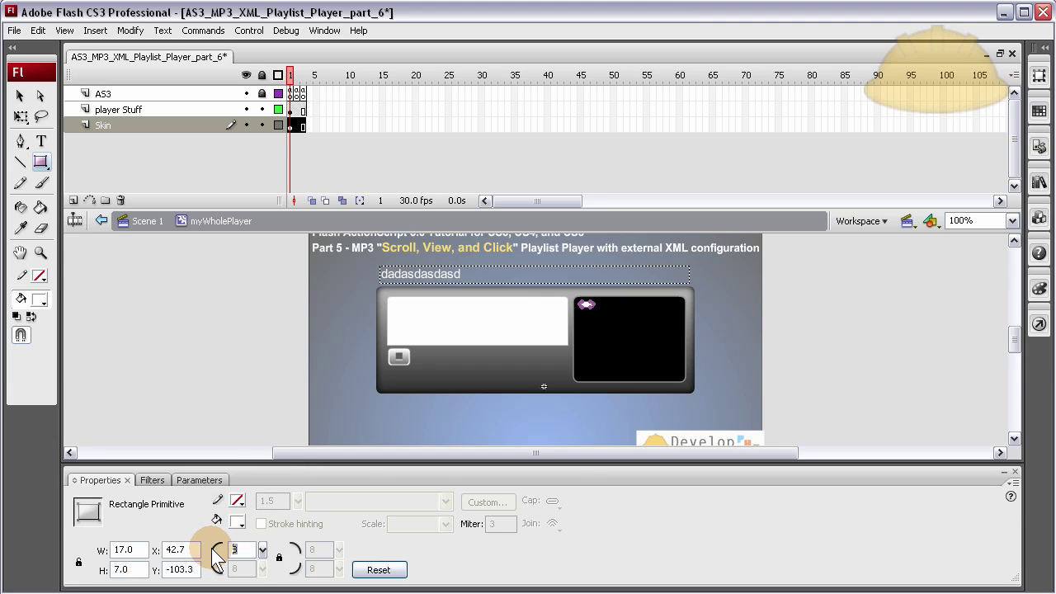
# - Set the white bar's height to 4 and move it to the panel's bottom-left
pyautogui.click(20, 96)
pyautogui.click(327, 343)
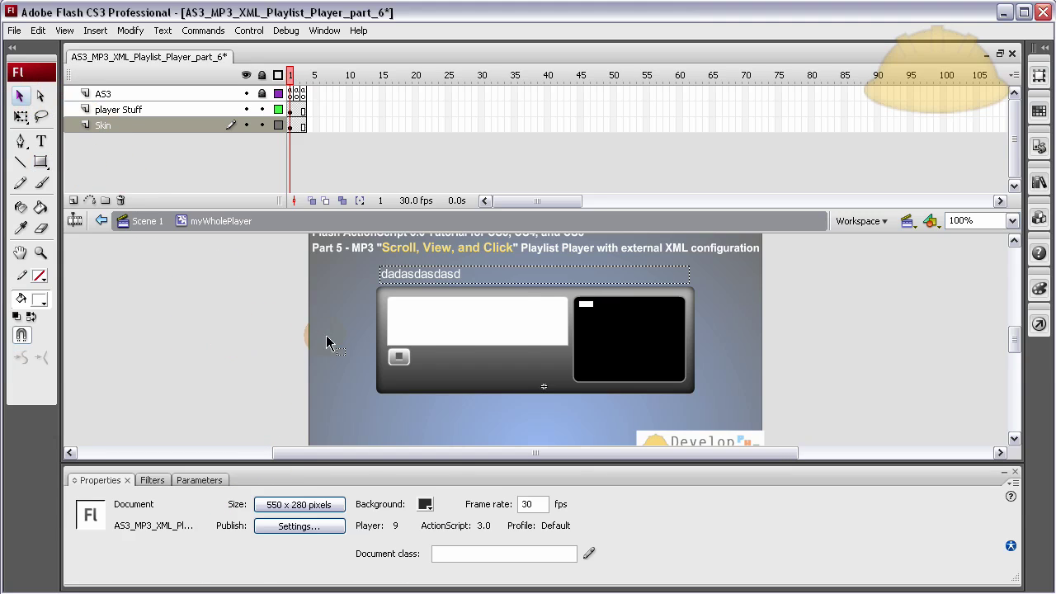
pyautogui.click(585, 305)
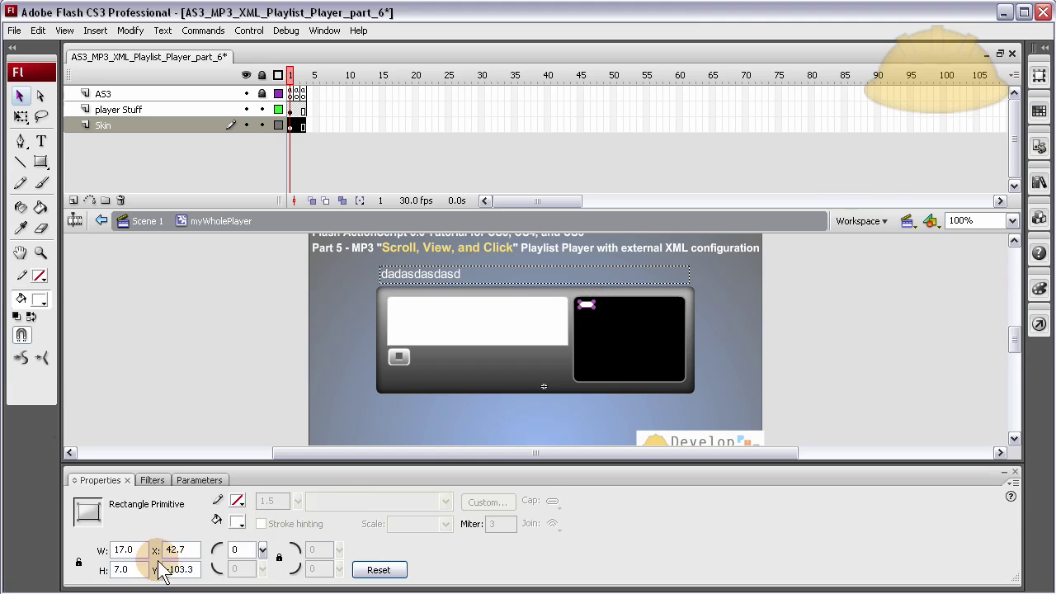
pyautogui.click(116, 569)
pyautogui.write('4')
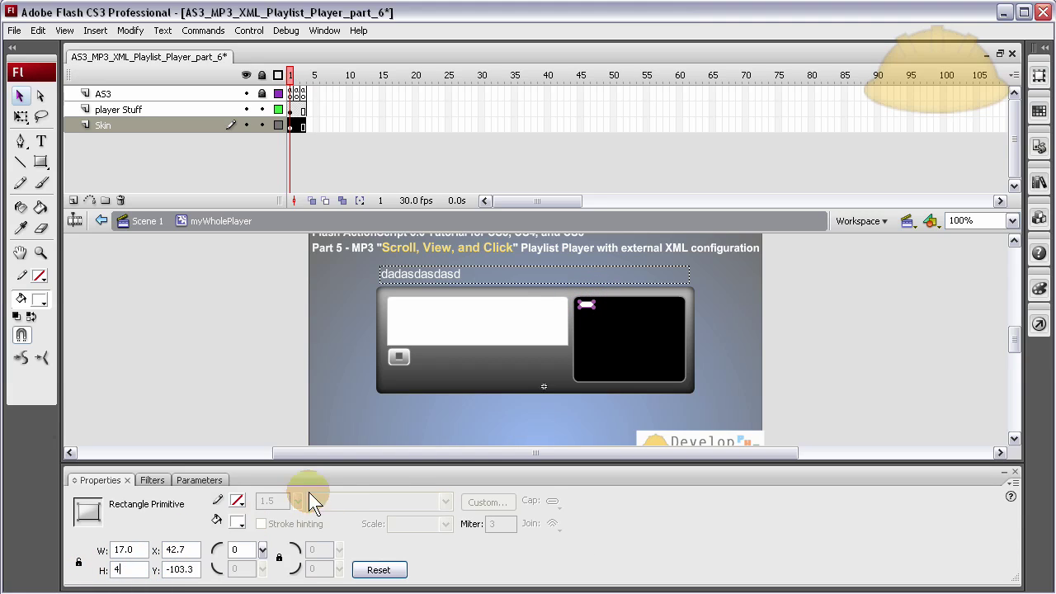
pyautogui.press('Return')
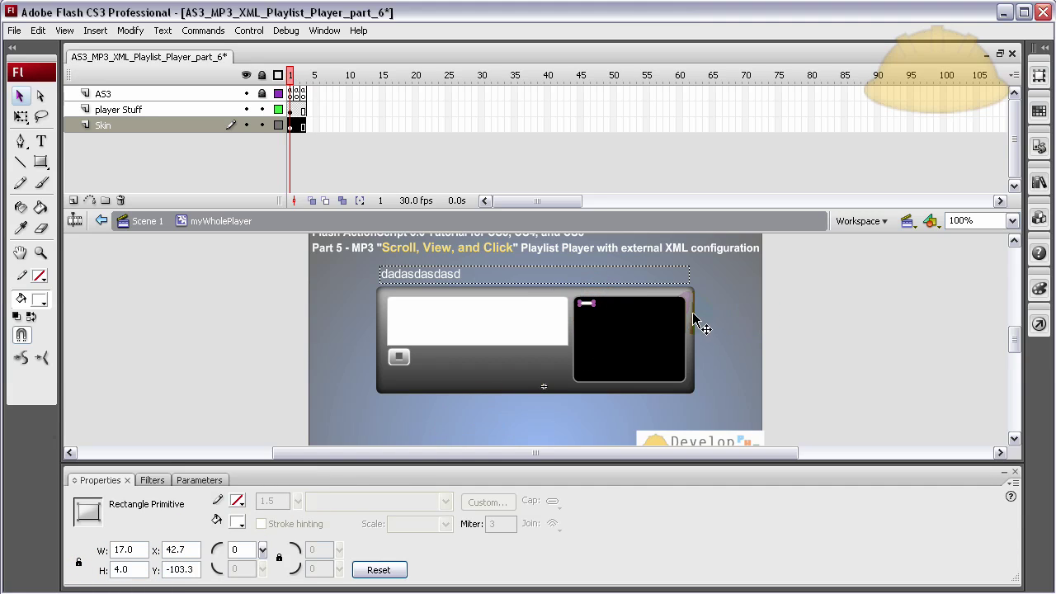
pyautogui.moveTo(592, 305); pyautogui.dragTo(590, 381)
pyautogui.click(630, 355)
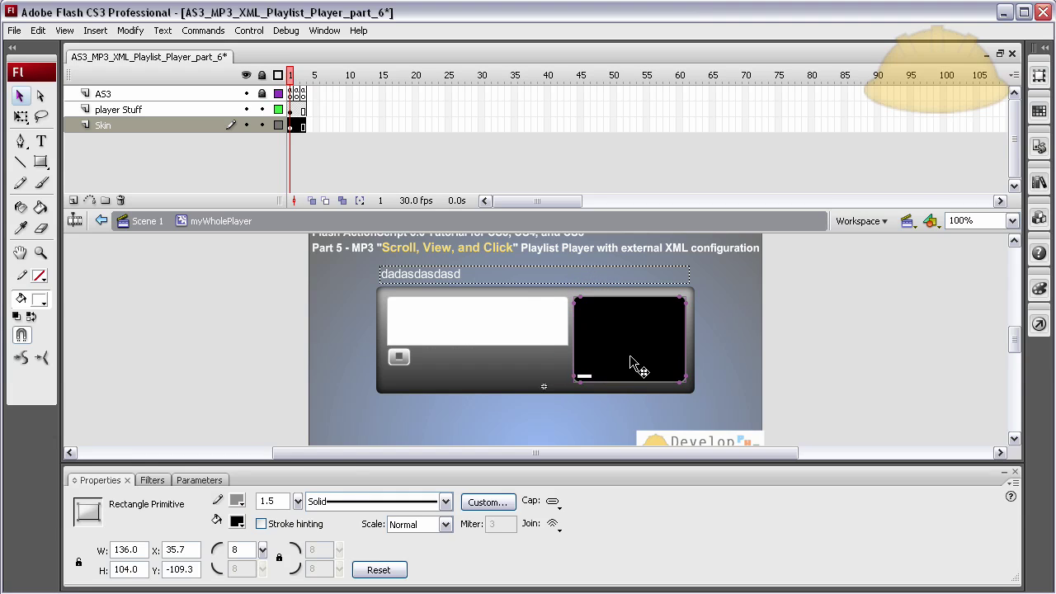
# - Position the player skin clip at X -203, Y -121
pyautogui.click(178, 549)
pyautogui.click(498, 360)
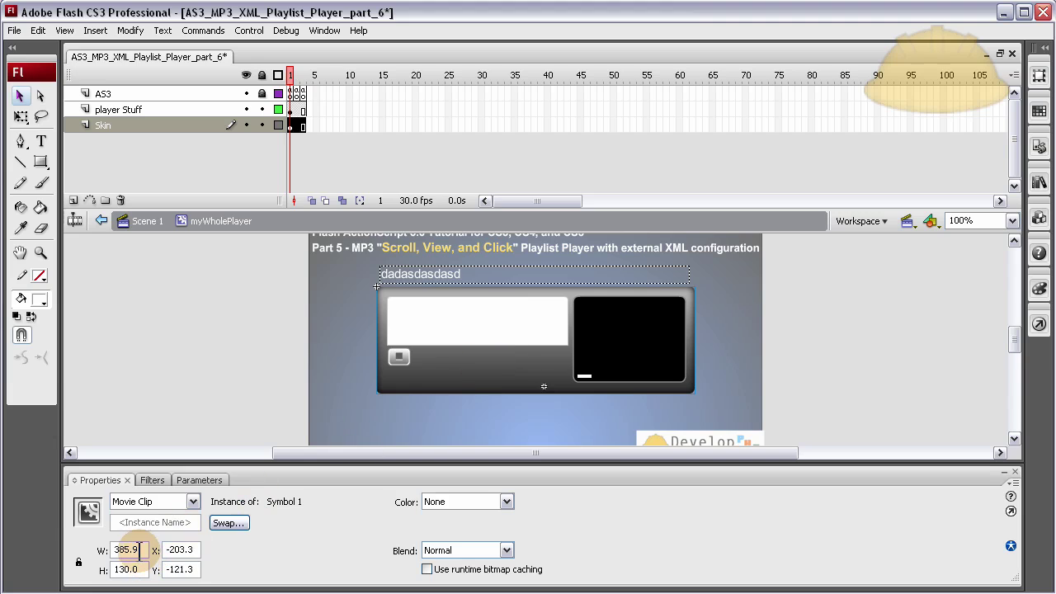
pyautogui.click(193, 546)
pyautogui.press('BackSpace')
pyautogui.write('0')
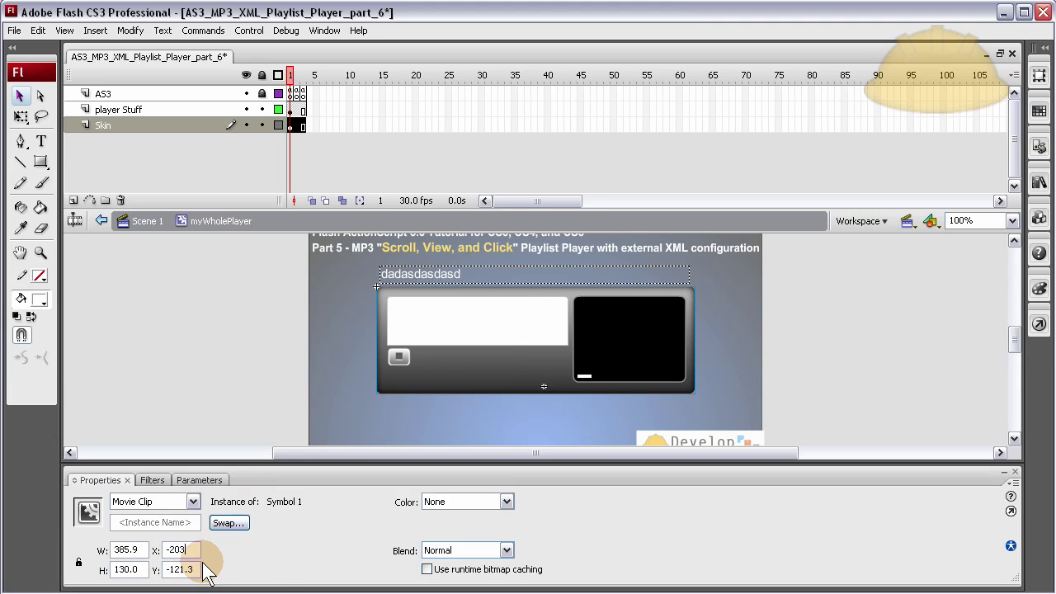
pyautogui.click(195, 569)
pyautogui.press('BackSpace')
pyautogui.press('BackSpace')
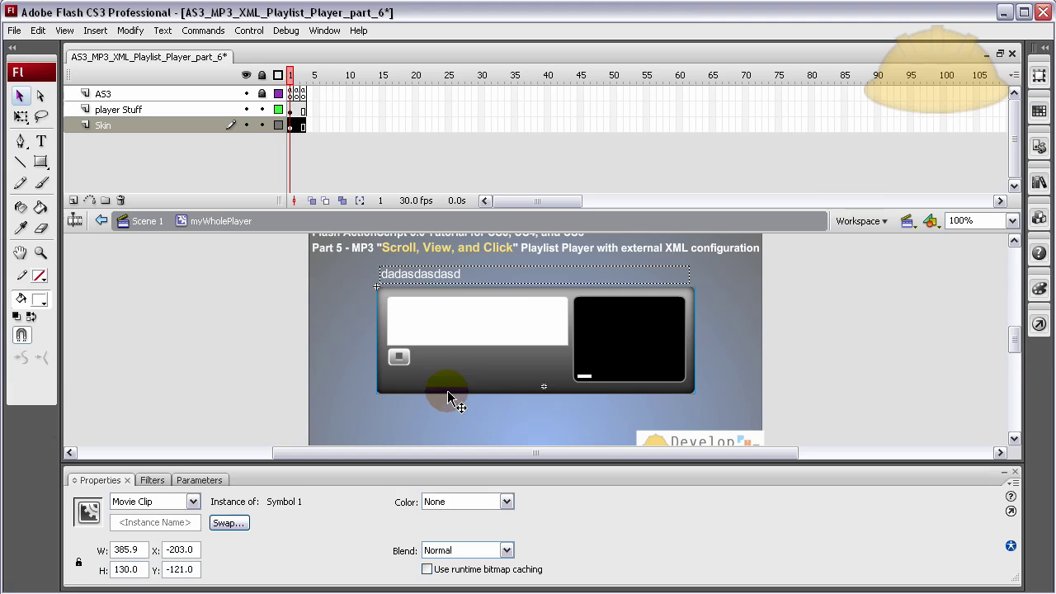
# - Nudge the small white bar left and right by a pixel to fine-tune its position
pyautogui.click(310, 372)
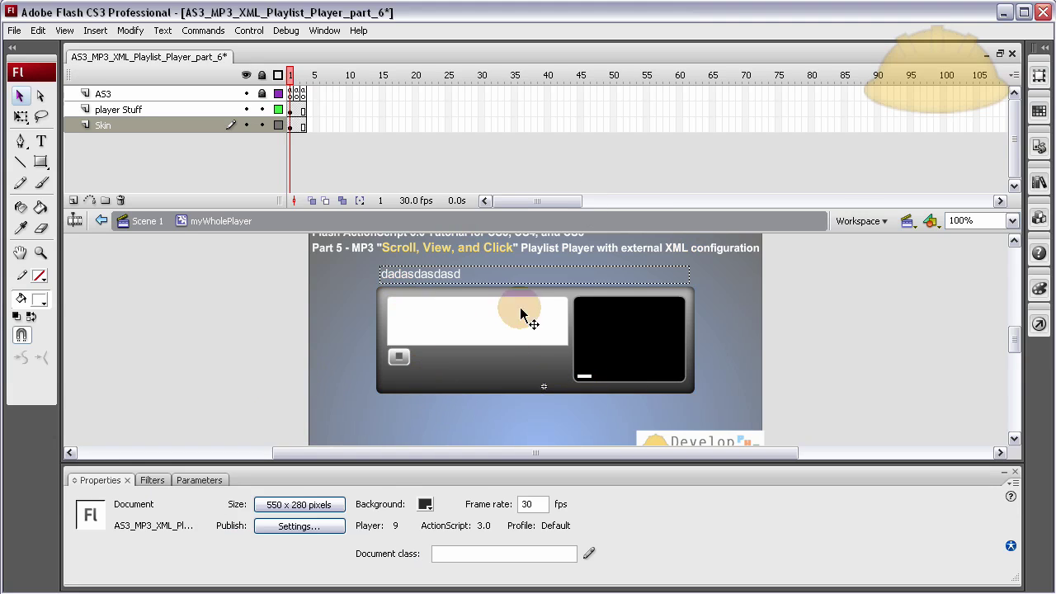
pyautogui.click(589, 379)
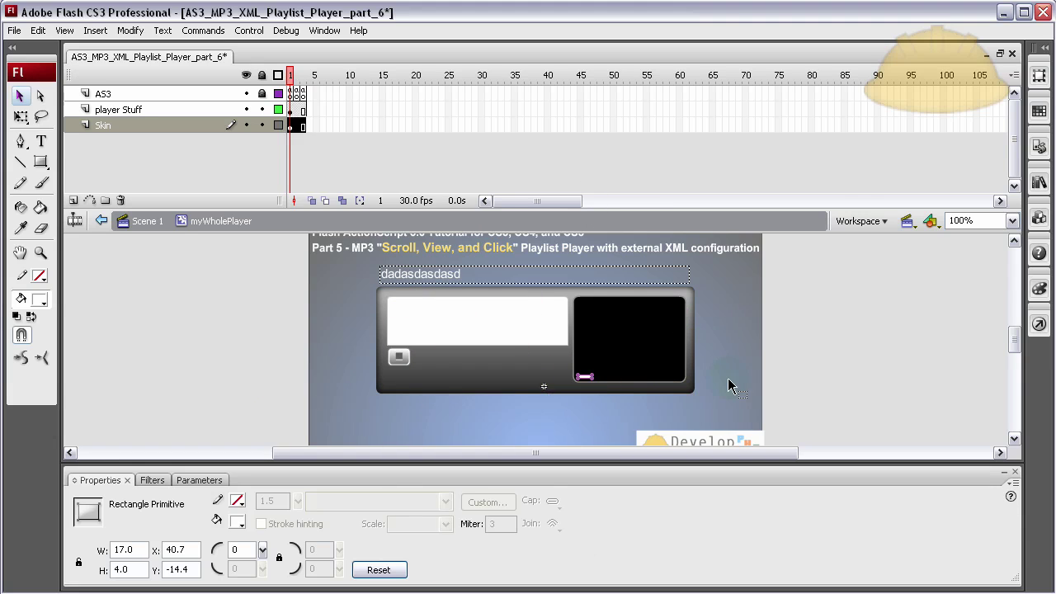
pyautogui.press('Left')
pyautogui.click(797, 379)
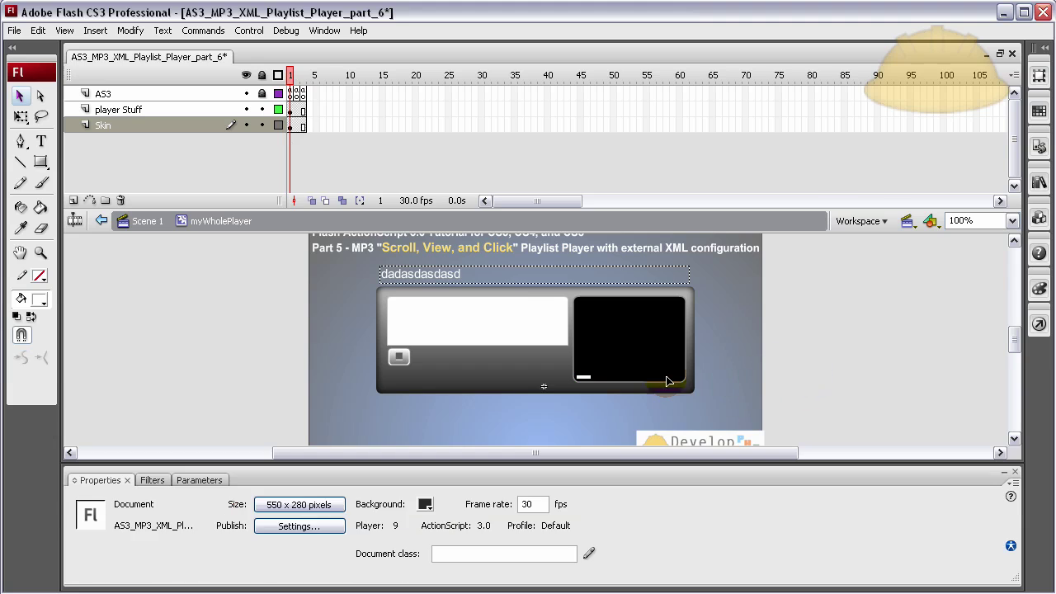
pyautogui.click(581, 376)
pyautogui.press('Right')
pyautogui.click(821, 384)
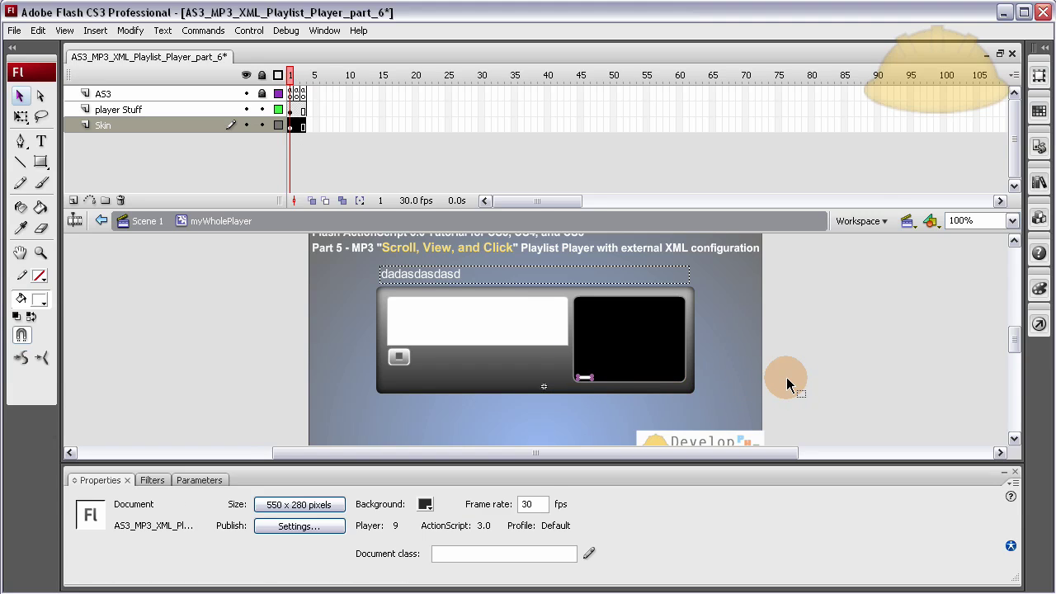
pyautogui.click(589, 377)
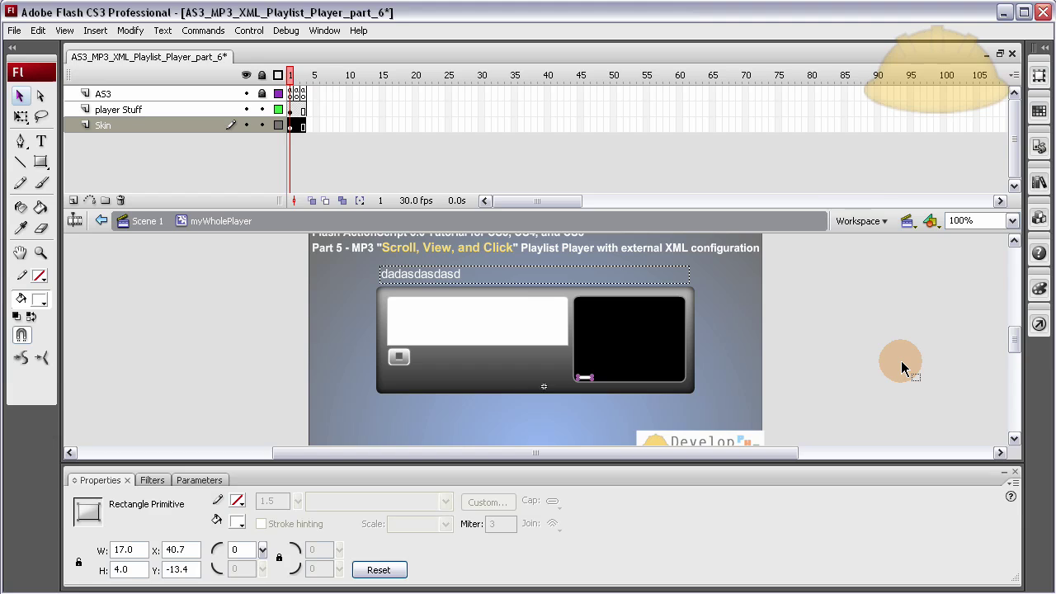
pyautogui.click(903, 369)
pyautogui.click(587, 379)
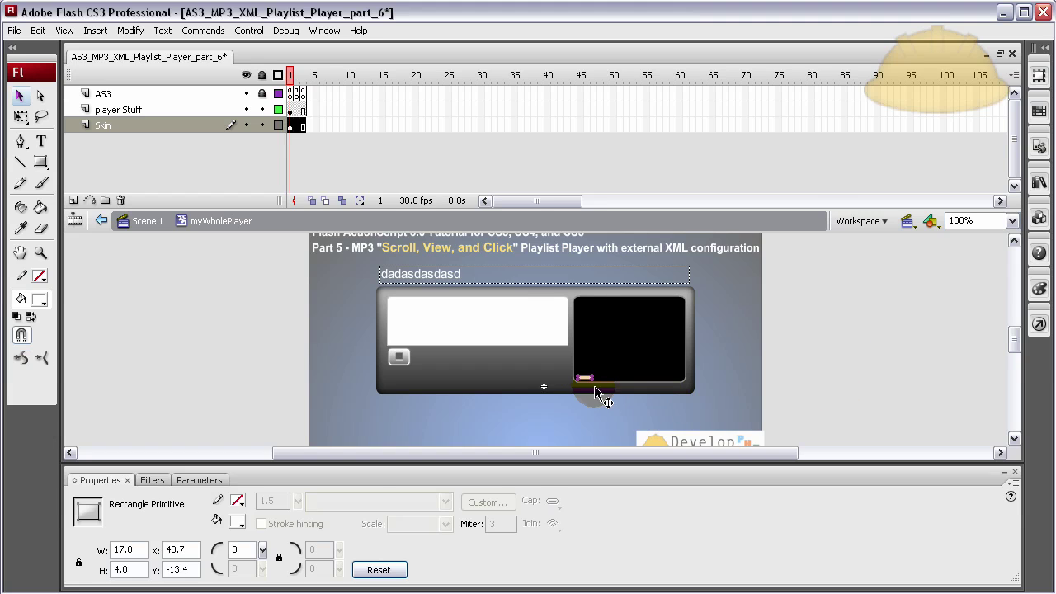
# - Set the white bar's position to X 40, Y -13
pyautogui.click(184, 549)
pyautogui.press('BackSpace')
pyautogui.press('BackSpace')
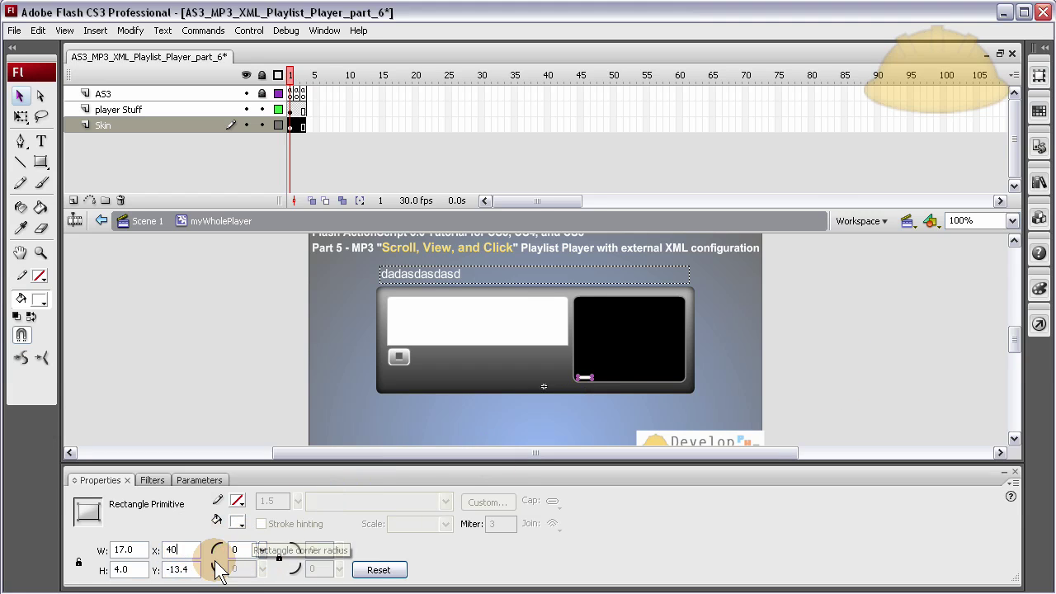
pyautogui.click(177, 568)
pyautogui.press('BackSpace')
pyautogui.press('BackSpace')
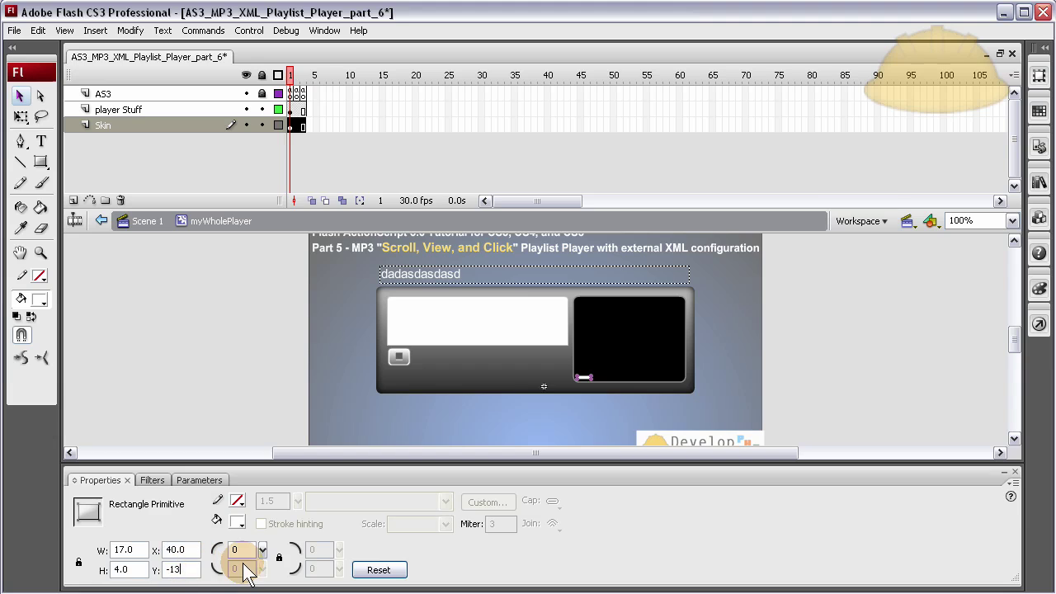
pyautogui.click(844, 377)
# - Stack copies of the bar upward with arrow-key nudges, ending the group at Y -34
pyautogui.click(585, 380)
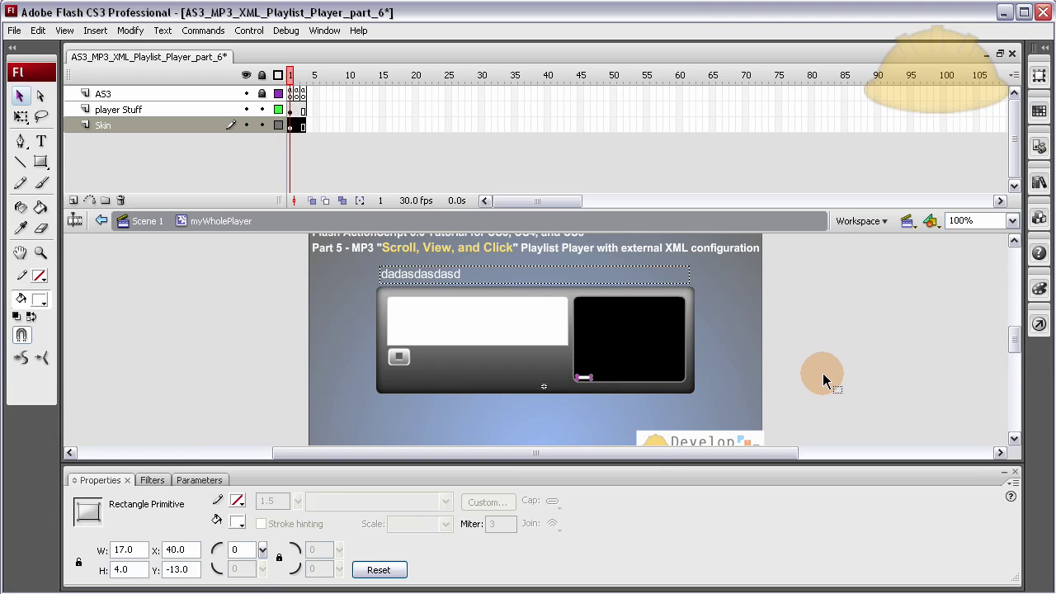
pyautogui.press('Up')
pyautogui.press('Up')
pyautogui.press('Up')
pyautogui.press('Up')
pyautogui.press('Up')
pyautogui.press('Up')
pyautogui.click(826, 377)
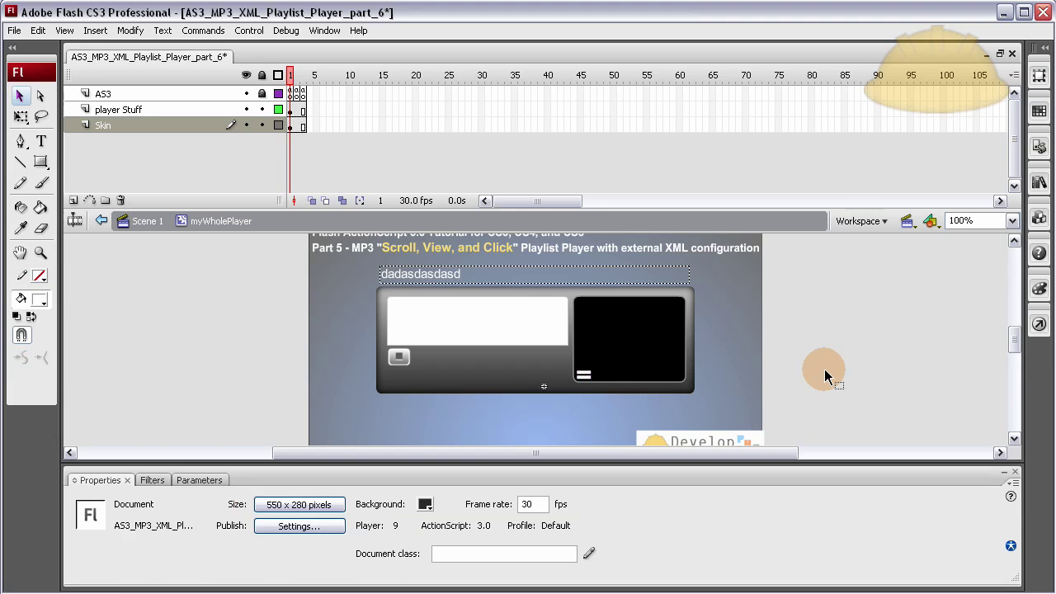
pyautogui.click(583, 374)
pyautogui.press('Up')
pyautogui.press('Up')
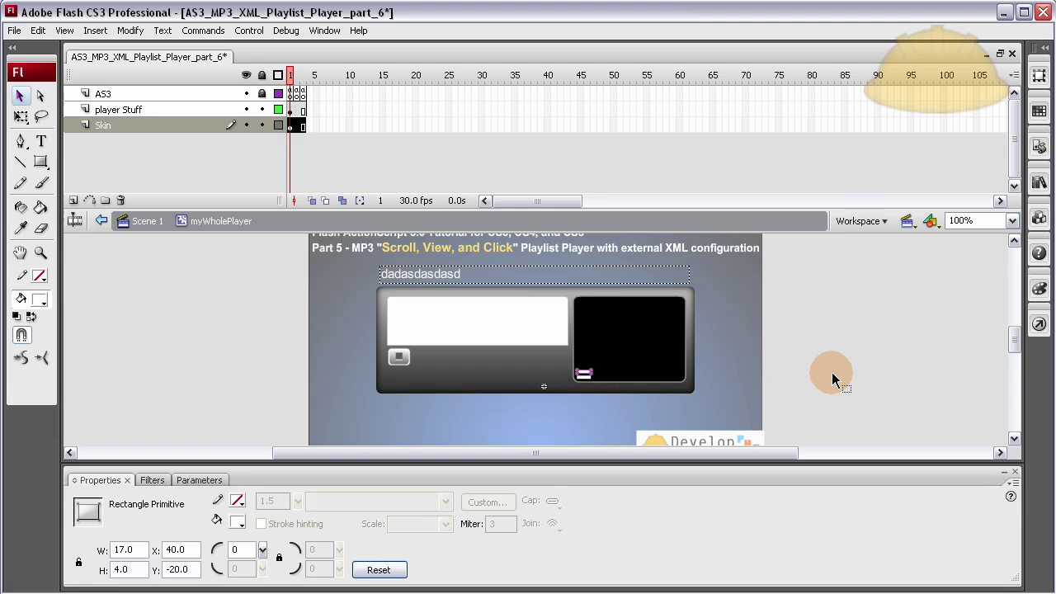
pyautogui.click(833, 380)
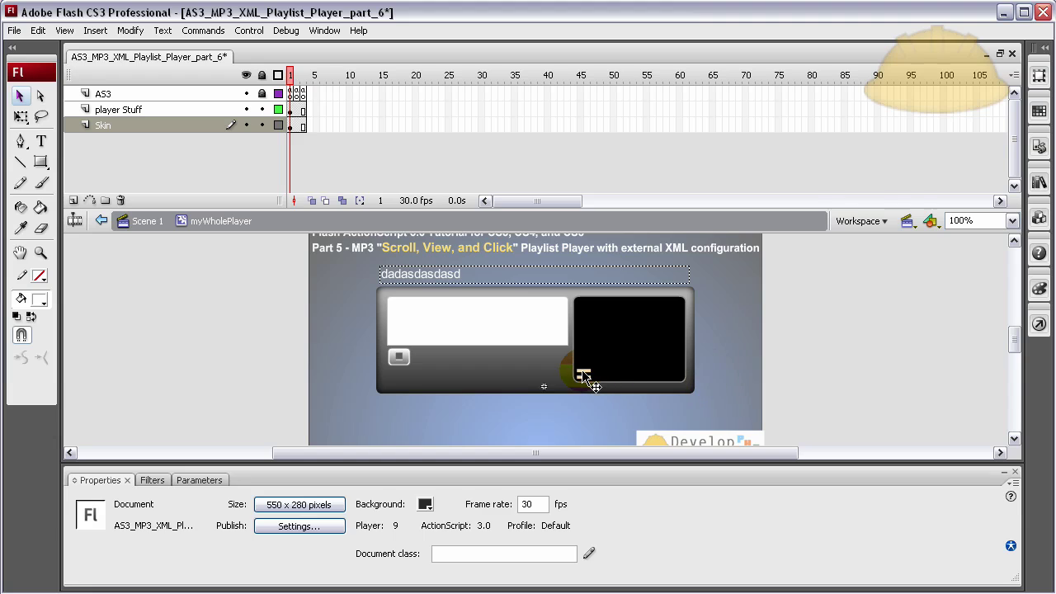
pyautogui.click(584, 375)
pyautogui.press('Down')
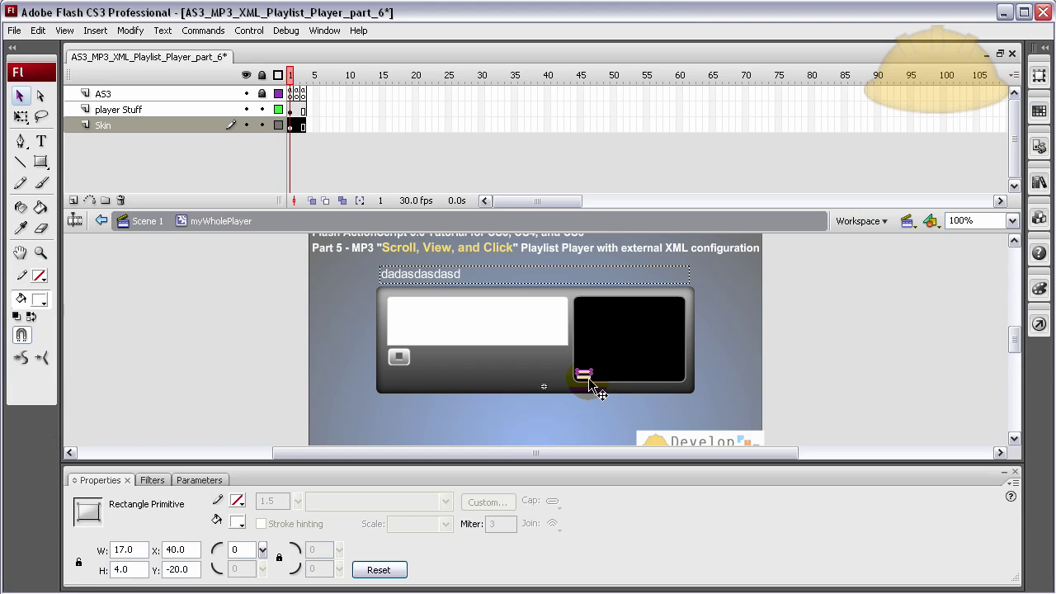
pyautogui.click(819, 362)
pyautogui.press('Up')
pyautogui.press('Up')
pyautogui.press('Up')
pyautogui.press('Up')
pyautogui.press('Up')
pyautogui.press('Up')
pyautogui.press('Up')
pyautogui.press('Up')
pyautogui.press('Up')
pyautogui.press('Up')
pyautogui.press('Up')
pyautogui.press('Up')
pyautogui.press('Up')
pyautogui.press('Up')
pyautogui.press('Up')
pyautogui.press('Down')
pyautogui.click(587, 365)
# - Bring up the Modify > Align options and dismiss them without applying any
pyautogui.click(130, 31)
pyautogui.moveTo(151, 231)
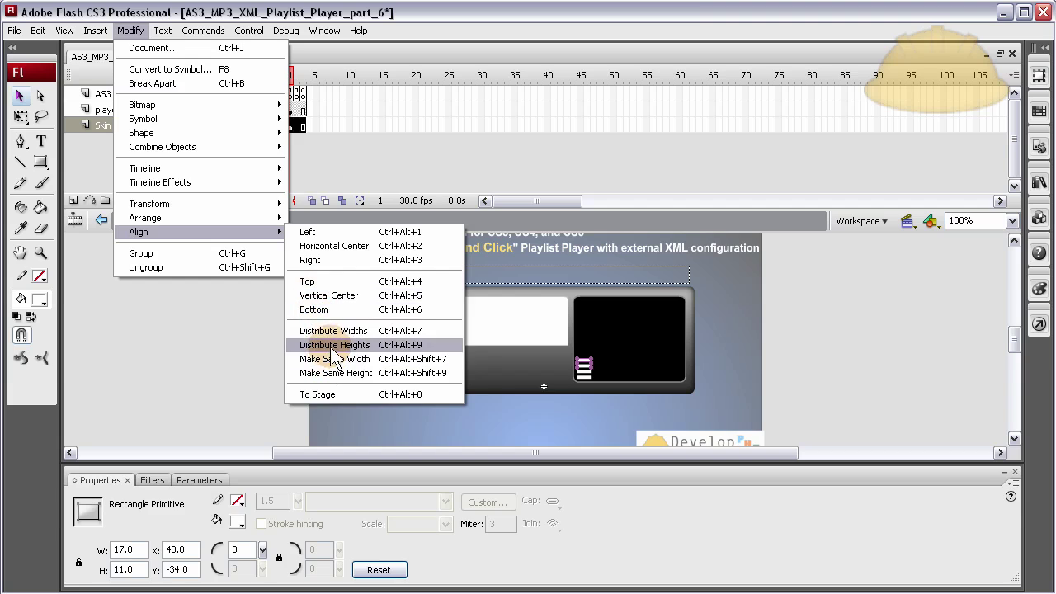
pyautogui.click(310, 353)
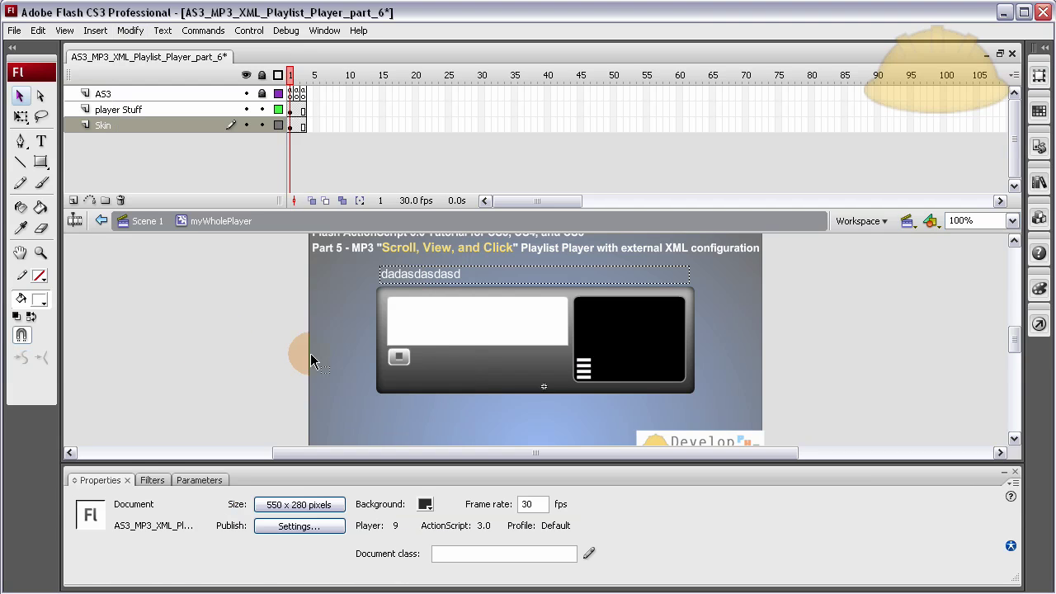
# - Duplicate the bars into a column of about ten filling the black panel's left edge
pyautogui.click(585, 368)
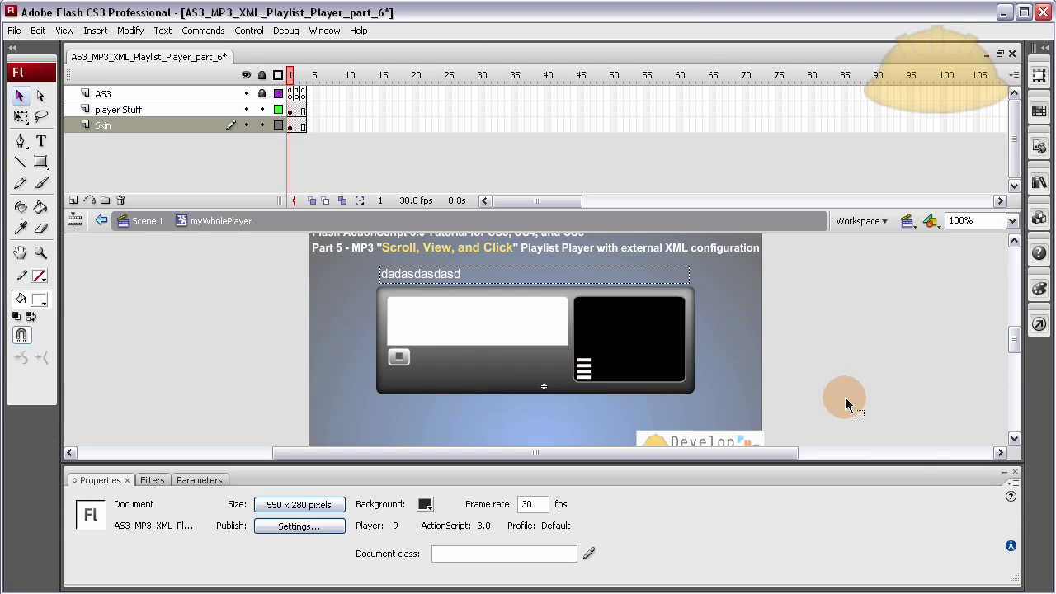
pyautogui.click(590, 301)
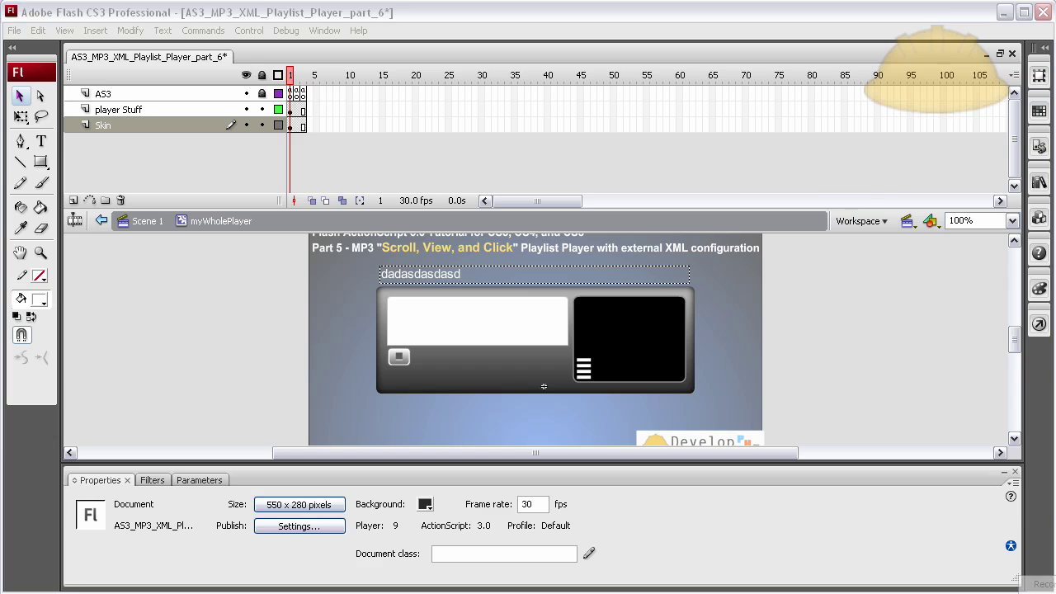
pyautogui.click(841, 312)
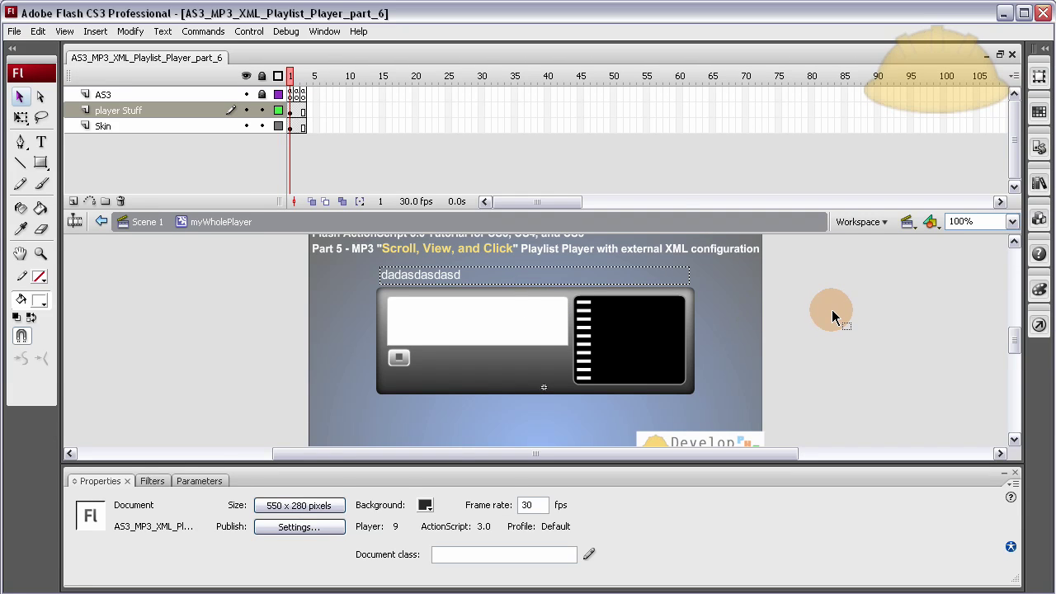
pyautogui.click(590, 310)
pyautogui.click(627, 300)
pyautogui.click(587, 367)
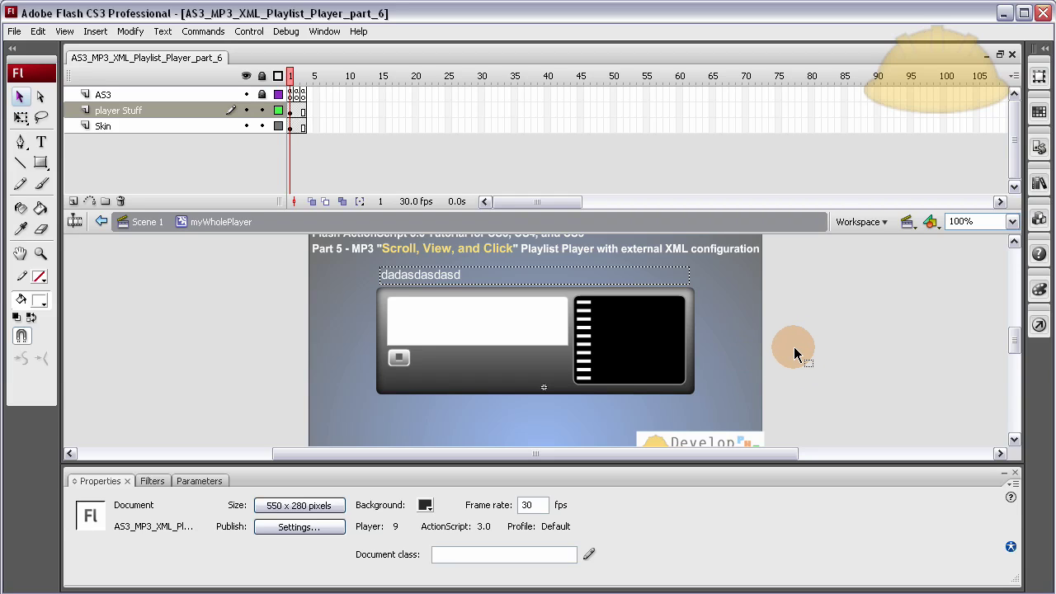
pyautogui.click(817, 331)
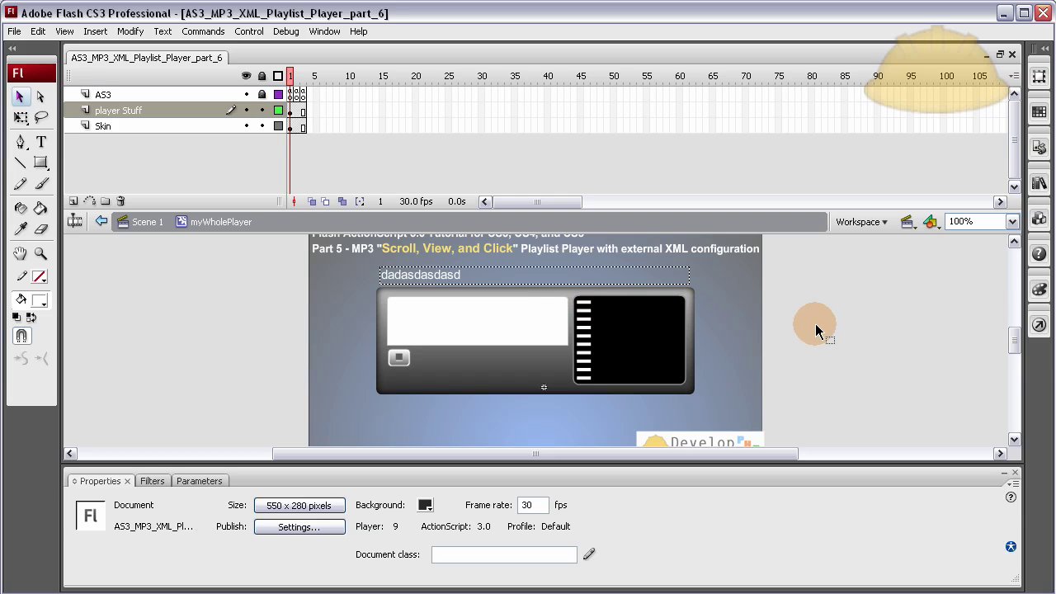
pyautogui.hotkey('ctrl', 'Return')
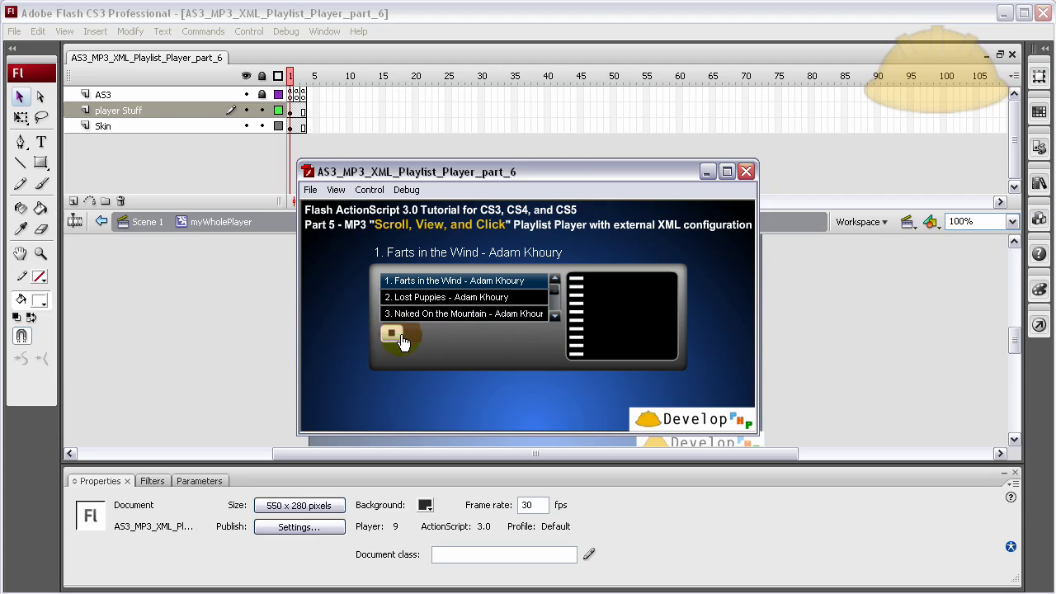
pyautogui.click(556, 316)
pyautogui.click(745, 172)
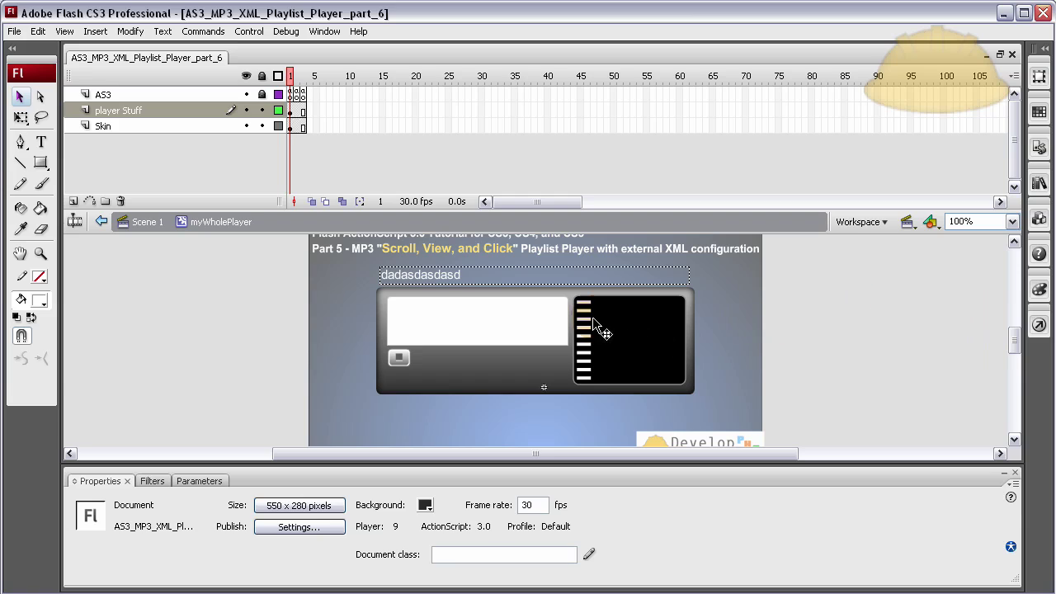
# - Select every white bar in the column, excluding the black panel
pyautogui.click(588, 305)
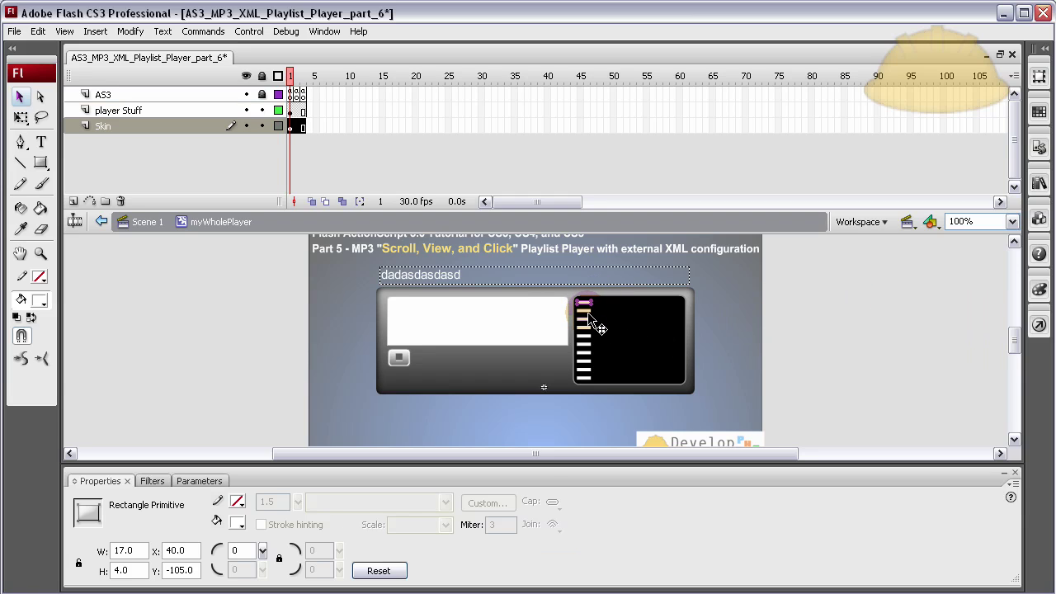
pyautogui.keyDown('shift'); pyautogui.click(587, 312); pyautogui.keyUp('shift')
pyautogui.keyDown('shift'); pyautogui.click(587, 338); pyautogui.keyUp('shift')
pyautogui.keyDown('shift'); pyautogui.click(586, 346); pyautogui.keyUp('shift')
pyautogui.keyDown('shift'); pyautogui.click(589, 358); pyautogui.keyUp('shift')
pyautogui.keyDown('shift'); pyautogui.click(590, 366); pyautogui.keyUp('shift')
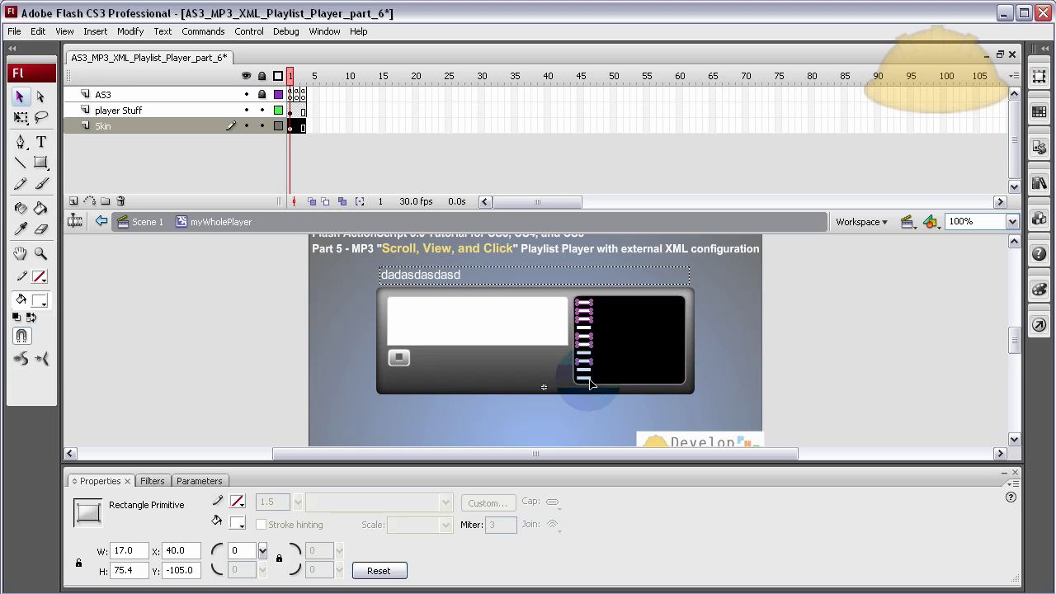
pyautogui.keyDown('shift'); pyautogui.click(590, 359); pyautogui.keyUp('shift')
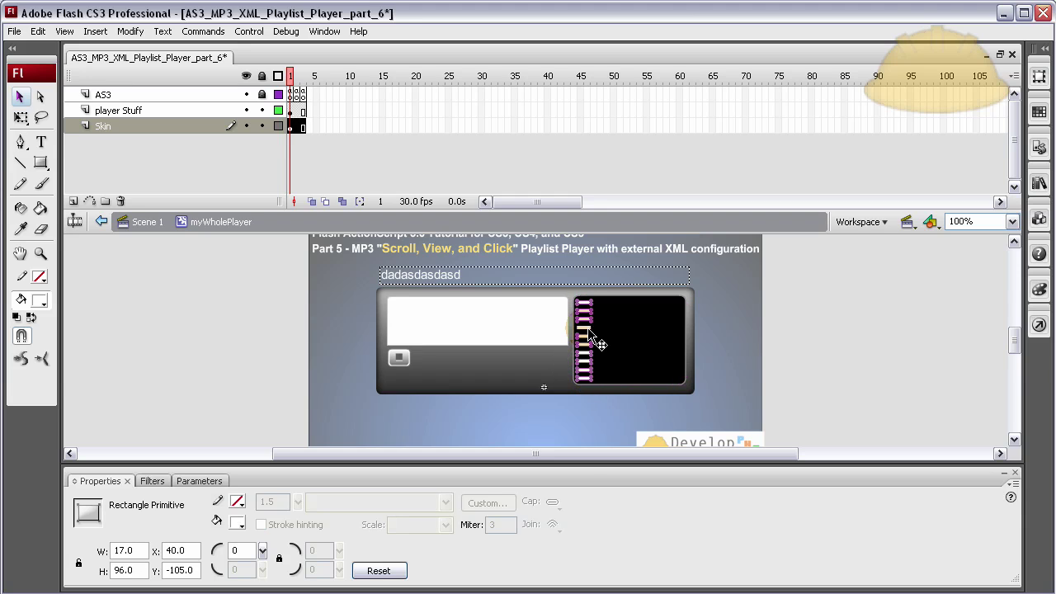
pyautogui.keyDown('shift'); pyautogui.click(636, 337); pyautogui.keyUp('shift')
pyautogui.keyDown('shift'); pyautogui.click(636, 338); pyautogui.keyUp('shift')
# - Convert the selected bars into a movie clip symbol named EQbars
pyautogui.rightClick(585, 300)
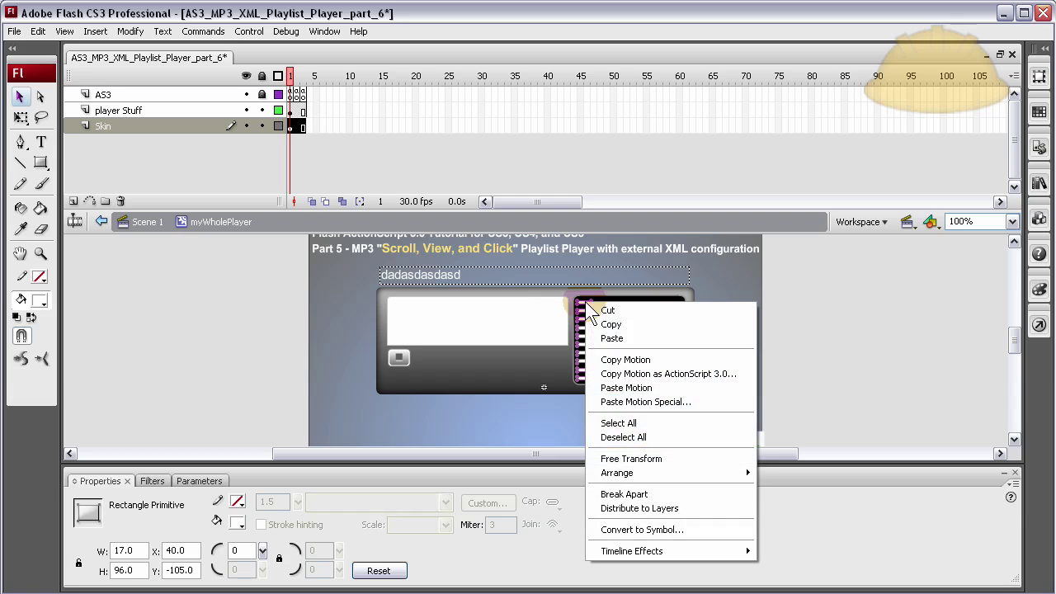
pyautogui.click(621, 529)
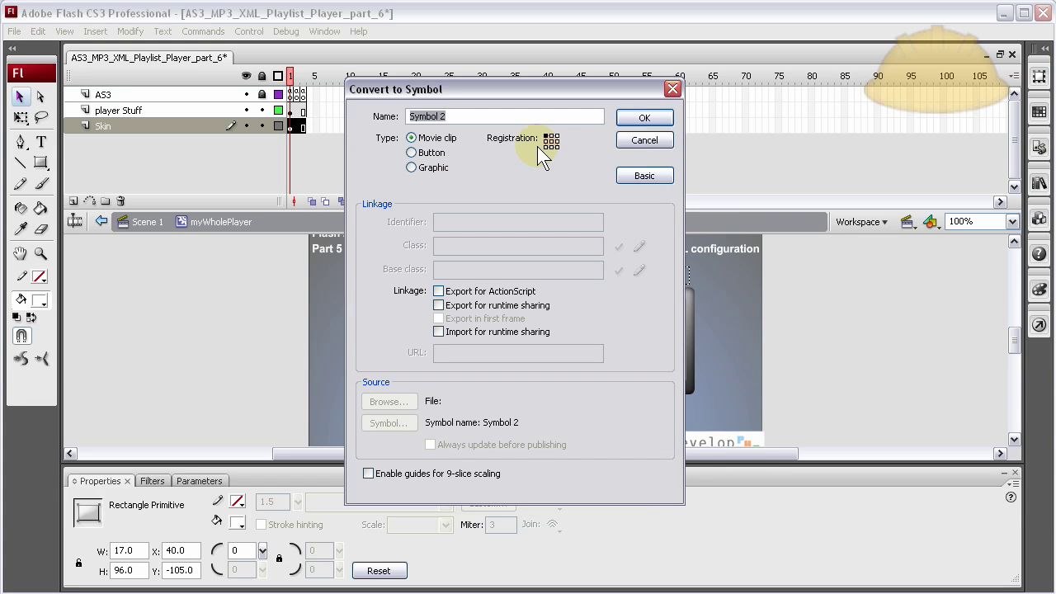
pyautogui.write('bar')
pyautogui.press('BackSpace')
pyautogui.press('BackSpace')
pyautogui.press('BackSpace')
pyautogui.write('EQbars')
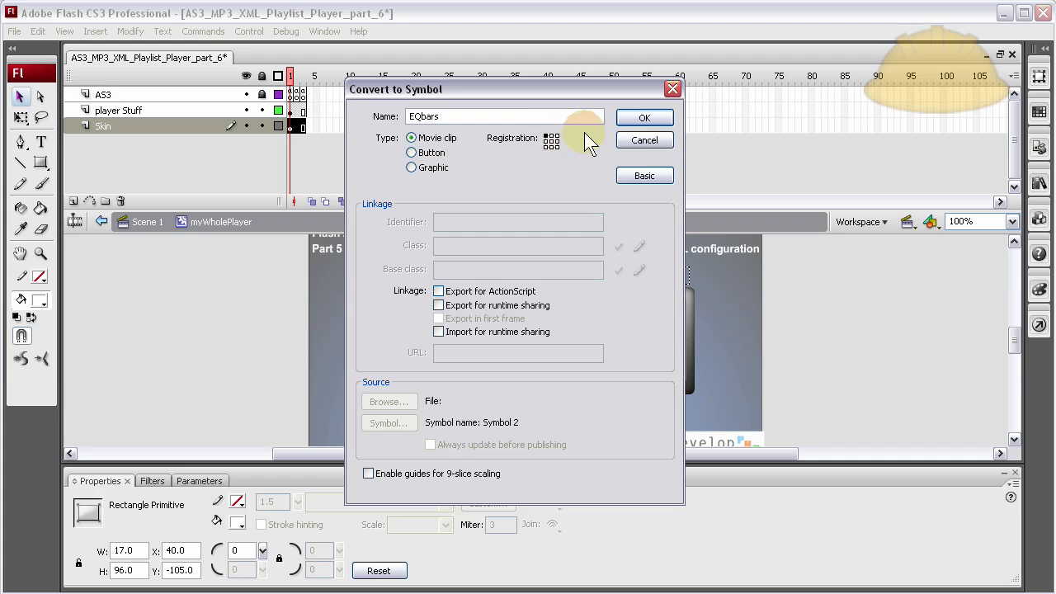
pyautogui.click(644, 118)
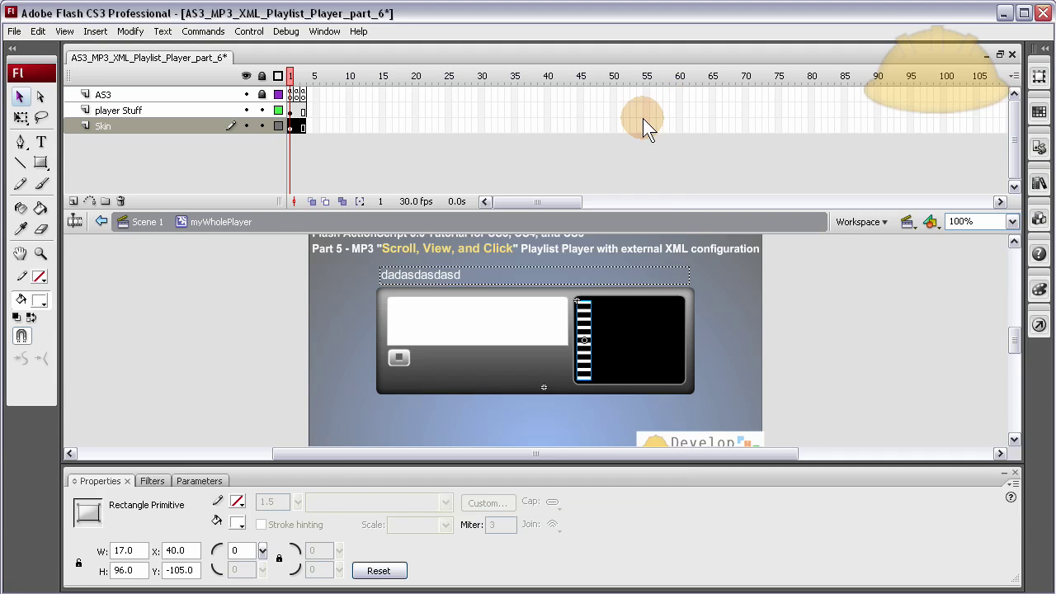
# - Nudge one EQbars column right, past X 62, with the arrow keys
pyautogui.click(598, 309)
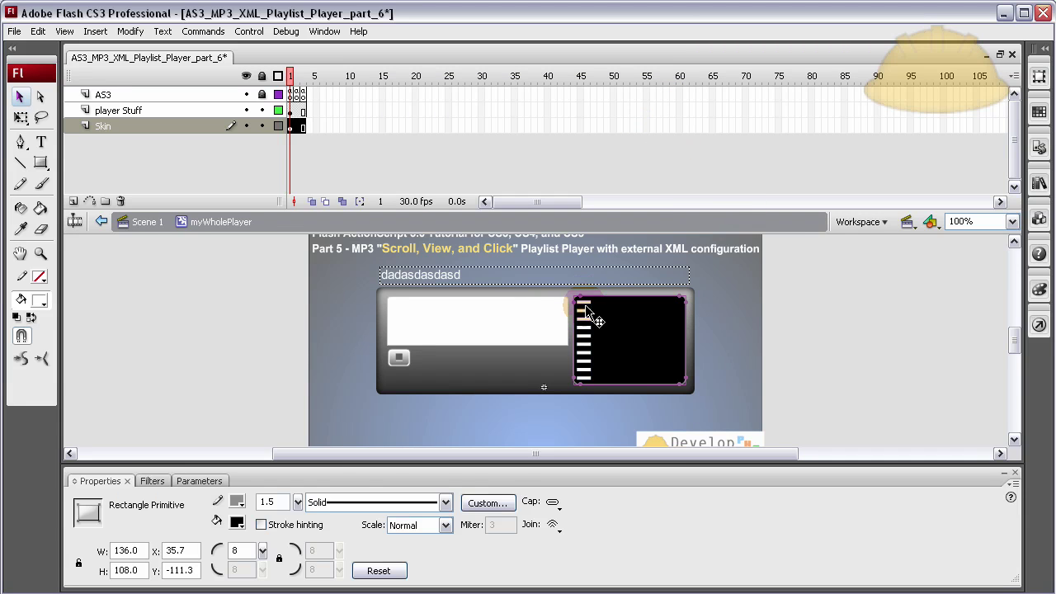
pyautogui.click(589, 301)
pyautogui.click(879, 318)
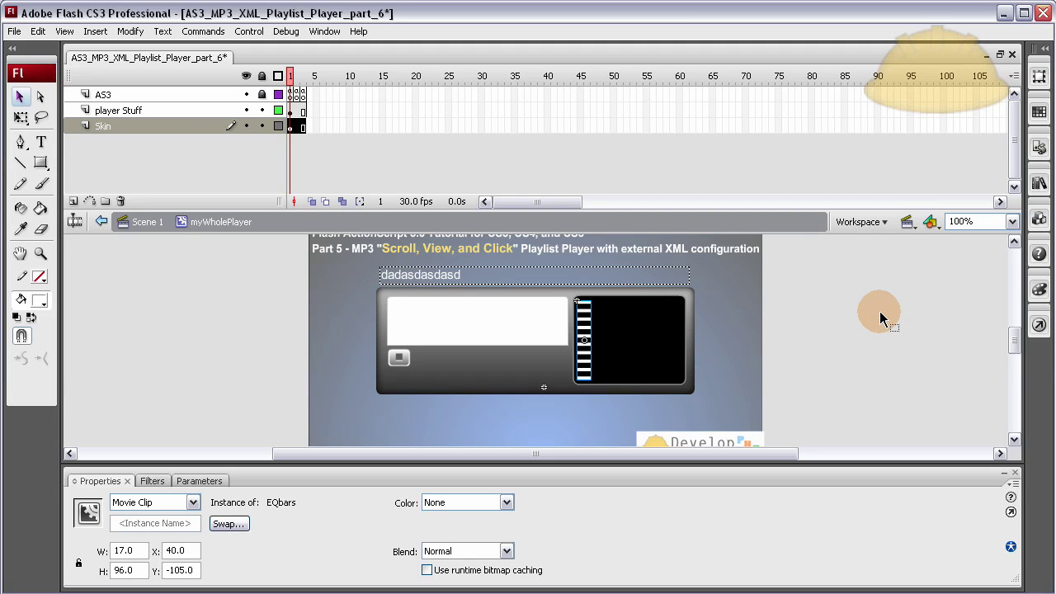
pyautogui.press('Right')
pyautogui.press('Right')
pyautogui.press('Right')
pyautogui.press('Right')
pyautogui.press('Right')
pyautogui.press('Right')
pyautogui.press('Right')
pyautogui.press('Right')
pyautogui.press('Right')
pyautogui.press('Right')
pyautogui.press('Right')
pyautogui.press('Right')
pyautogui.press('Right')
pyautogui.press('Right')
pyautogui.press('Right')
pyautogui.press('Right')
pyautogui.press('Right')
pyautogui.press('Right')
pyautogui.press('Right')
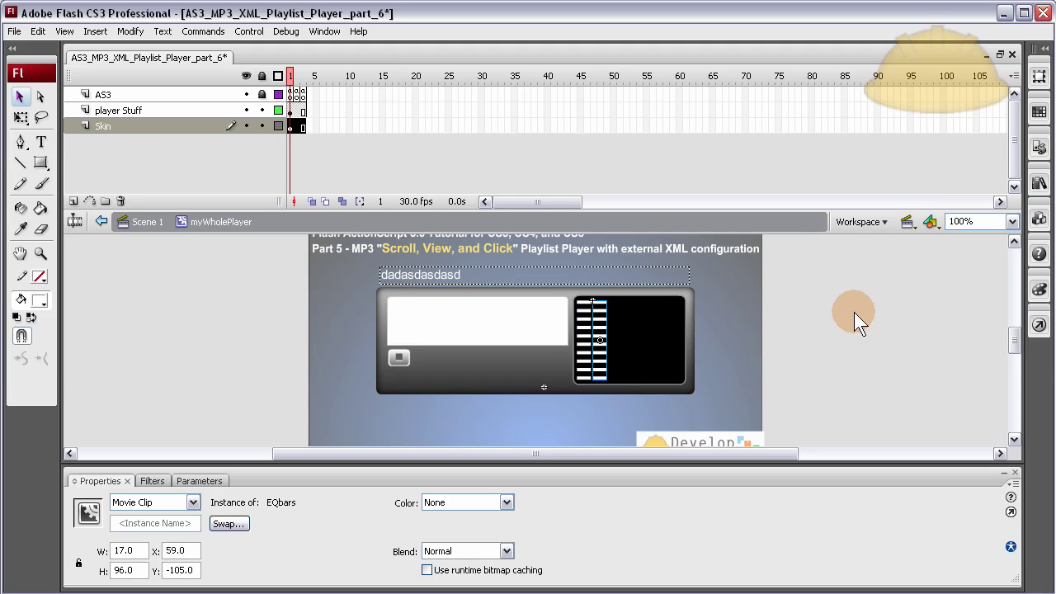
pyautogui.press('Right')
pyautogui.press('Right')
pyautogui.press('Right')
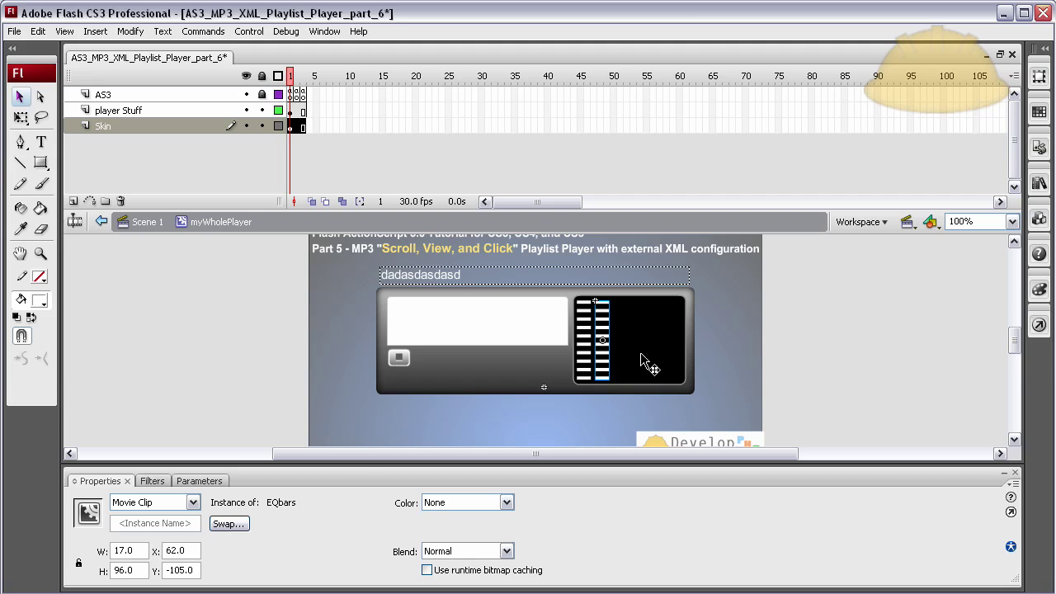
pyautogui.press('Right')
pyautogui.press('Right')
pyautogui.press('Right')
pyautogui.press('Right')
pyautogui.press('Right')
pyautogui.press('Right')
pyautogui.press('Right')
pyautogui.press('Right')
pyautogui.press('Right')
pyautogui.press('Right')
pyautogui.press('Right')
pyautogui.press('Right')
pyautogui.press('Right')
pyautogui.press('Right')
pyautogui.press('Right')
pyautogui.press('Right')
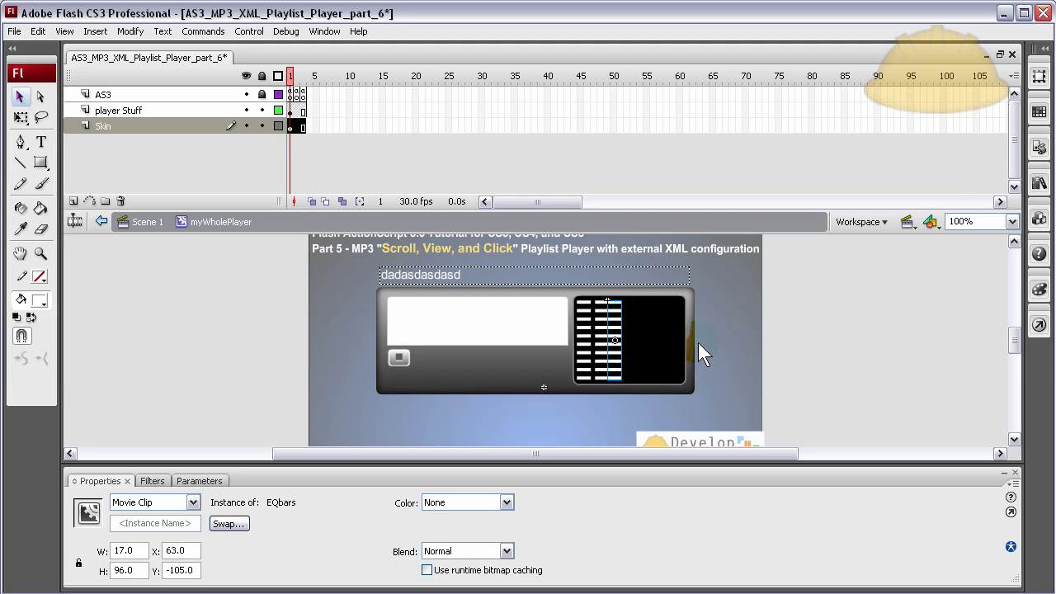
pyautogui.press('Right')
pyautogui.press('Right')
pyautogui.press('Right')
pyautogui.press('Right')
pyautogui.press('Right')
pyautogui.press('Right')
pyautogui.click(807, 330)
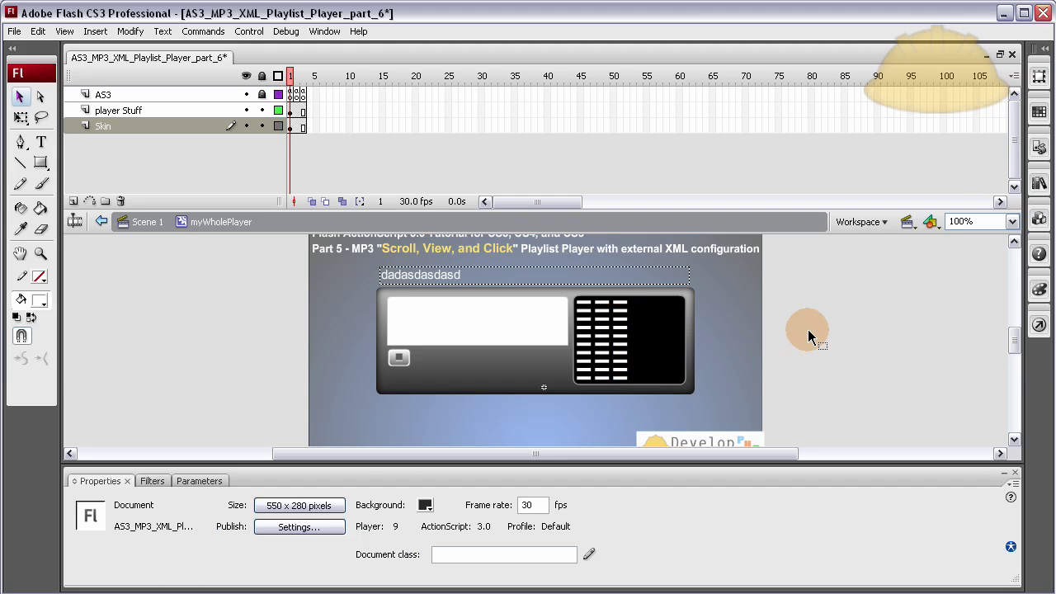
# - Shift three more EQbars columns right together to even out the spacing
pyautogui.click(621, 331)
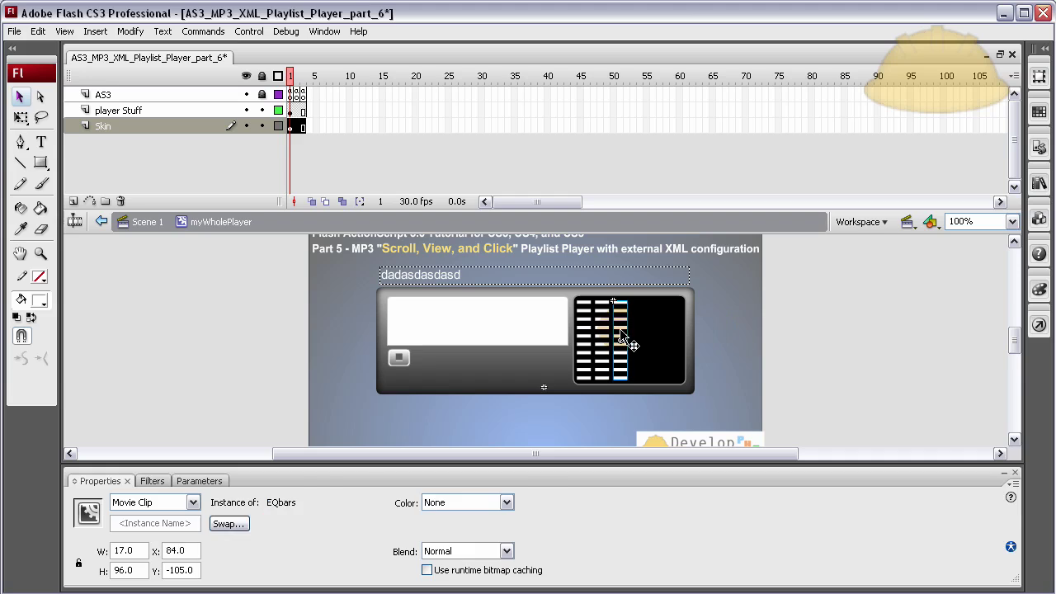
pyautogui.keyDown('shift'); pyautogui.click(603, 328); pyautogui.keyUp('shift')
pyautogui.keyDown('shift'); pyautogui.click(586, 327); pyautogui.keyUp('shift')
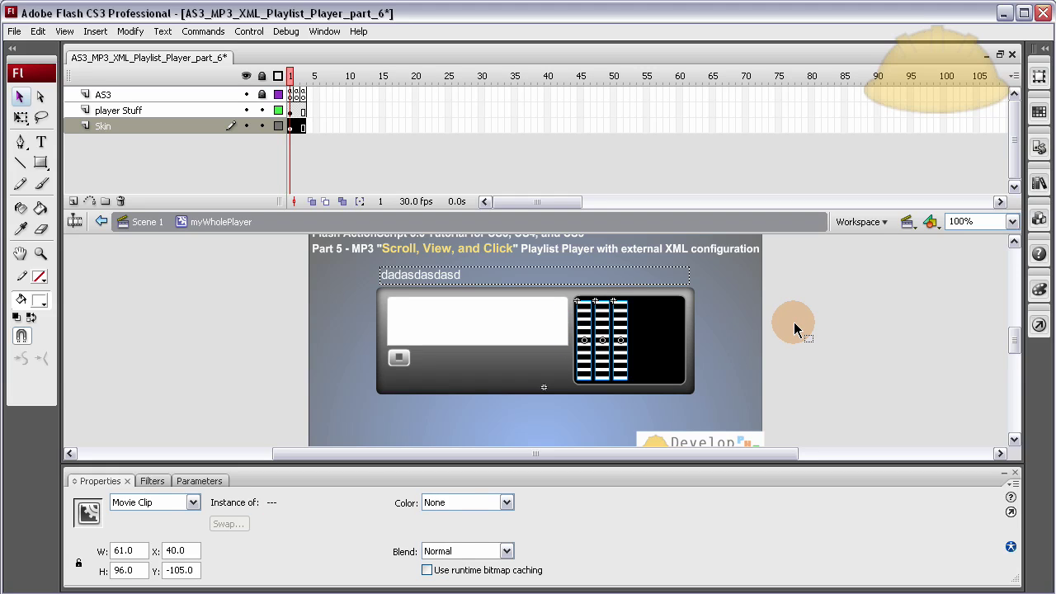
pyautogui.press('Right')
pyautogui.press('Right')
pyautogui.press('Right')
pyautogui.press('Right')
pyautogui.press('Right')
pyautogui.press('Right')
pyautogui.press('Right')
pyautogui.press('Right')
pyautogui.press('Right')
pyautogui.press('Right')
pyautogui.press('Right')
pyautogui.press('Right')
pyautogui.press('Right')
pyautogui.press('Right')
pyautogui.press('Right')
pyautogui.press('Right')
pyautogui.press('Right')
pyautogui.press('Right')
pyautogui.press('Right')
pyautogui.press('Right')
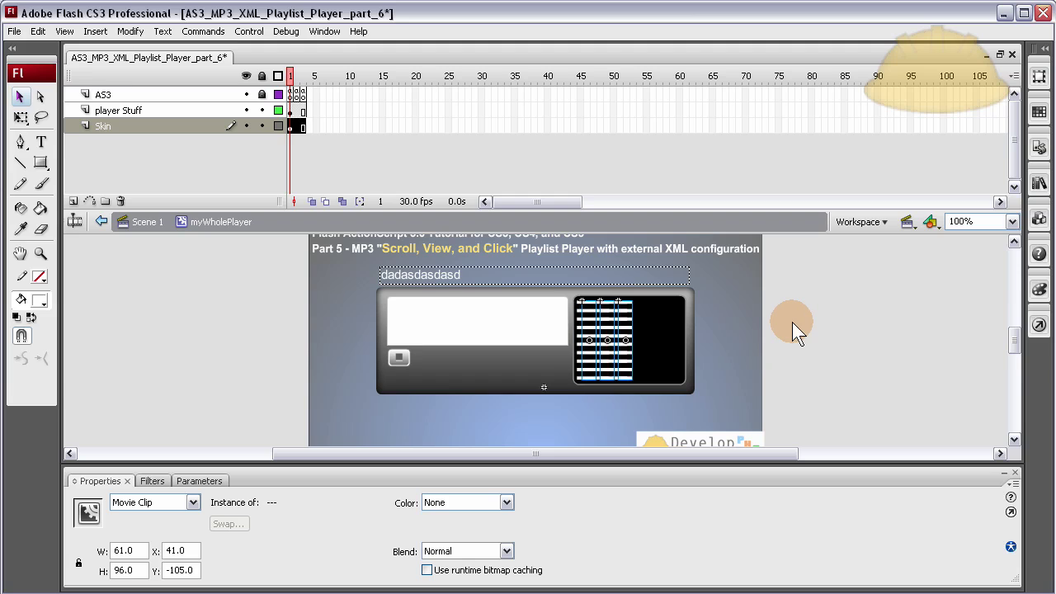
pyautogui.press('Right')
pyautogui.press('Right')
pyautogui.press('Right')
pyautogui.press('Right')
pyautogui.press('Right')
pyautogui.press('Right')
pyautogui.press('Right')
pyautogui.press('Right')
pyautogui.press('Right')
pyautogui.press('Right')
pyautogui.press('Right')
pyautogui.press('Right')
pyautogui.press('Right')
pyautogui.press('Right')
pyautogui.press('Right')
pyautogui.press('Right')
pyautogui.press('Right')
pyautogui.press('Right')
pyautogui.press('Right')
pyautogui.press('Right')
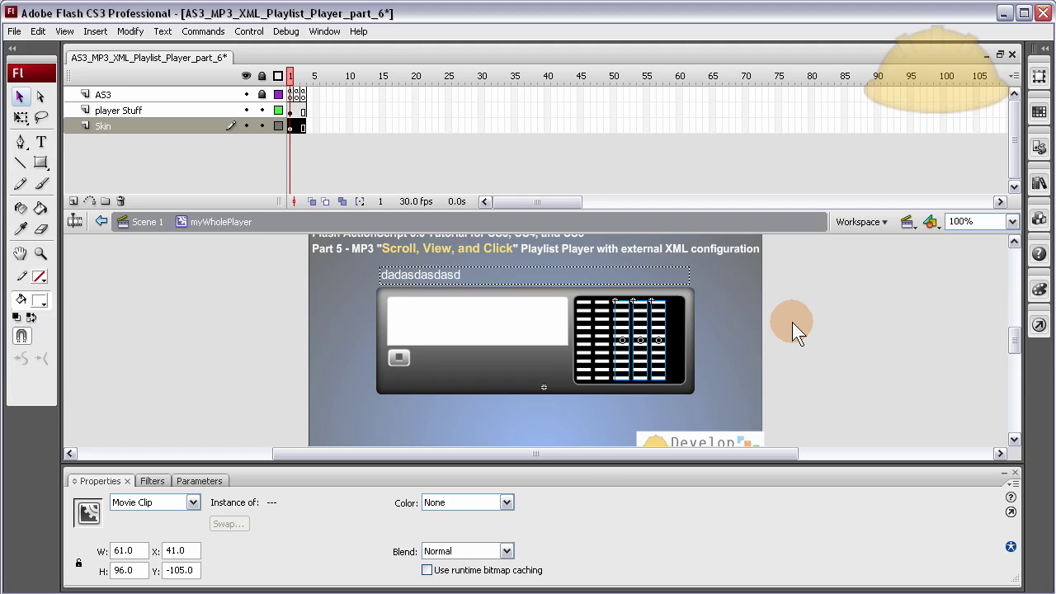
pyautogui.press('Right')
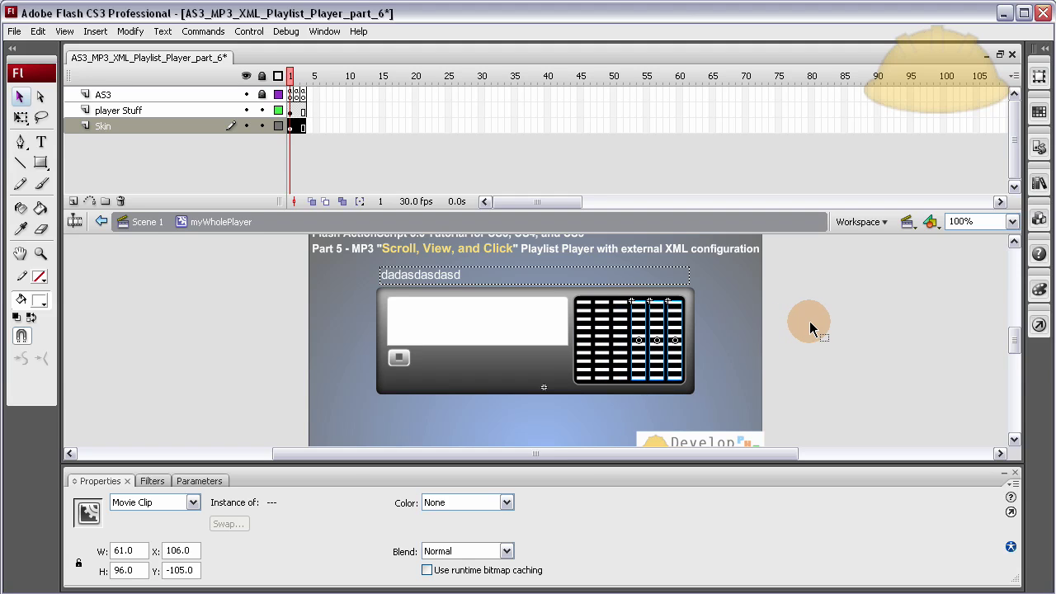
pyautogui.click(810, 328)
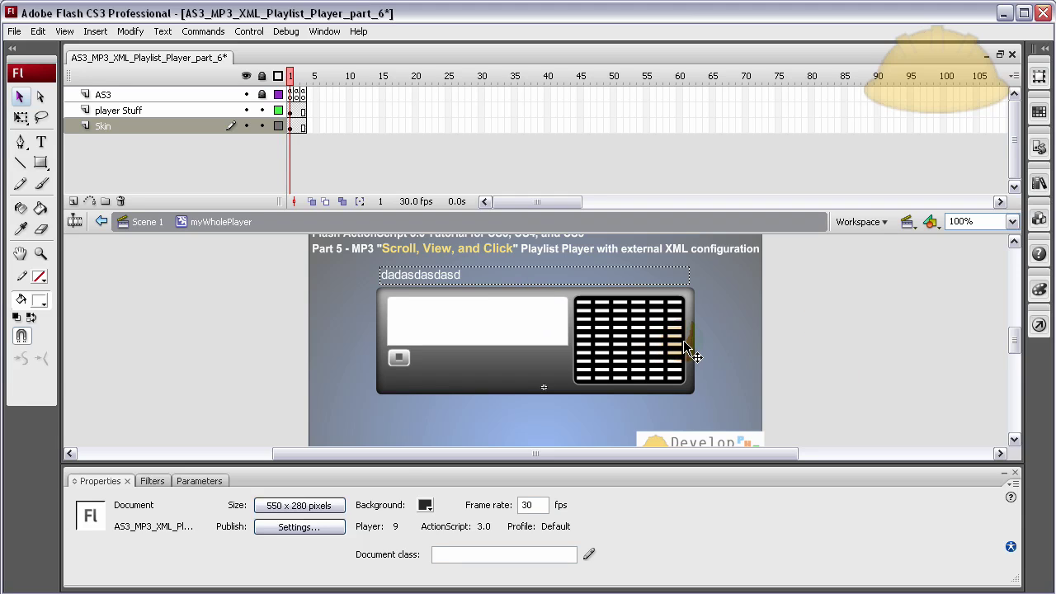
# - Insert a new layer above Skin and name it EQ
pyautogui.click(113, 125)
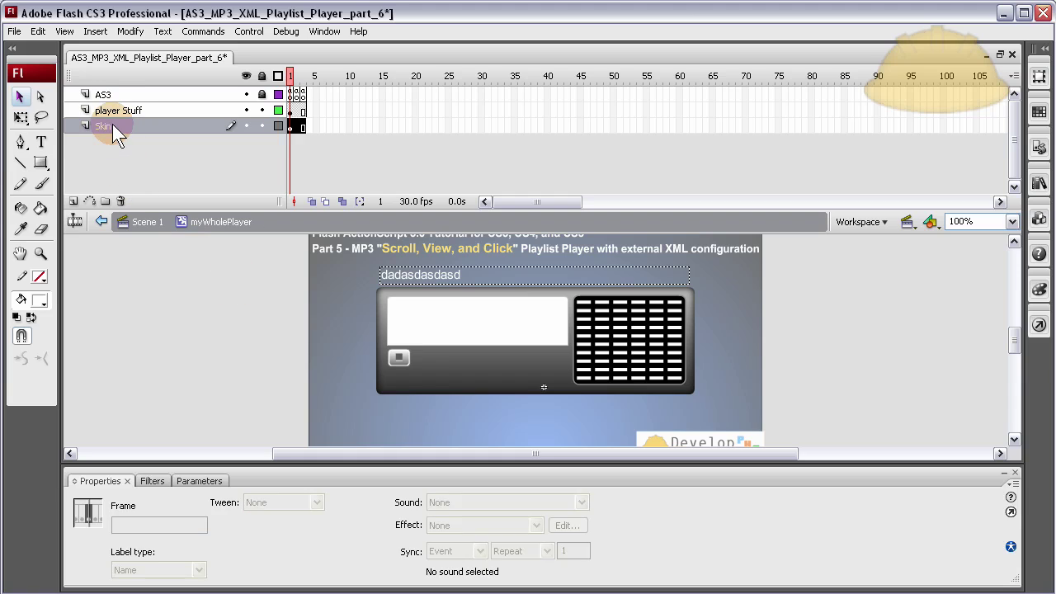
pyautogui.click(161, 159)
pyautogui.click(139, 126)
pyautogui.click(73, 201)
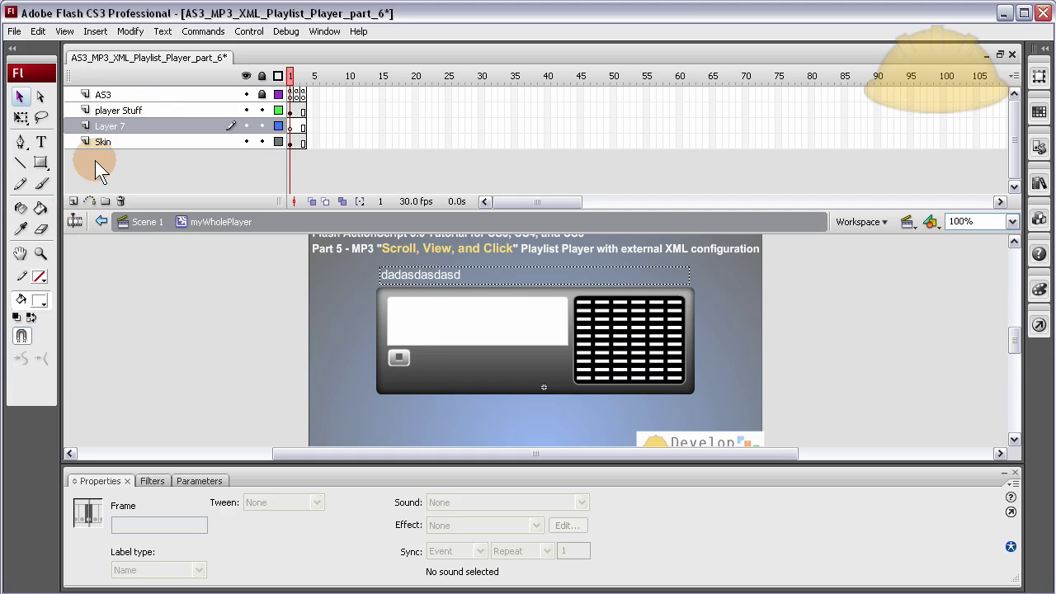
pyautogui.doubleClick(137, 125)
pyautogui.write('E')
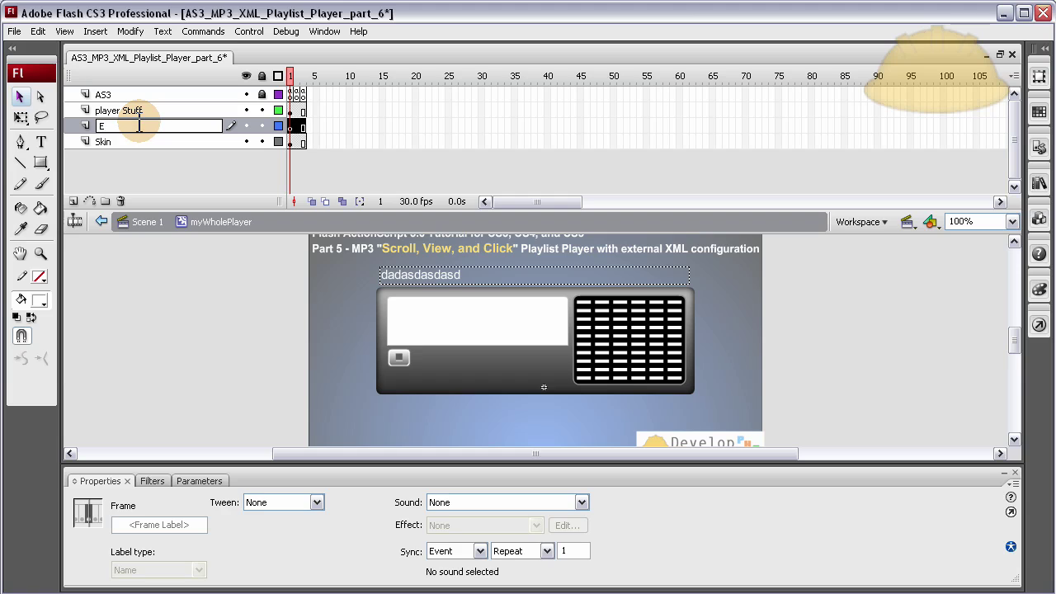
pyautogui.write('Q')
pyautogui.click(609, 312)
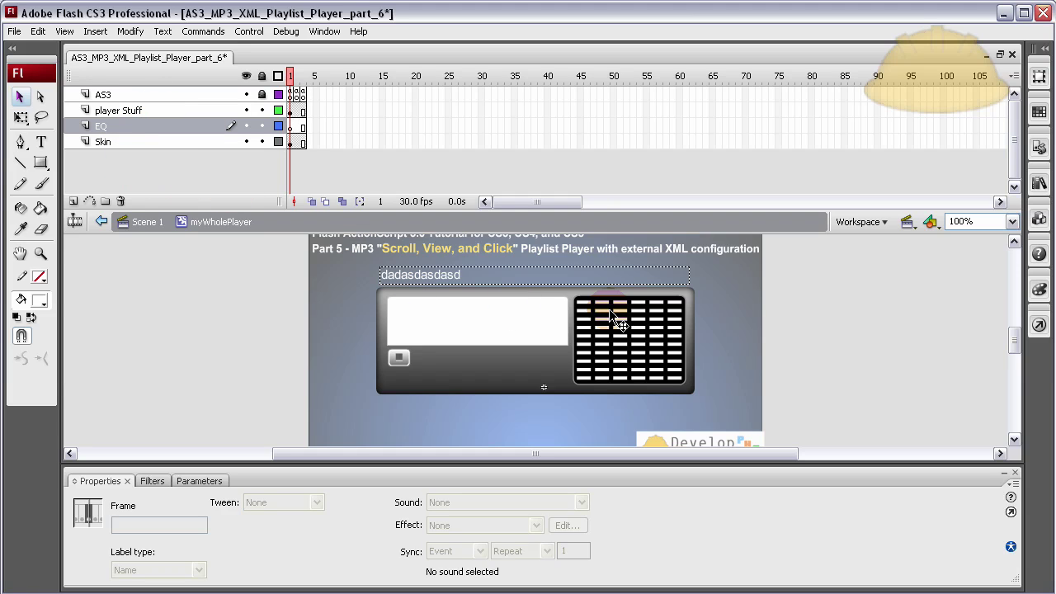
# - Cut the EQ bar columns off Skin and paste them in place on EQ frame 1
pyautogui.click(679, 303)
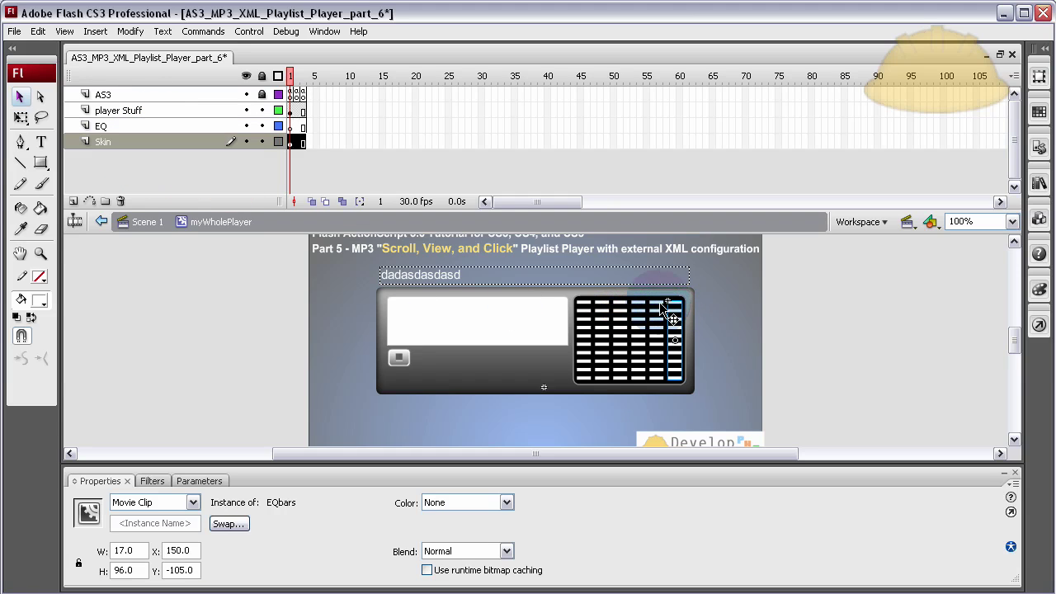
pyautogui.keyDown('shift'); pyautogui.click(659, 303); pyautogui.keyUp('shift')
pyautogui.keyDown('shift'); pyautogui.click(639, 303); pyautogui.keyUp('shift')
pyautogui.keyDown('shift'); pyautogui.click(621, 305); pyautogui.keyUp('shift')
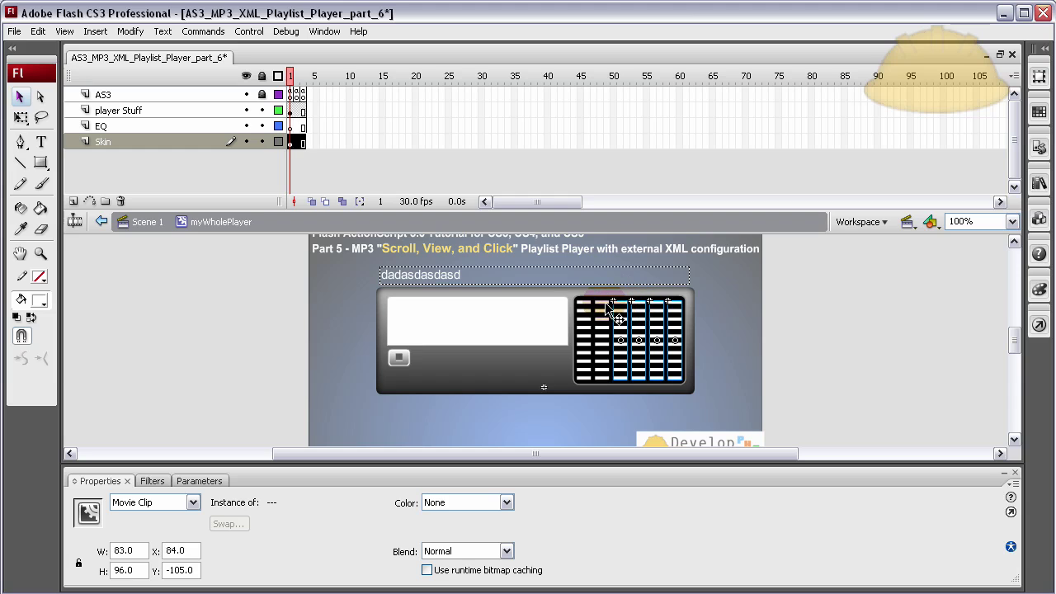
pyautogui.keyDown('shift'); pyautogui.click(584, 309); pyautogui.keyUp('shift')
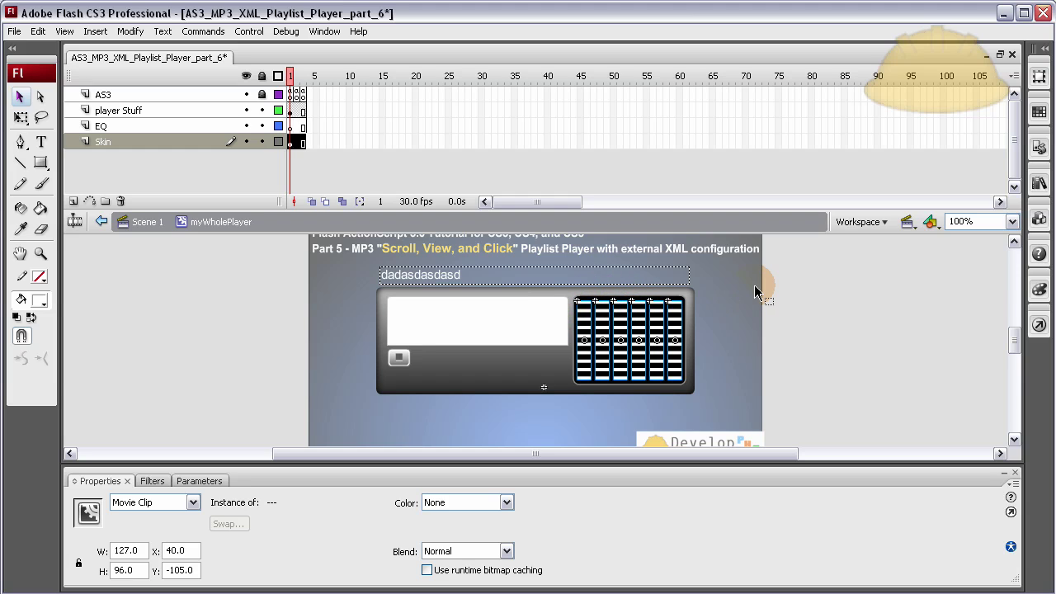
pyautogui.press('Delete')
pyautogui.click(290, 127)
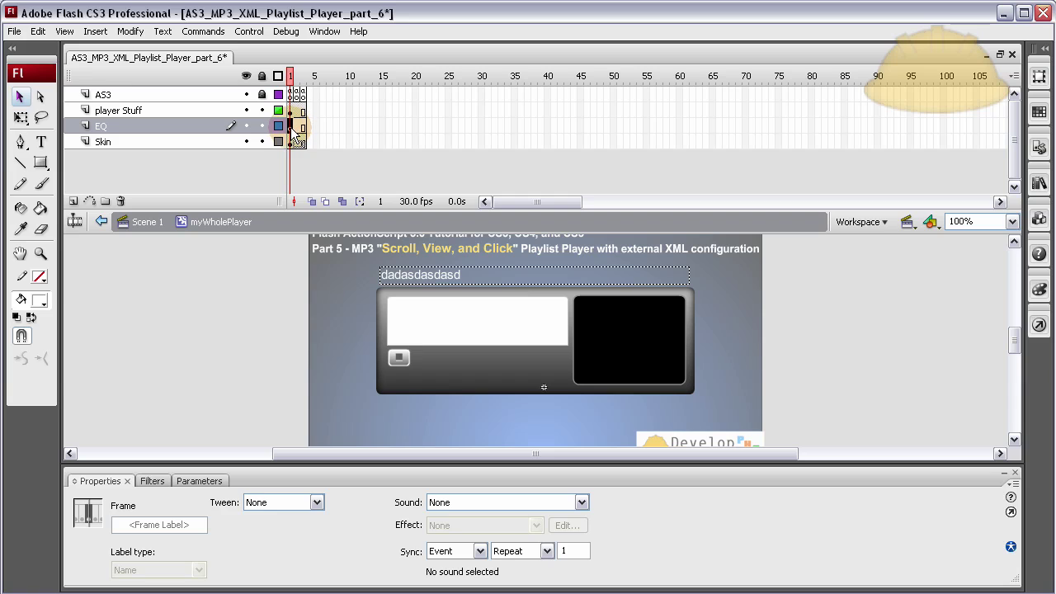
pyautogui.click(798, 283)
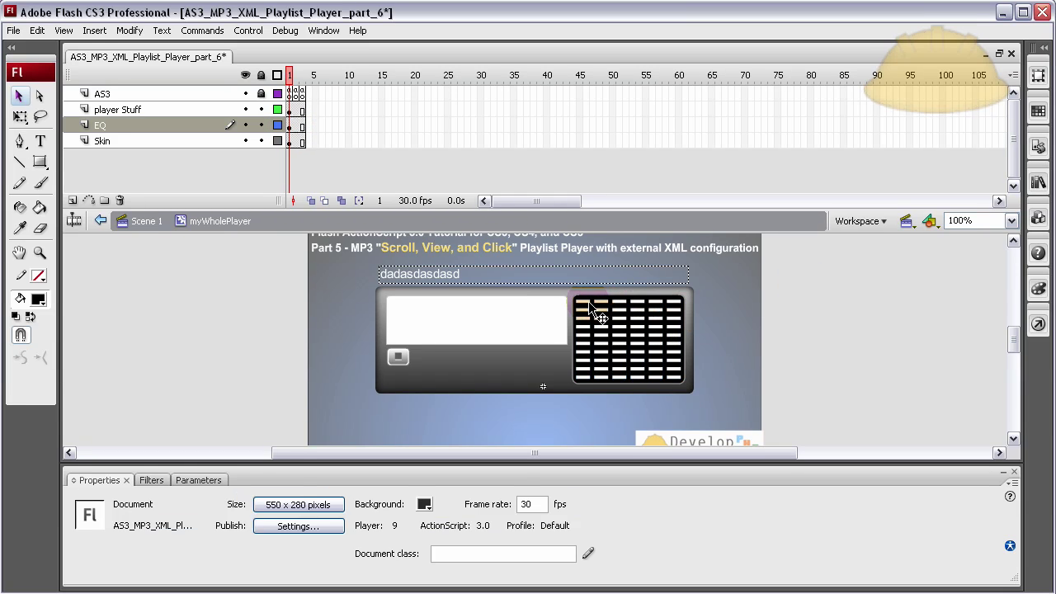
# - Try moving the leftmost EQbars column, undo it, then enter the EQbars symbol for editing
pyautogui.click(588, 307)
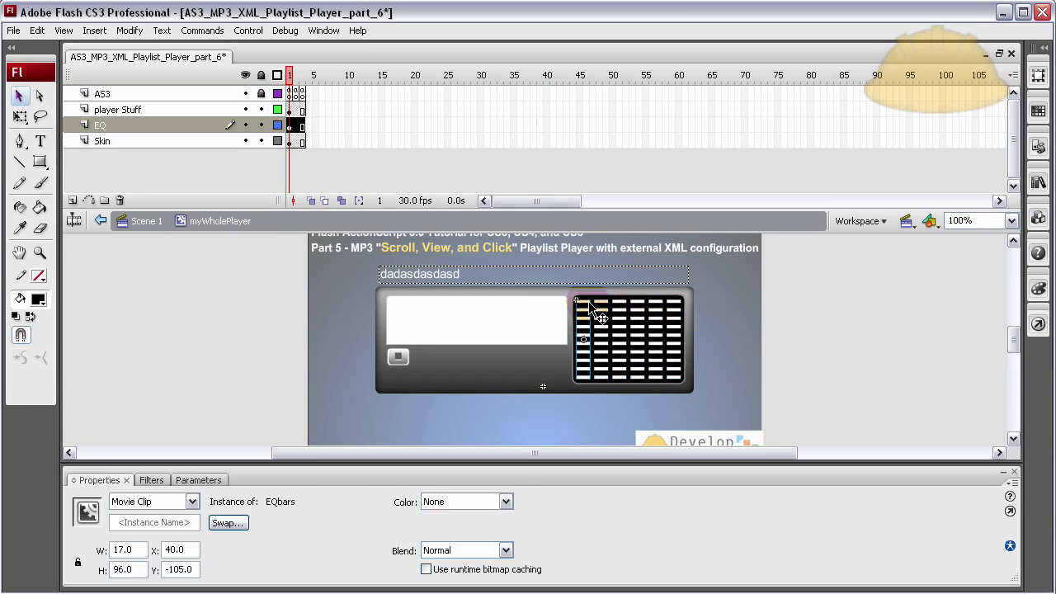
pyautogui.moveTo(593, 302); pyautogui.dragTo(677, 301)
pyautogui.hotkey('ctrl', 'z')
pyautogui.doubleClick(584, 302)
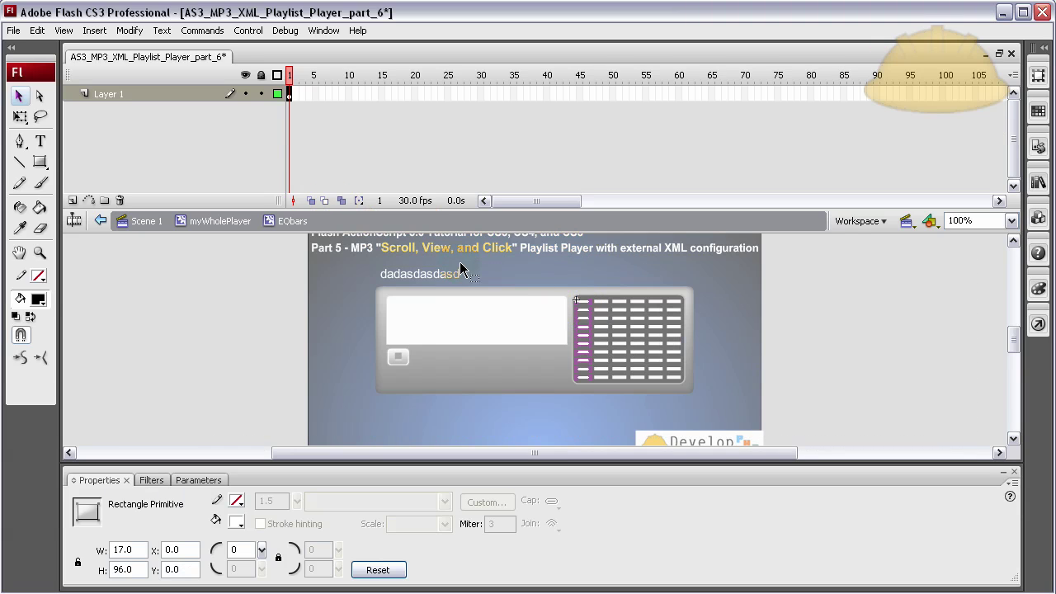
pyautogui.click(352, 149)
pyautogui.click(580, 397)
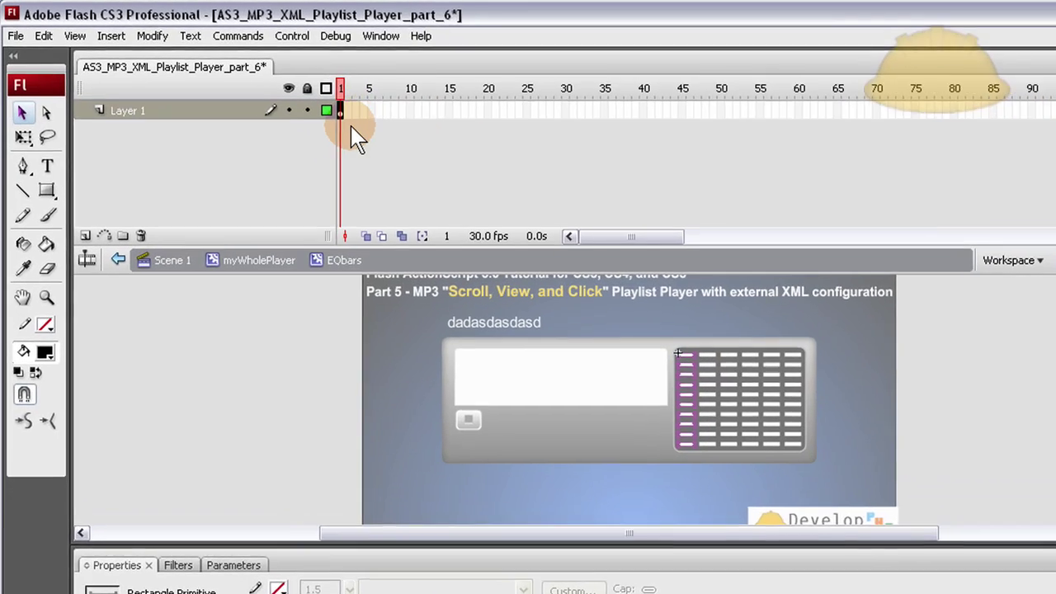
pyautogui.click(293, 121)
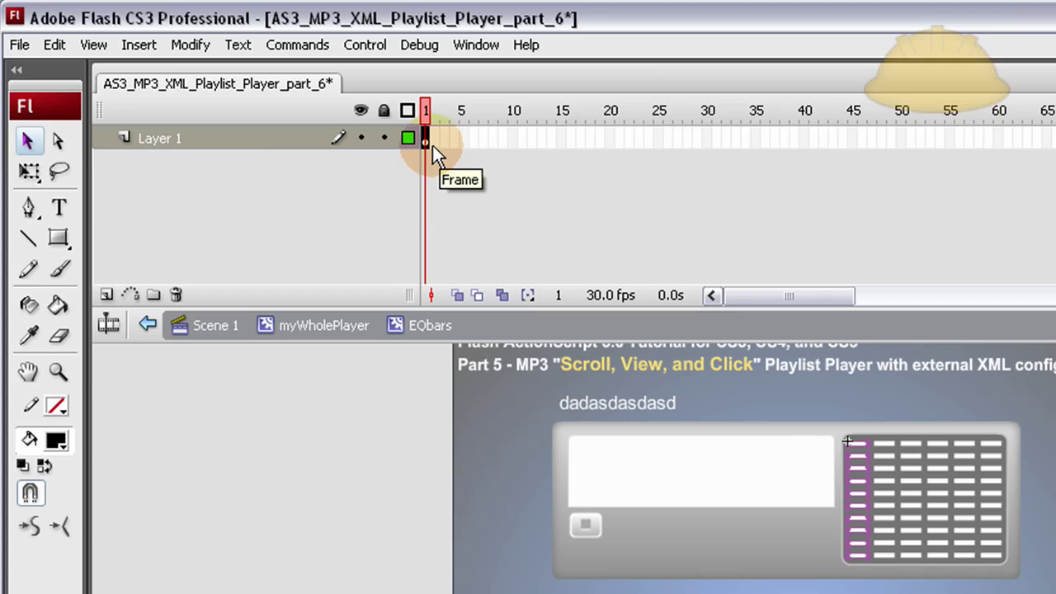
# - Select frames 1–10 of Layer 1 and insert a keyframe at frame 10
pyautogui.moveTo(435, 144); pyautogui.dragTo(506, 144)
pyautogui.rightClick(503, 144)
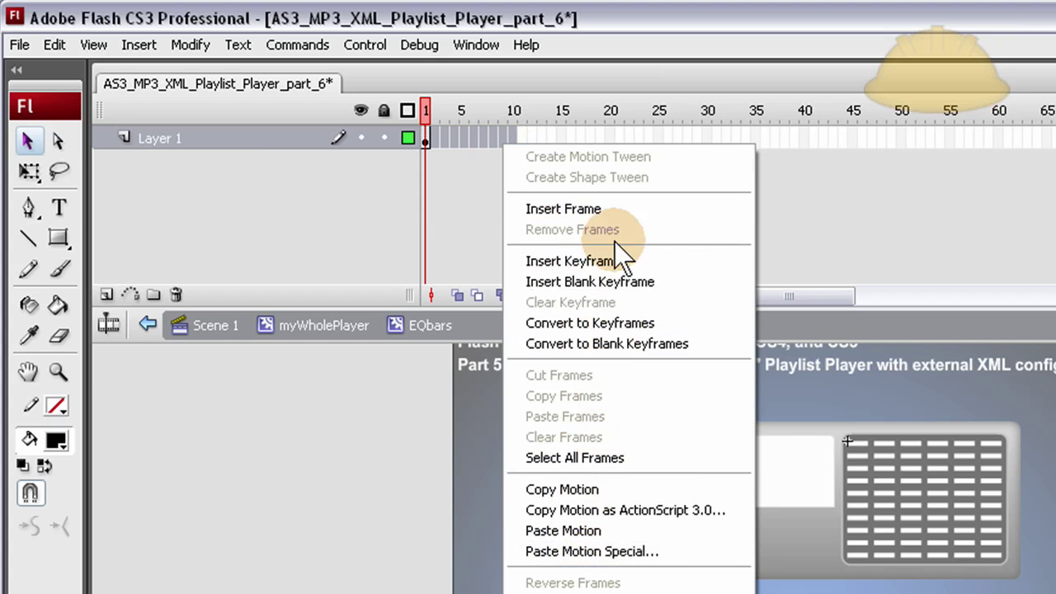
pyautogui.click(584, 265)
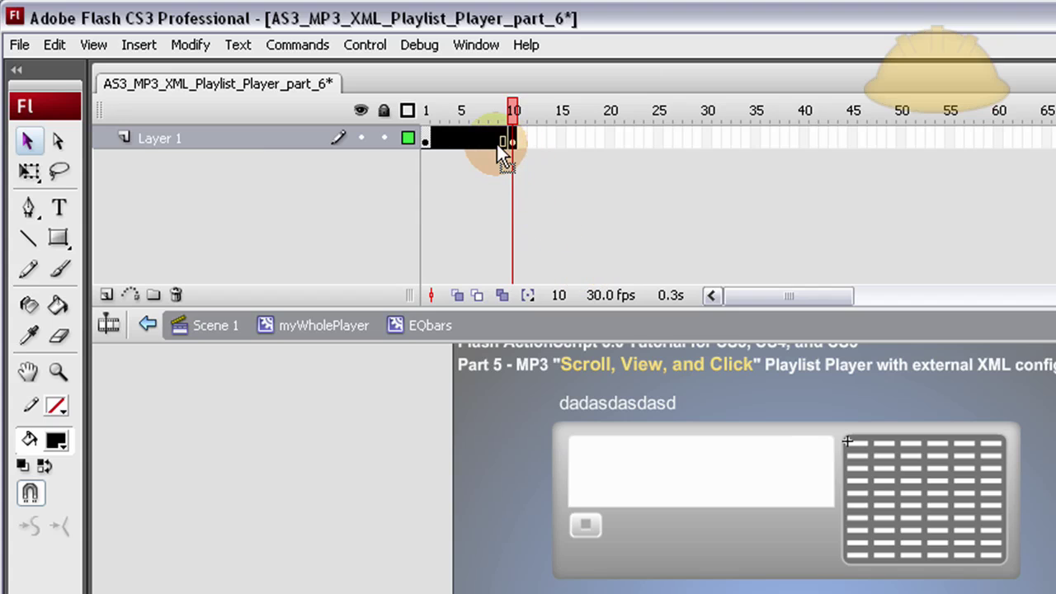
pyautogui.click(492, 140)
# - Add keyframes on frames 2 through 9, then rewind the playhead to frame 1
pyautogui.click(434, 141)
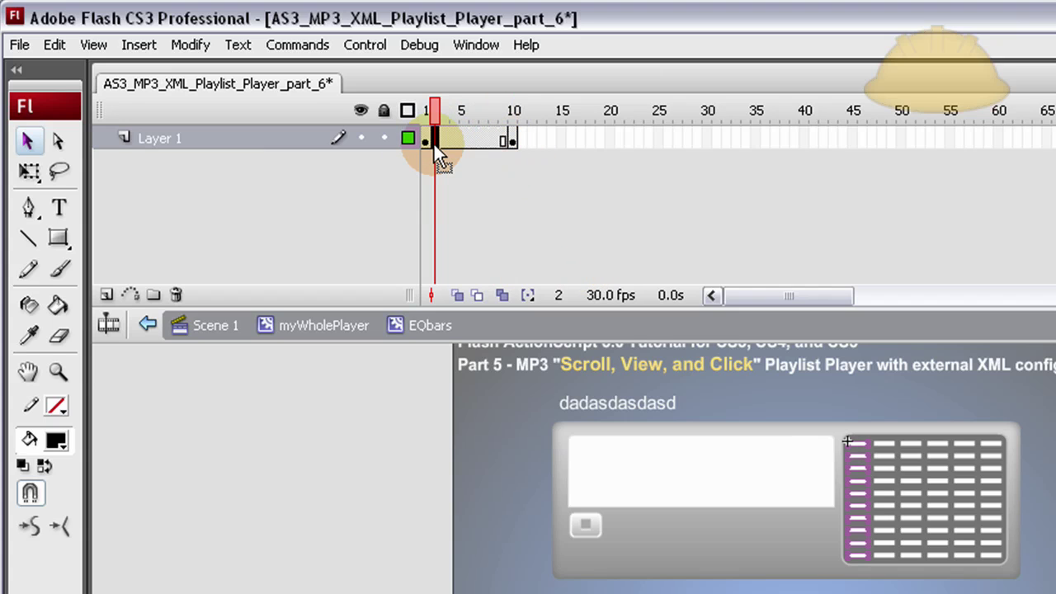
pyautogui.press('F6')
pyautogui.press('F6')
pyautogui.press('F6')
pyautogui.press('F6')
pyautogui.press('F6')
pyautogui.press('F6')
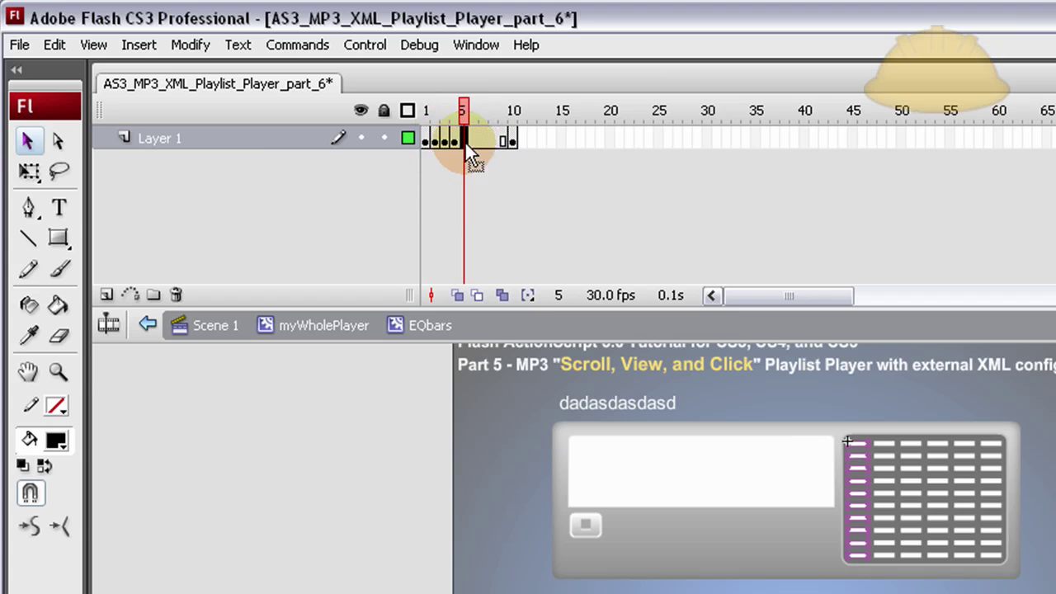
pyautogui.press('F6')
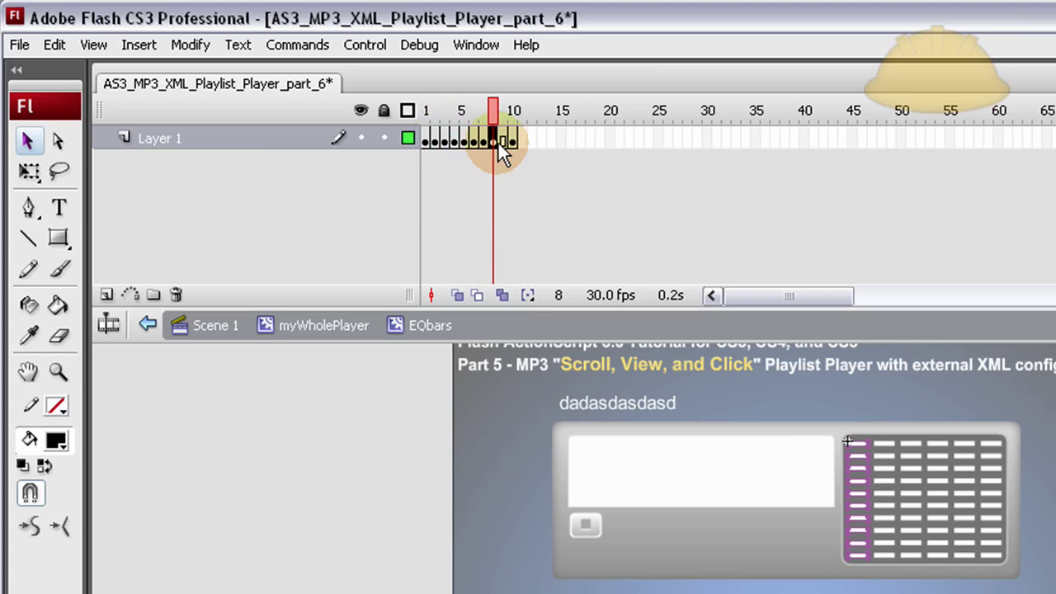
pyautogui.press('F6')
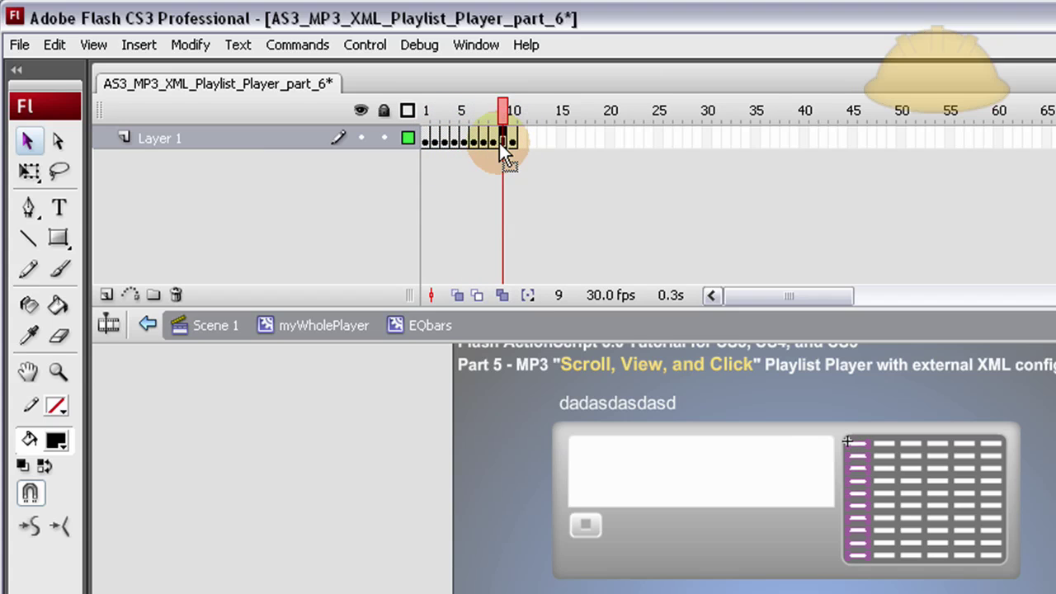
pyautogui.click(462, 187)
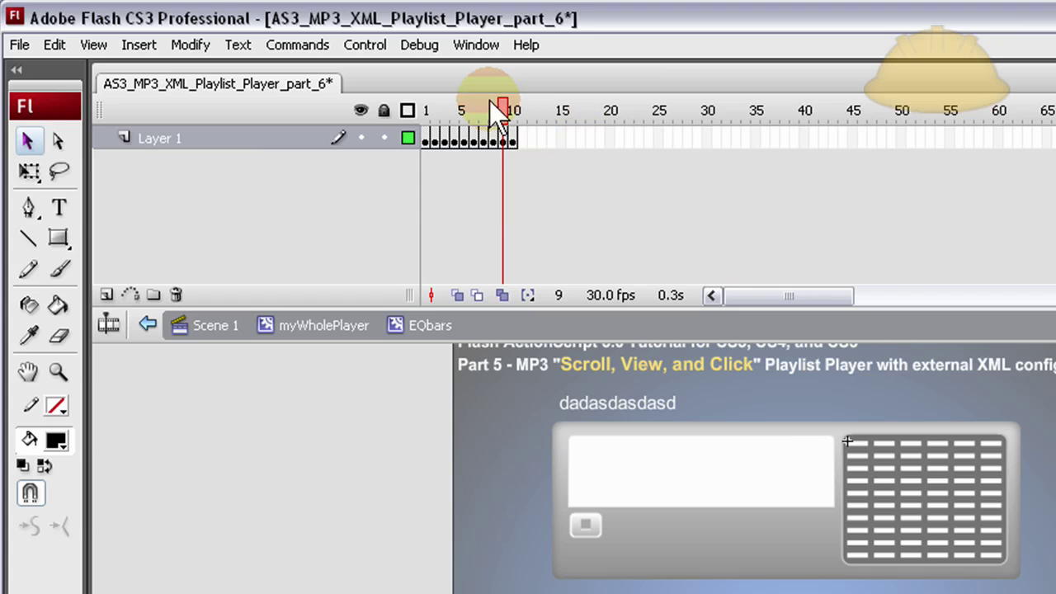
pyautogui.moveTo(505, 113); pyautogui.dragTo(426, 115)
# - Delete the upper bars on frame 1, leaving only the bottom bar
pyautogui.click(422, 107)
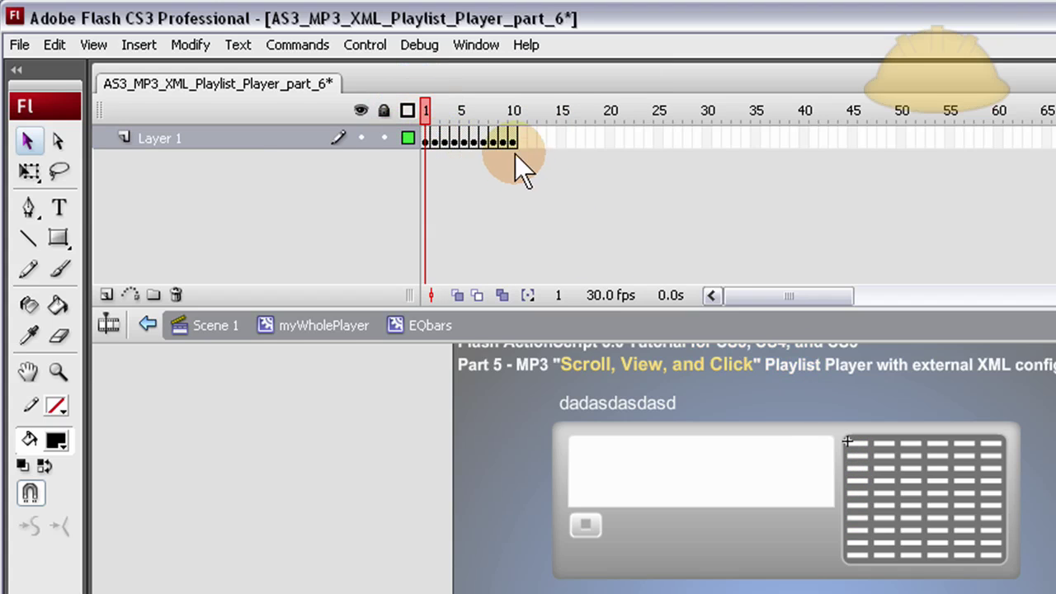
pyautogui.click(858, 443)
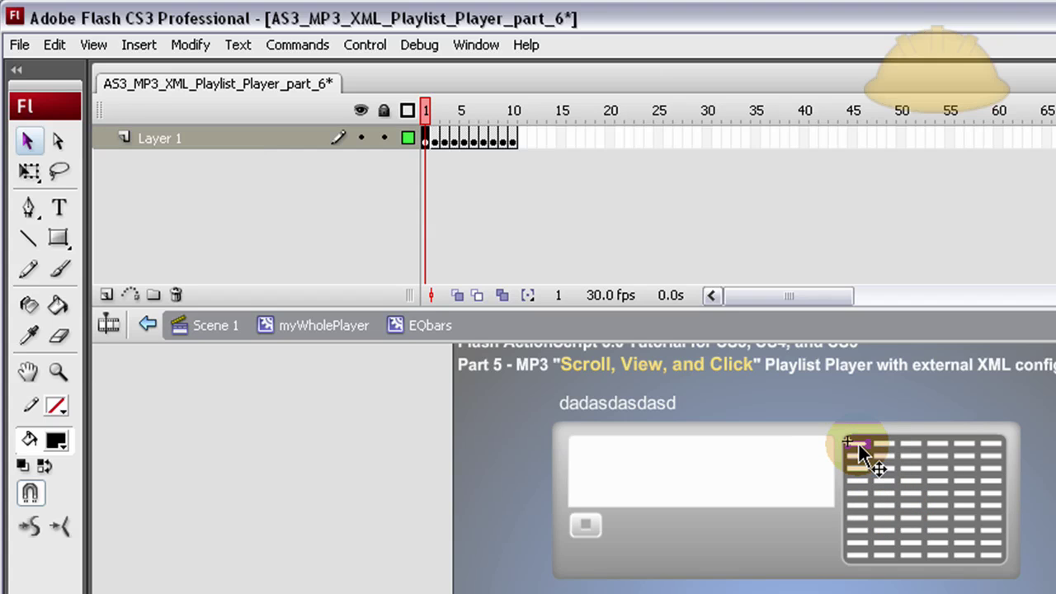
pyautogui.click(425, 139)
pyautogui.click(946, 446)
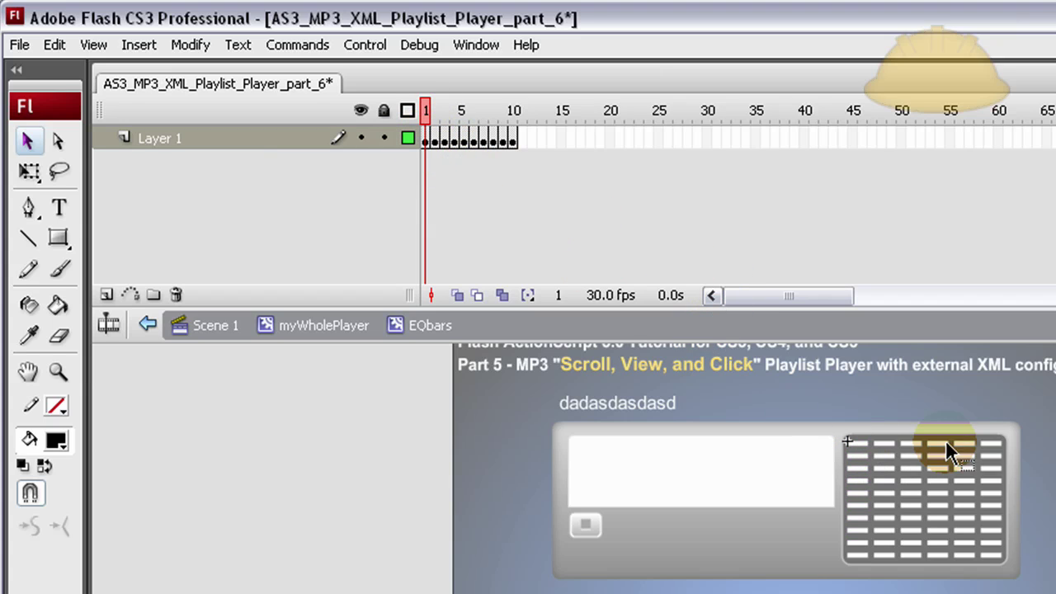
pyautogui.moveTo(874, 418); pyautogui.dragTo(812, 556)
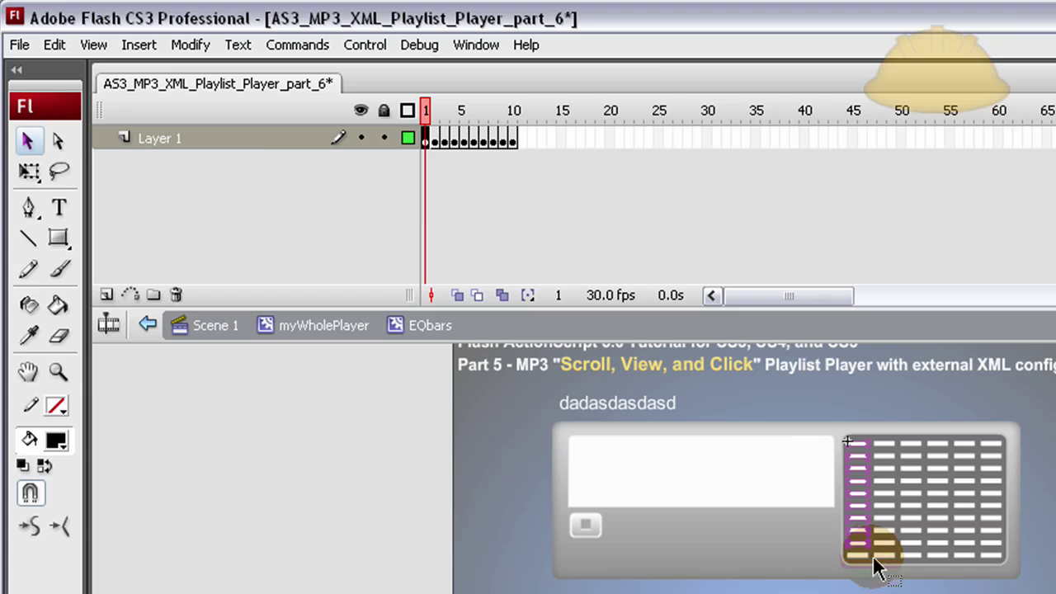
pyautogui.click(424, 108)
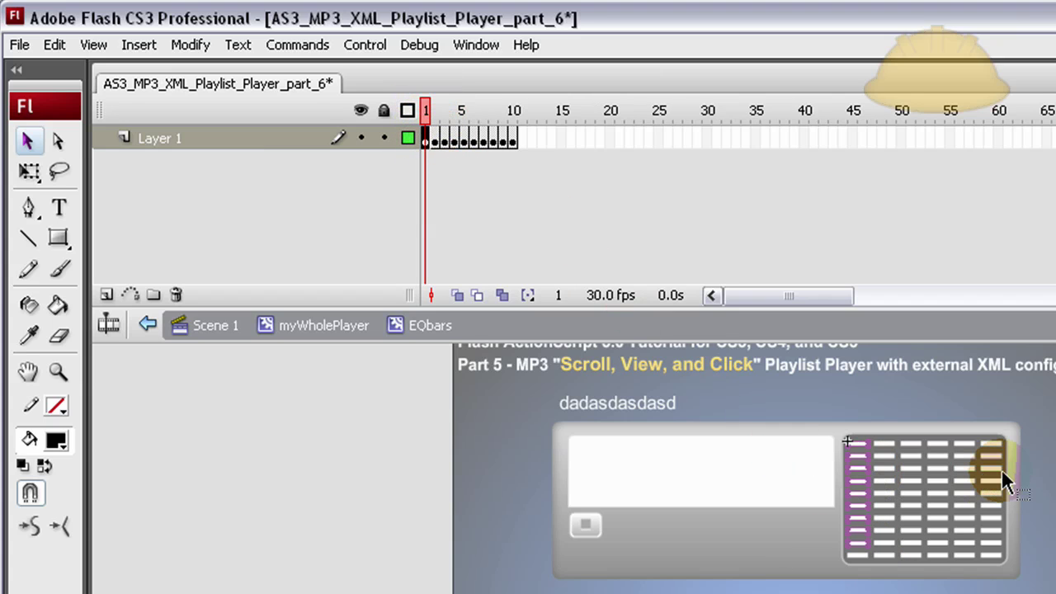
pyautogui.press('Delete')
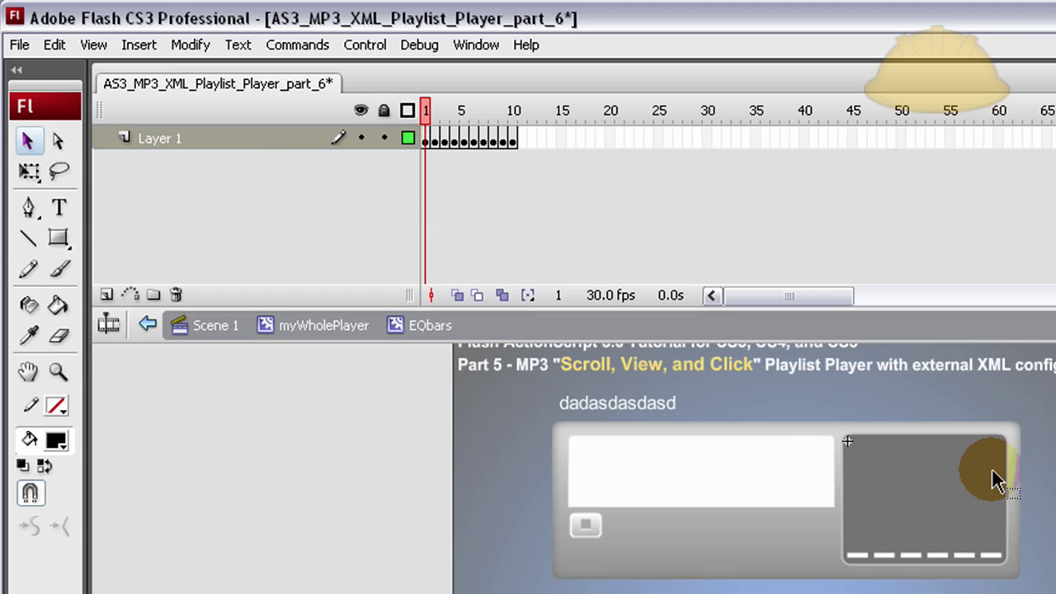
# - Delete the upper bars on frames 2 and 3, then scrub frames 1–10 to preview the growth
pyautogui.click(434, 139)
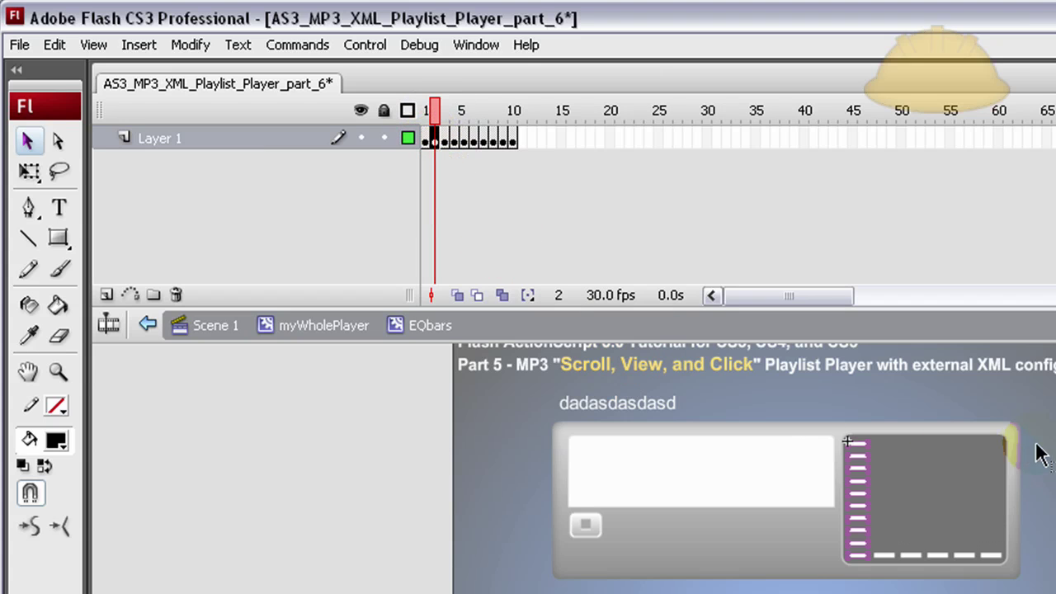
pyautogui.moveTo(1017, 388); pyautogui.dragTo(772, 533)
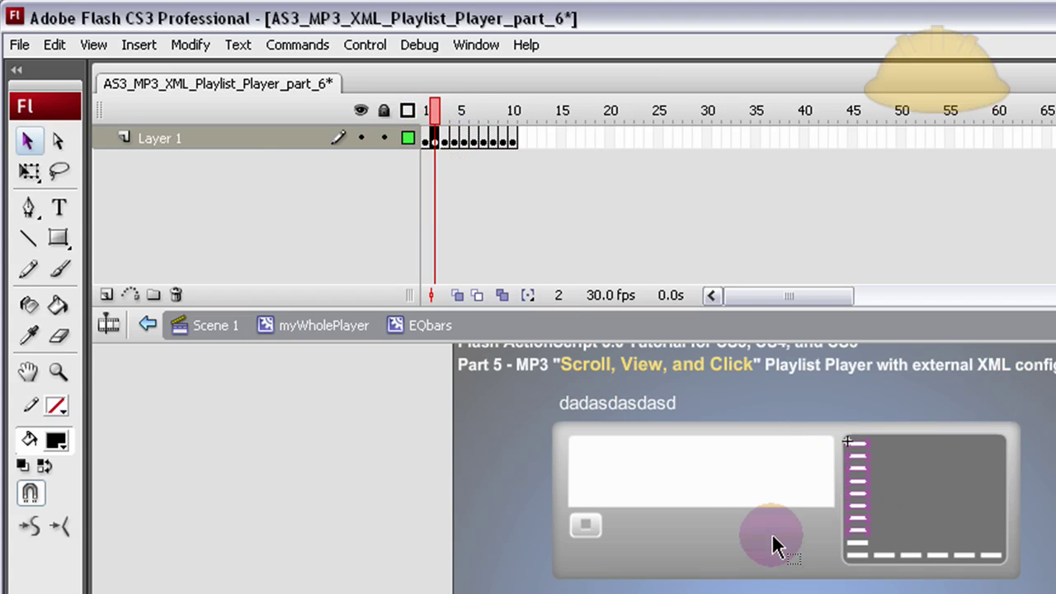
pyautogui.press('Delete')
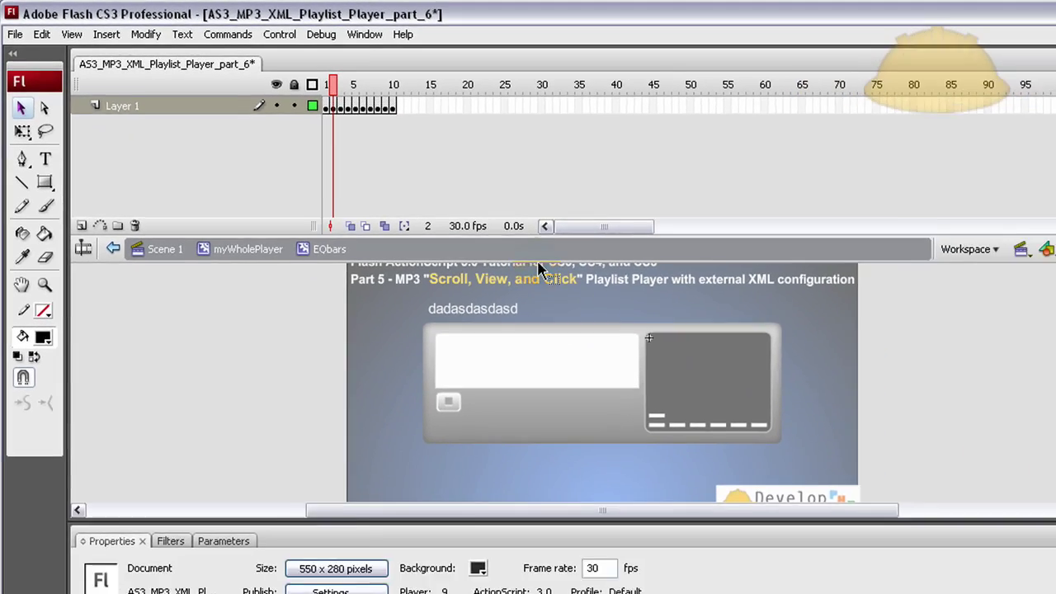
pyautogui.click(342, 106)
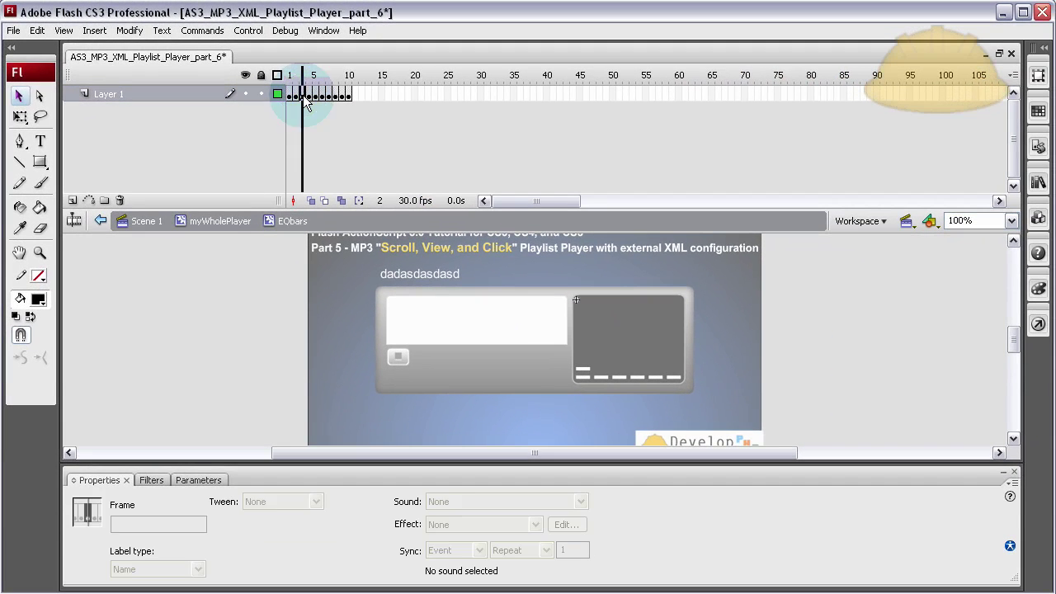
pyautogui.click(734, 371)
pyautogui.moveTo(682, 288); pyautogui.dragTo(544, 361)
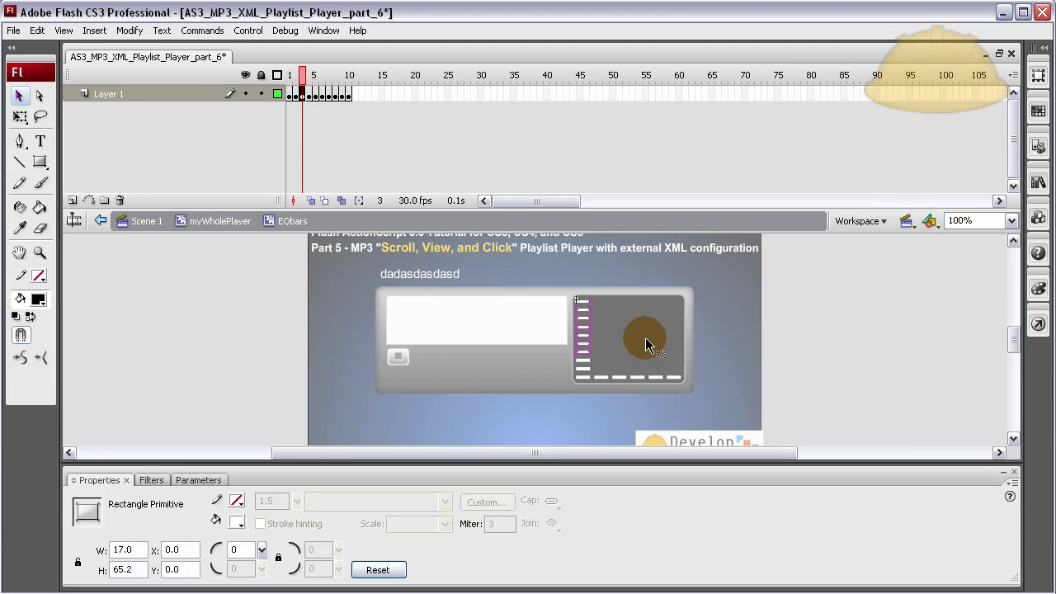
pyautogui.press('Delete')
pyautogui.press(',')
pyautogui.press(',')
pyautogui.moveTo(290, 76); pyautogui.dragTo(350, 72)
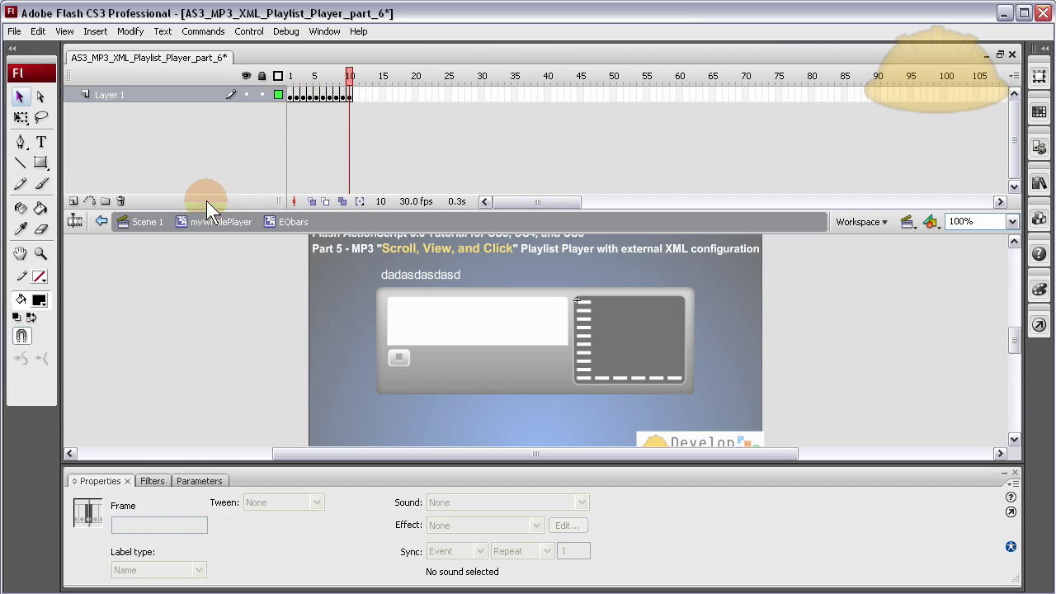
# - Add Layer 2 to EQbars with a stop(); action on its first frame
pyautogui.click(74, 200)
pyautogui.click(291, 96)
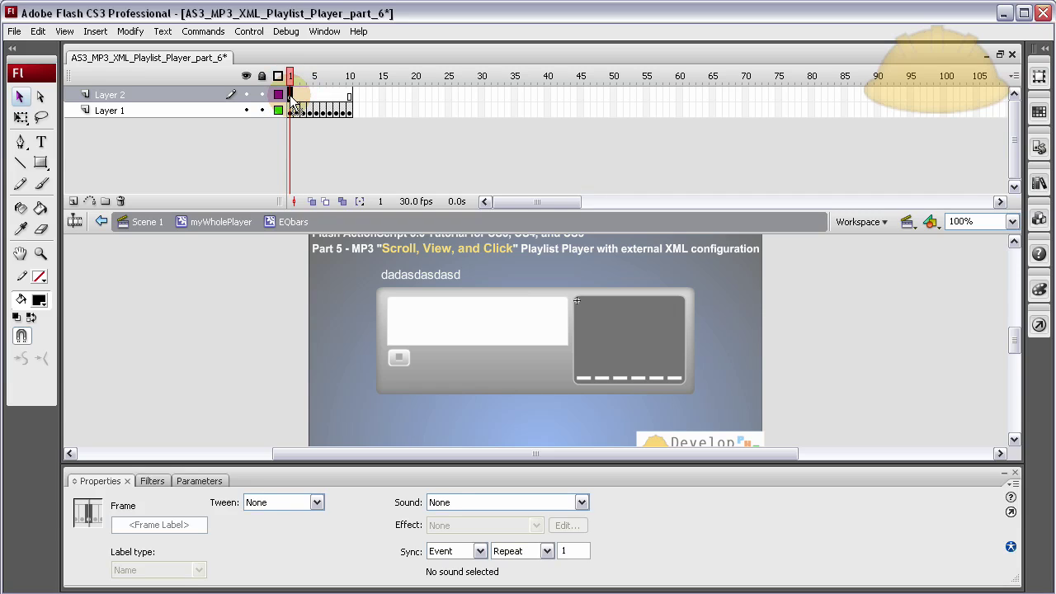
pyautogui.press('F9')
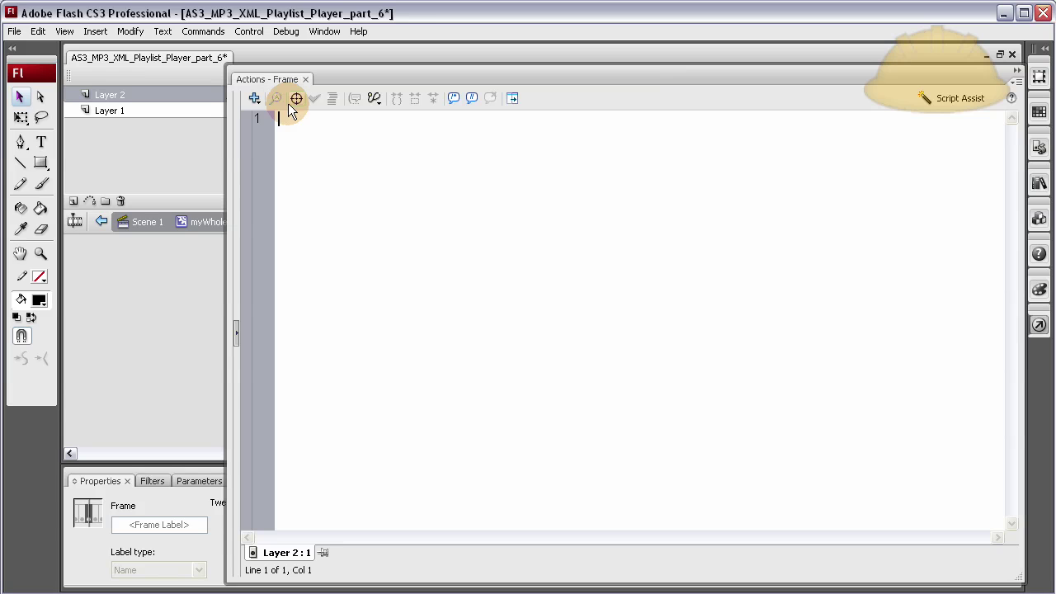
pyautogui.click(324, 33)
pyautogui.click(338, 156)
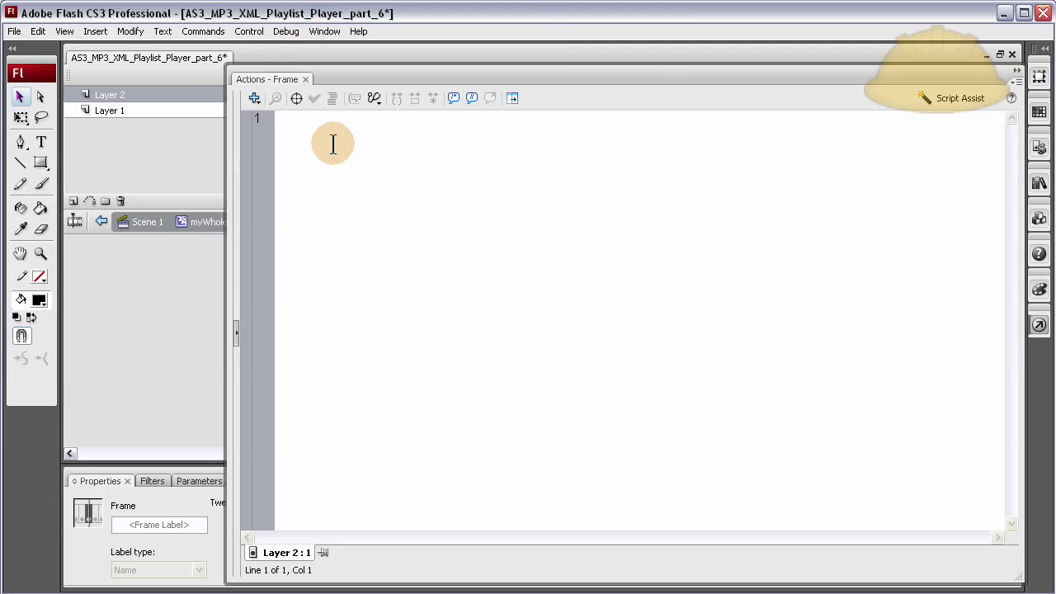
pyautogui.write('stop();')
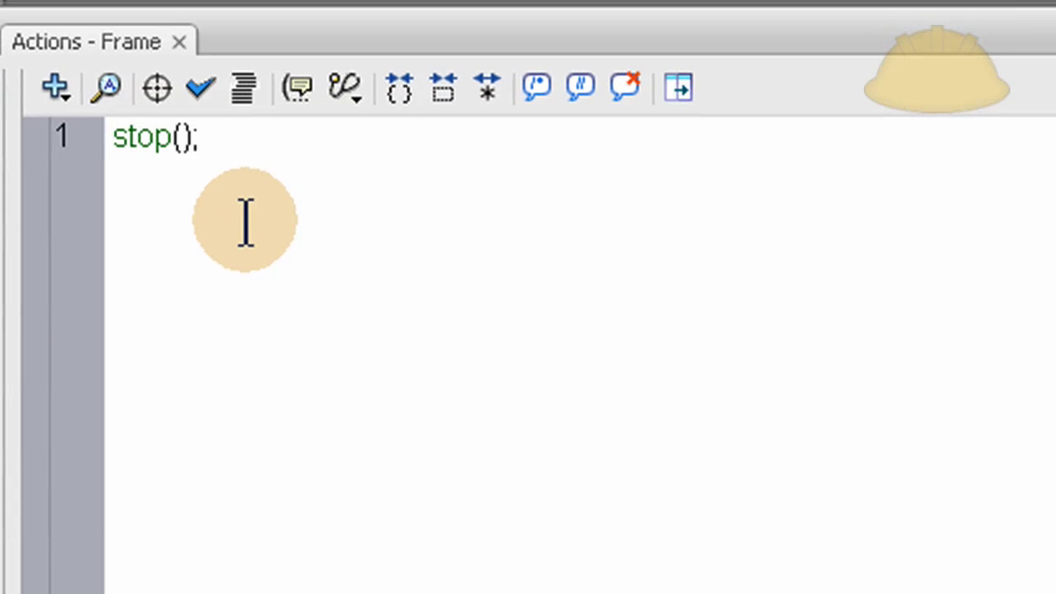
pyautogui.press('F9')
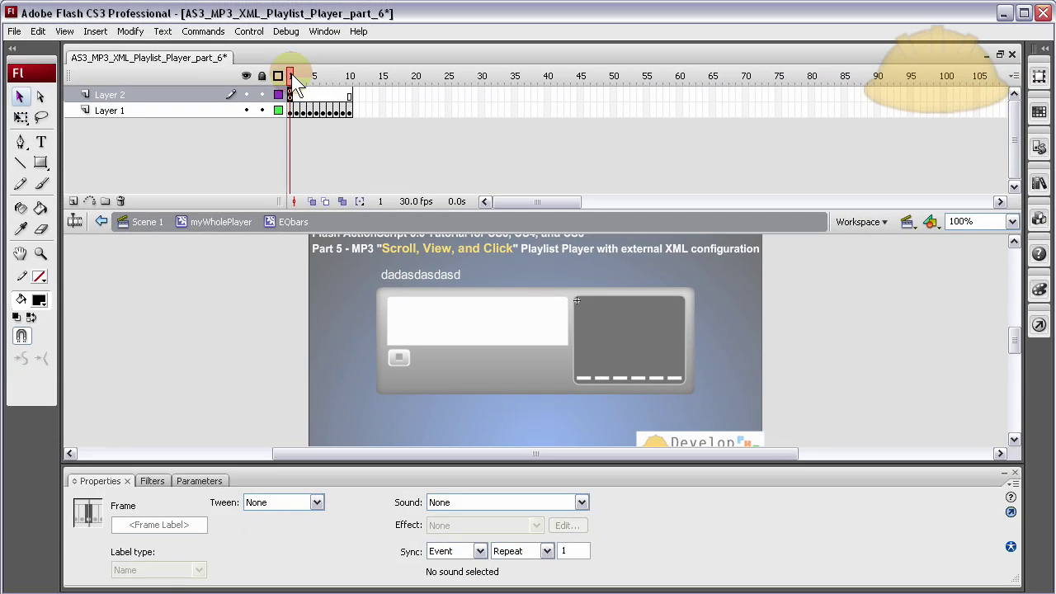
pyautogui.moveTo(292, 73)
pyautogui.mouseDown()
pyautogui.moveTo(376, 76)
pyautogui.moveTo(278, 71)
pyautogui.moveTo(366, 70)
pyautogui.moveTo(283, 59)
pyautogui.mouseUp()
pyautogui.click(232, 222)
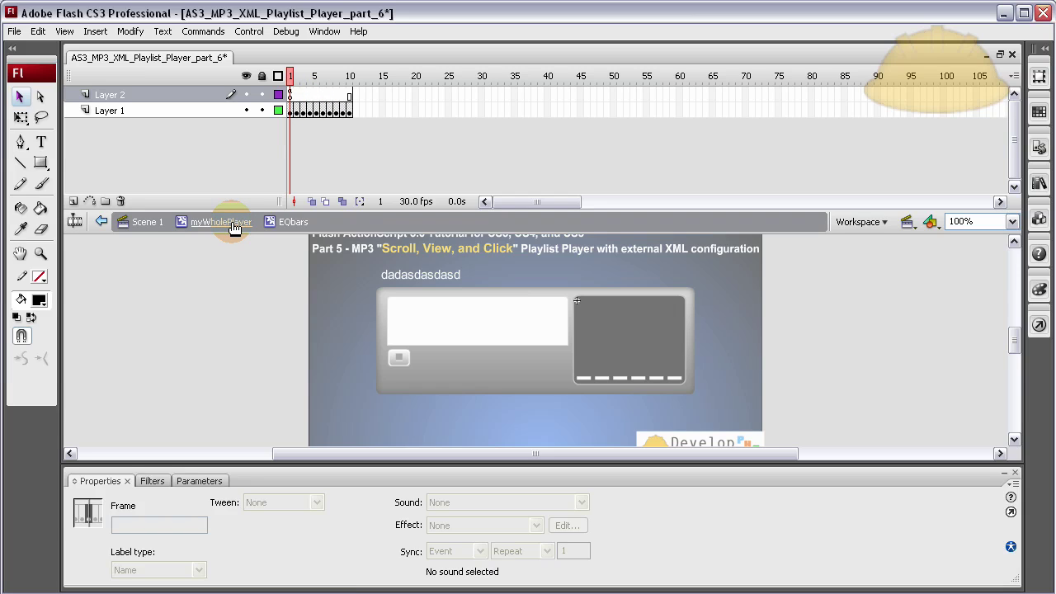
# - In myWholePlayer, drag three EQbars instances rightward along the black box's bottom edge
pyautogui.click(233, 222)
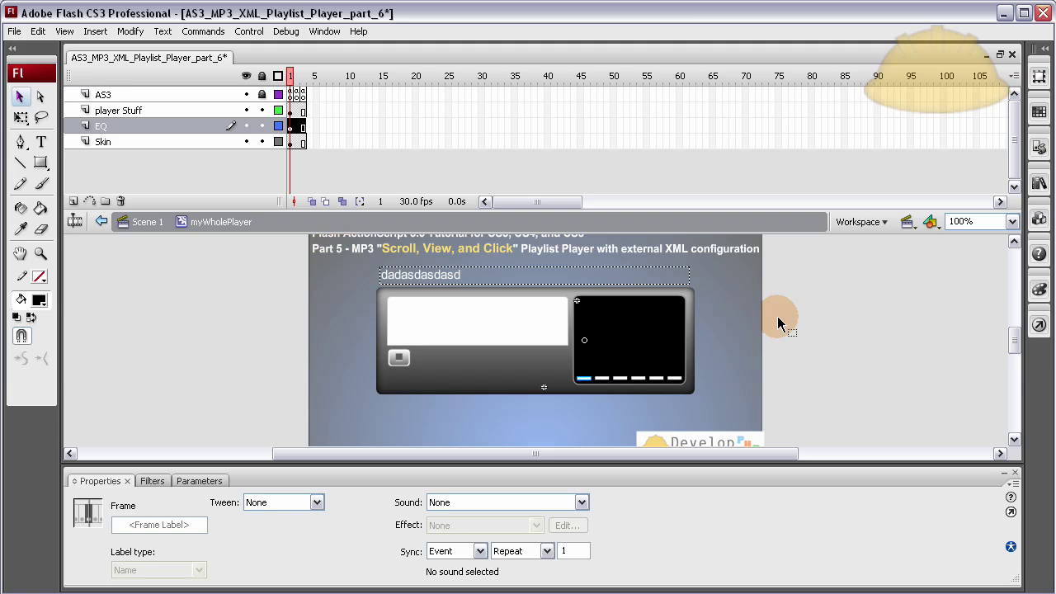
pyautogui.click(777, 316)
pyautogui.click(599, 382)
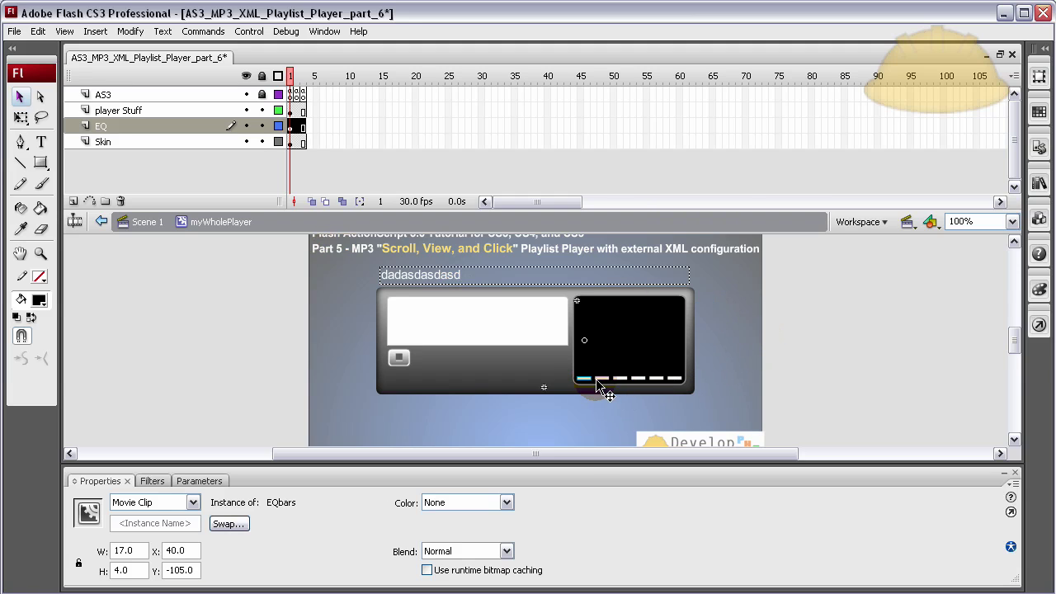
pyautogui.moveTo(599, 380); pyautogui.dragTo(671, 381)
pyautogui.moveTo(592, 381); pyautogui.dragTo(674, 379)
pyautogui.moveTo(582, 378); pyautogui.dragTo(671, 379)
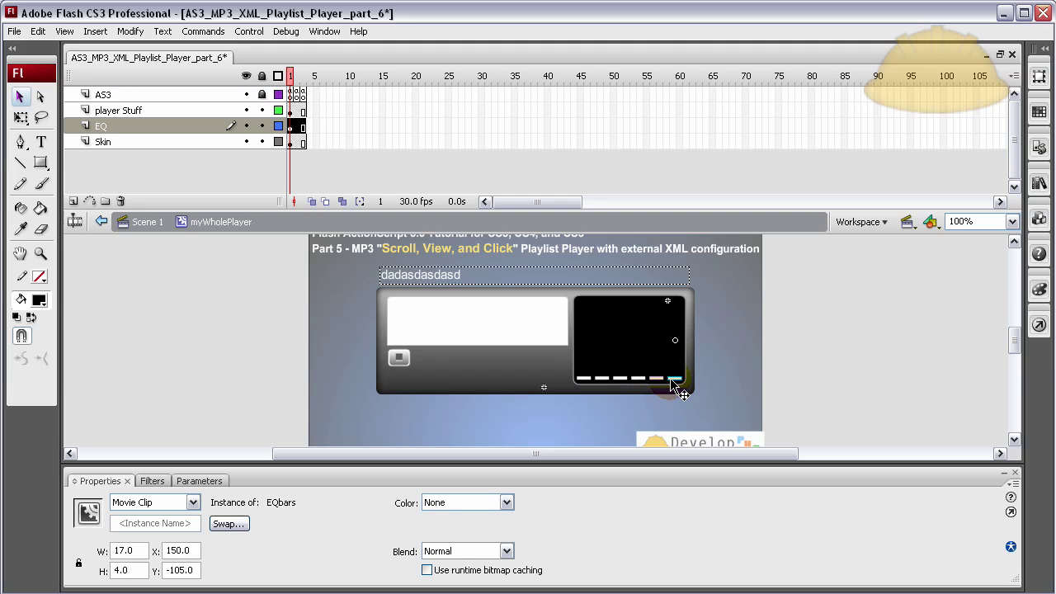
pyautogui.click(727, 381)
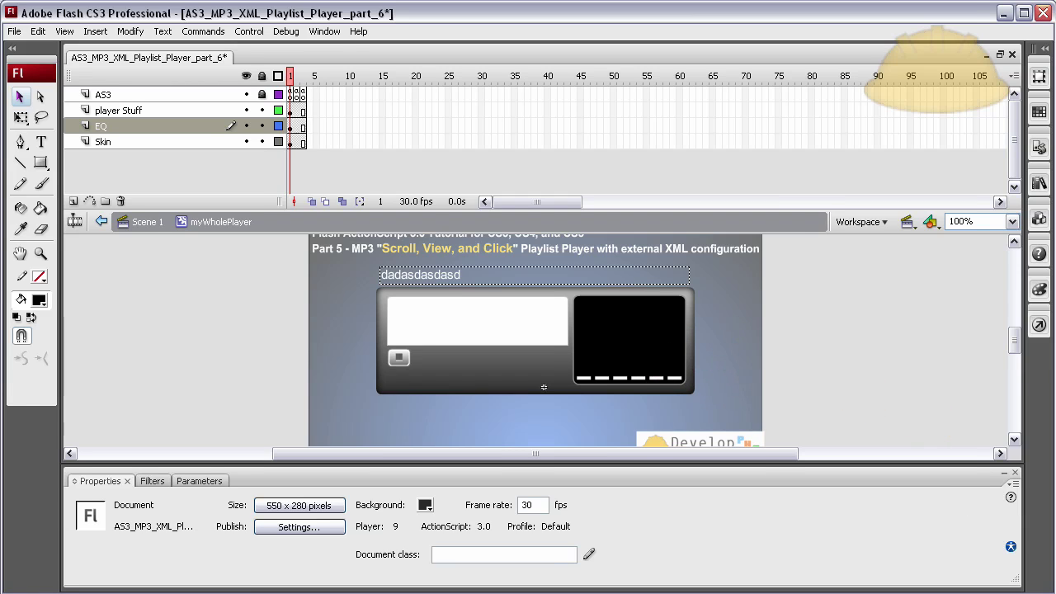
# - Shift-select the first four EQ bars from left to right
pyautogui.click(588, 376)
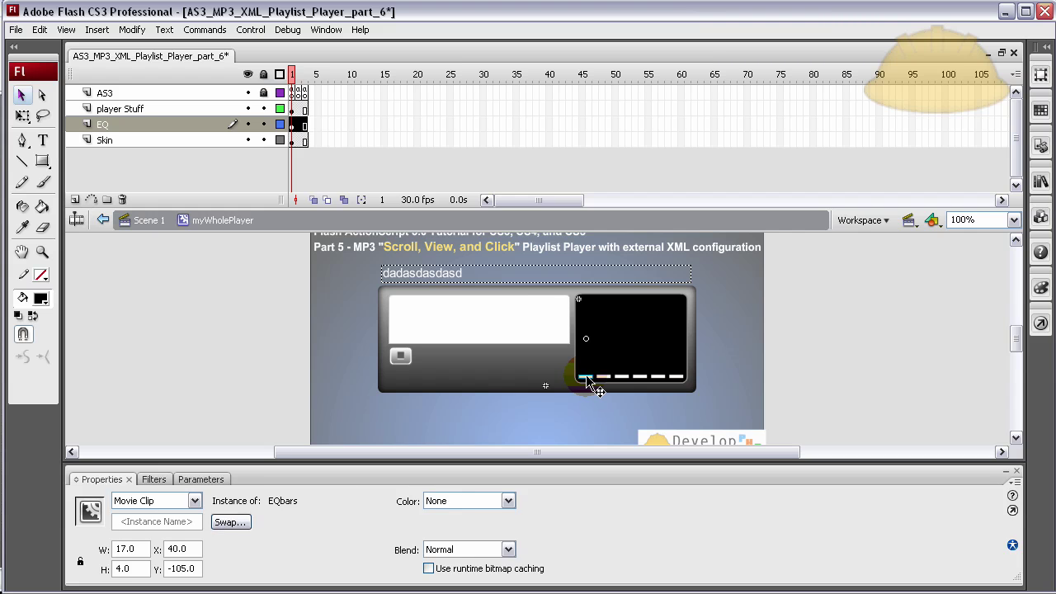
pyautogui.keyDown('shift'); pyautogui.click(608, 377); pyautogui.keyUp('shift')
pyautogui.keyDown('shift'); pyautogui.click(621, 376); pyautogui.keyUp('shift')
pyautogui.keyDown('shift'); pyautogui.click(640, 377); pyautogui.keyUp('shift')
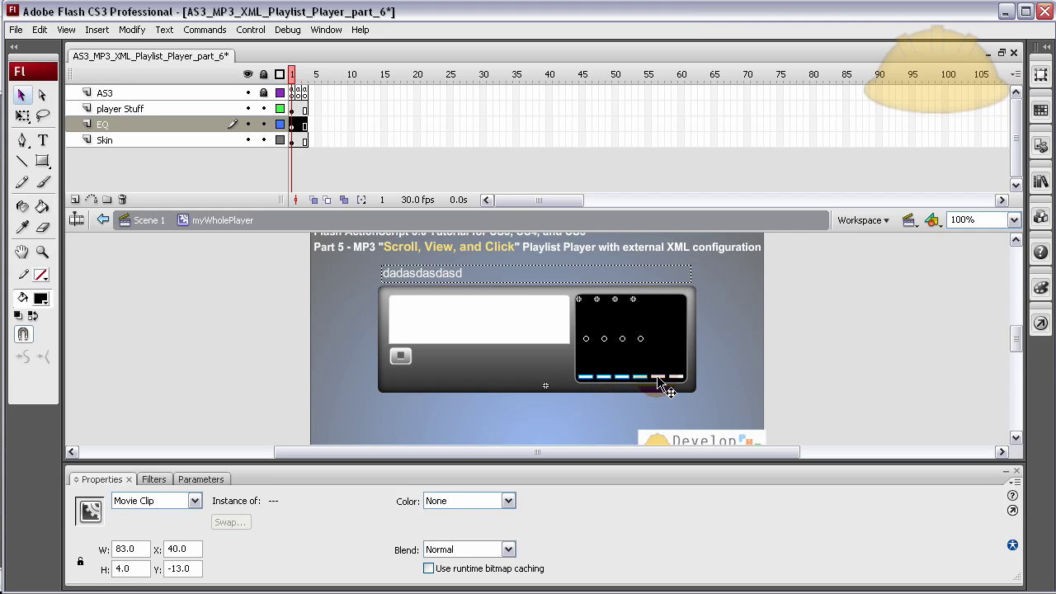
# - Add the last two bars to the selection and apply a white Glow filter
pyautogui.keyDown('shift'); pyautogui.click(657, 376); pyautogui.keyUp('shift')
pyautogui.keyDown('shift'); pyautogui.click(673, 376); pyautogui.keyUp('shift')
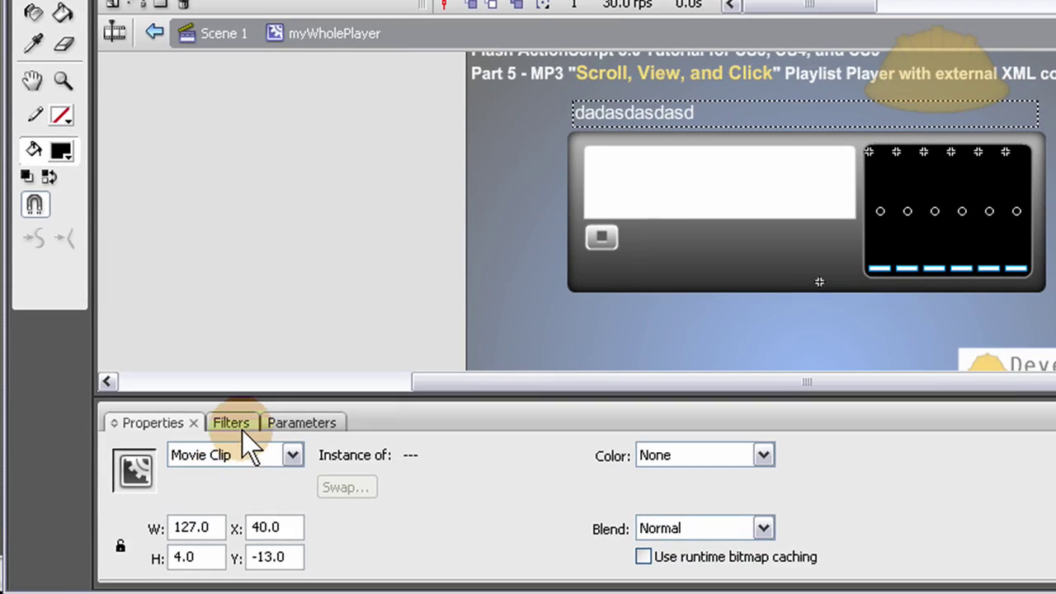
pyautogui.click(161, 480)
pyautogui.click(119, 446)
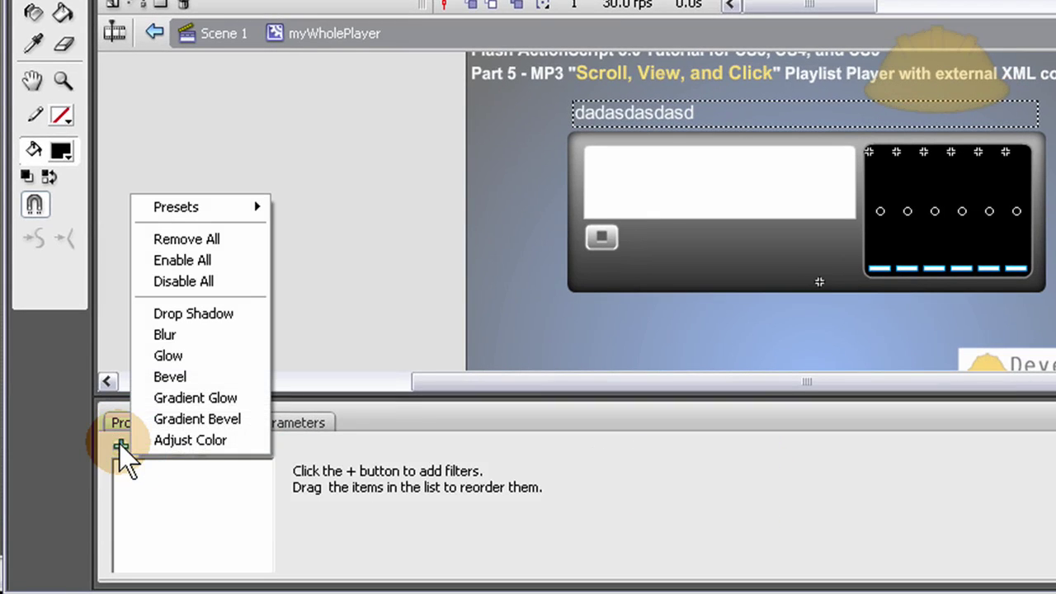
pyautogui.click(191, 358)
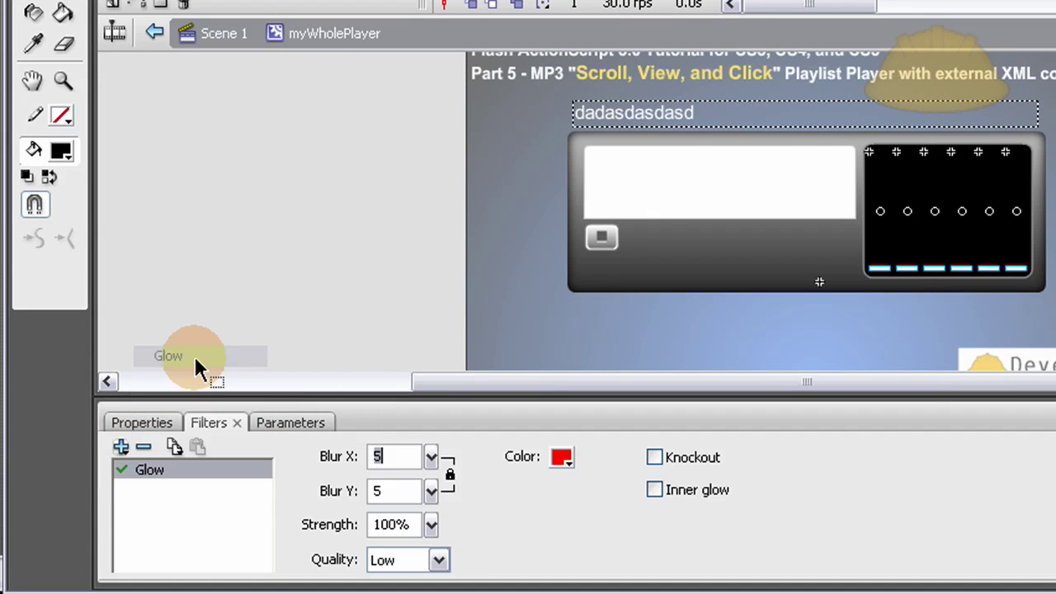
pyautogui.click(559, 456)
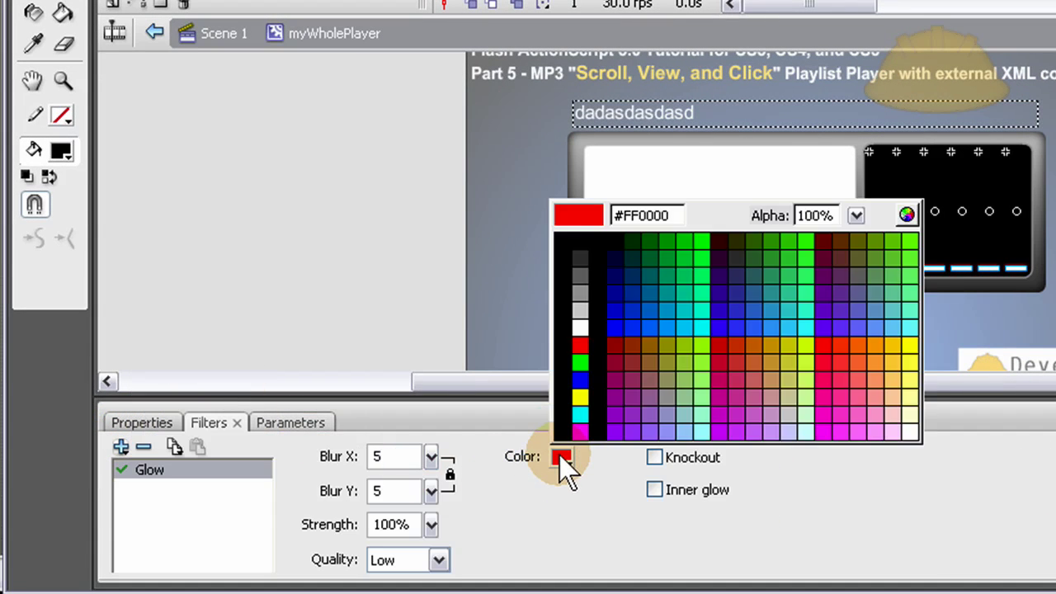
pyautogui.click(577, 333)
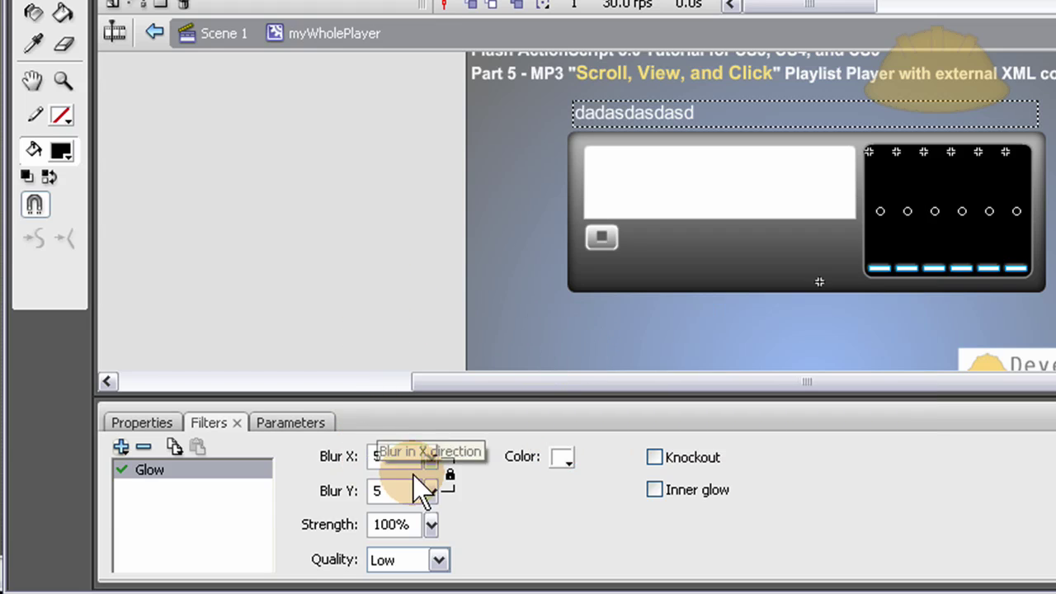
# - Set the Glow quality to Medium and deselect the bars
pyautogui.click(438, 560)
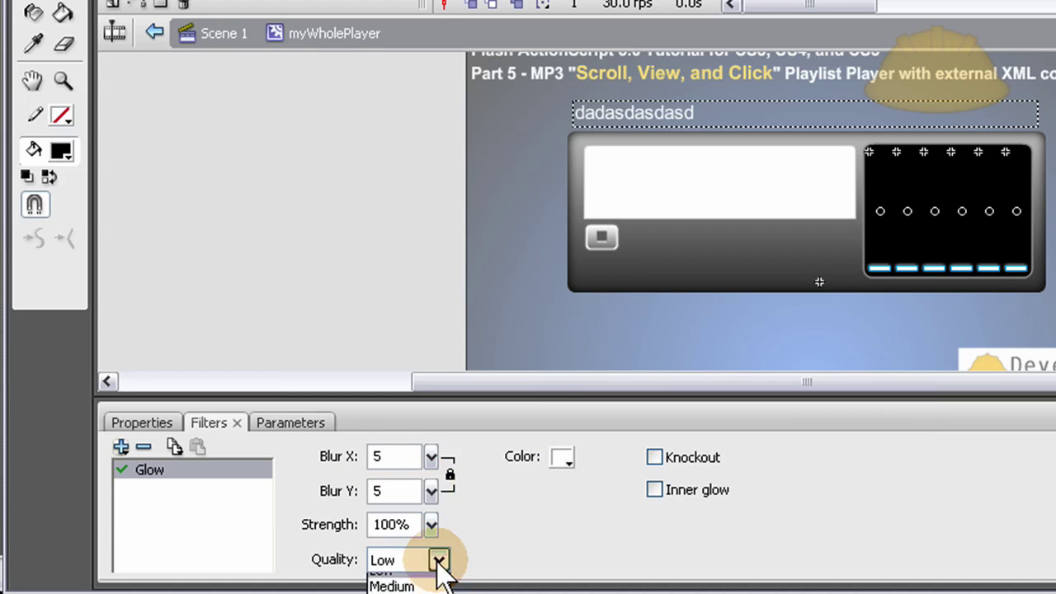
pyautogui.click(420, 589)
pyautogui.click(437, 559)
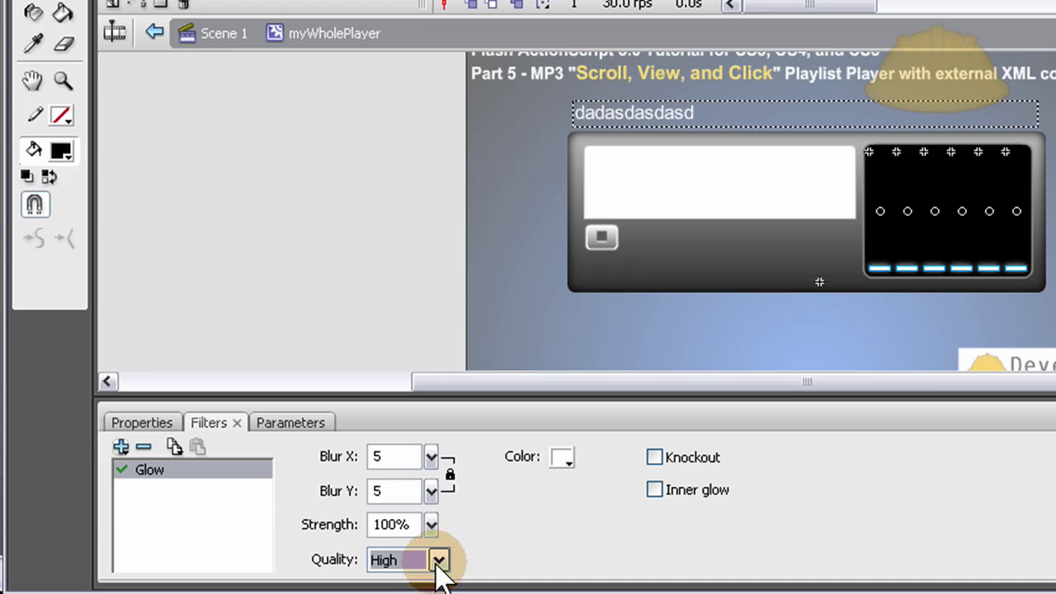
pyautogui.click(422, 588)
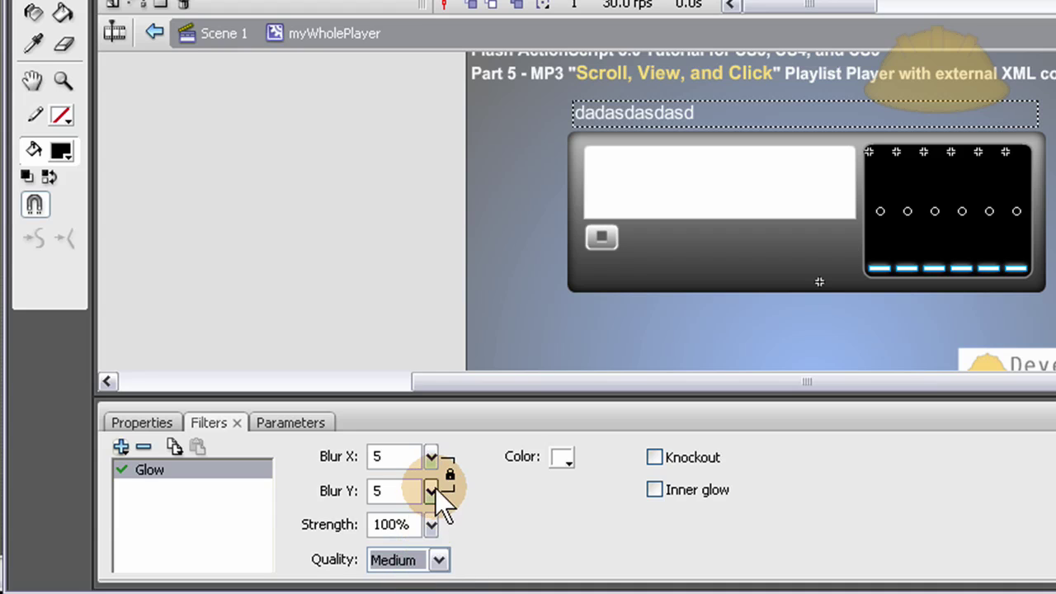
pyautogui.click(401, 294)
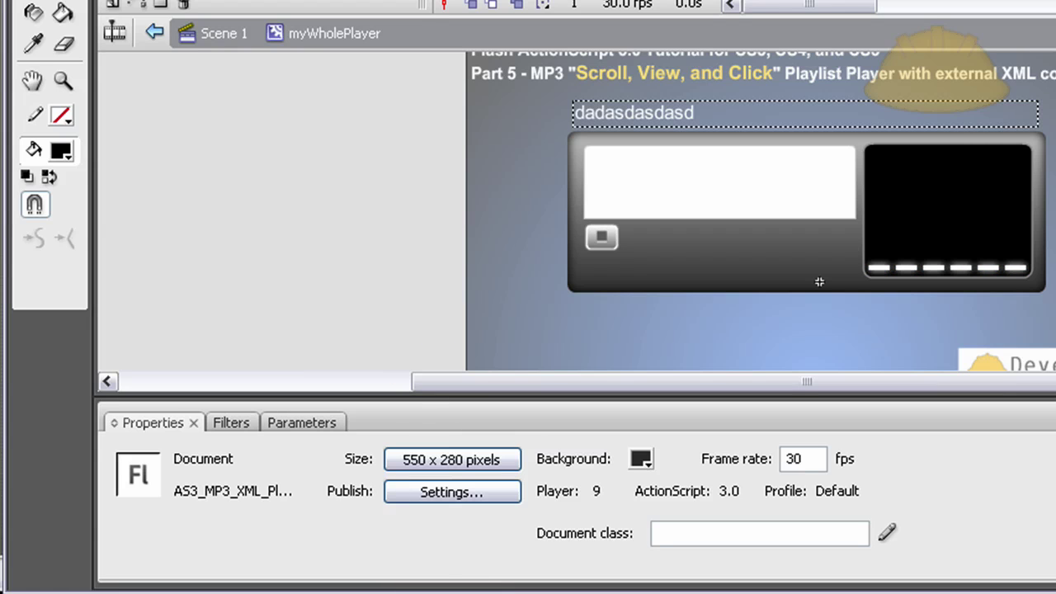
# - Name the leftmost bar eqBarLeft1 and paste the eqBarLeft name onto the third and fifth bars
pyautogui.click(885, 270)
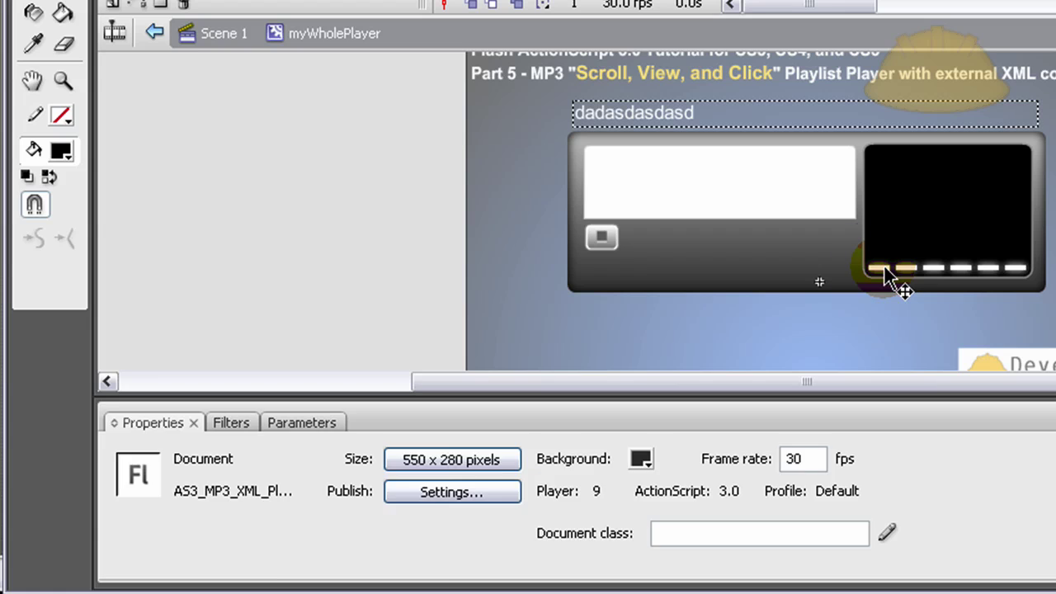
pyautogui.click(148, 424)
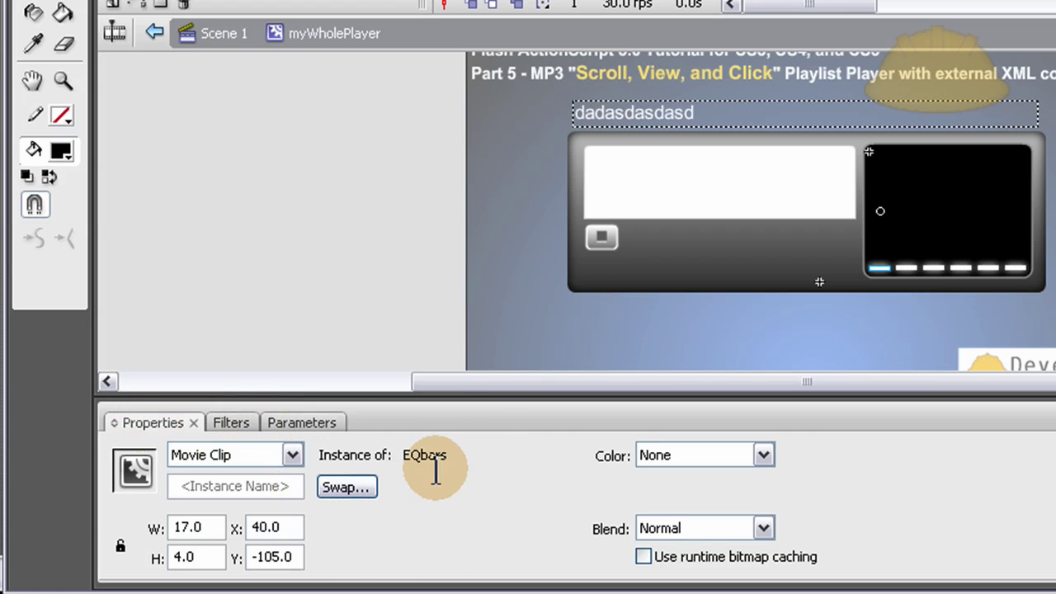
pyautogui.click(247, 486)
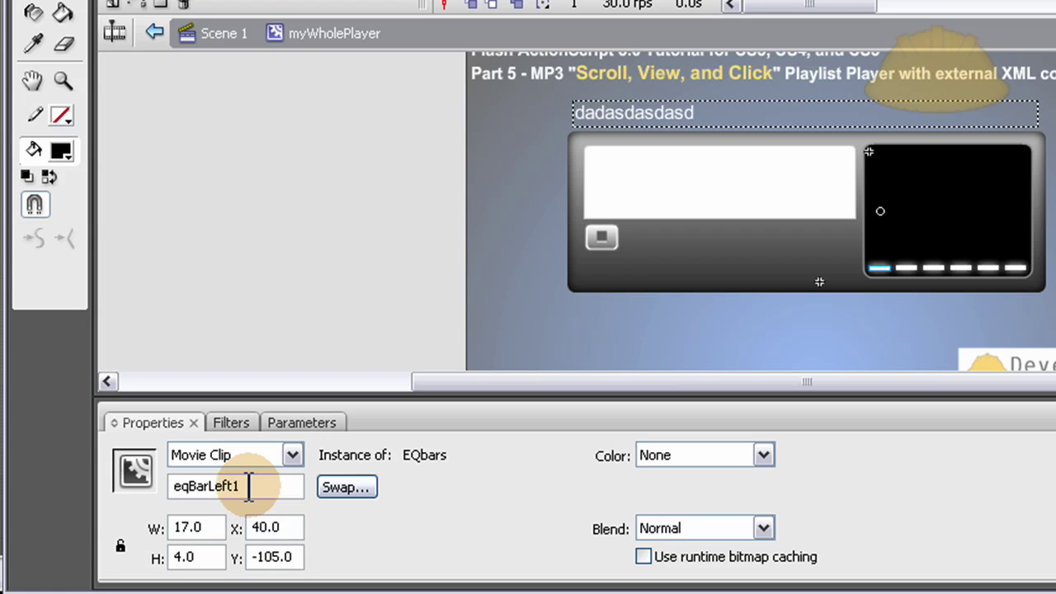
pyautogui.moveTo(264, 490); pyautogui.dragTo(52, 486)
pyautogui.hotkey('ctrl', 'c')
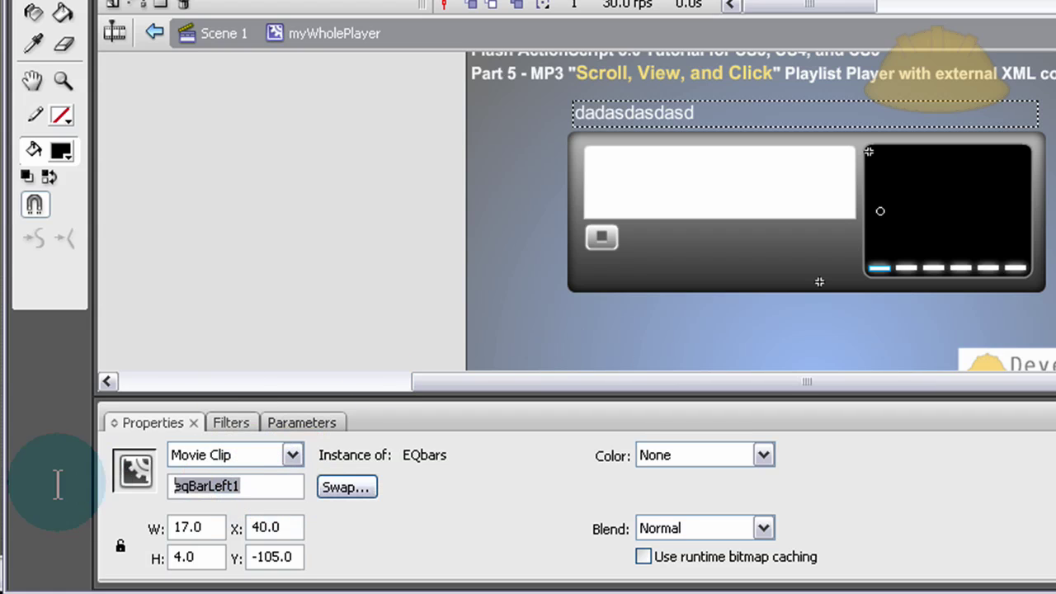
pyautogui.click(937, 270)
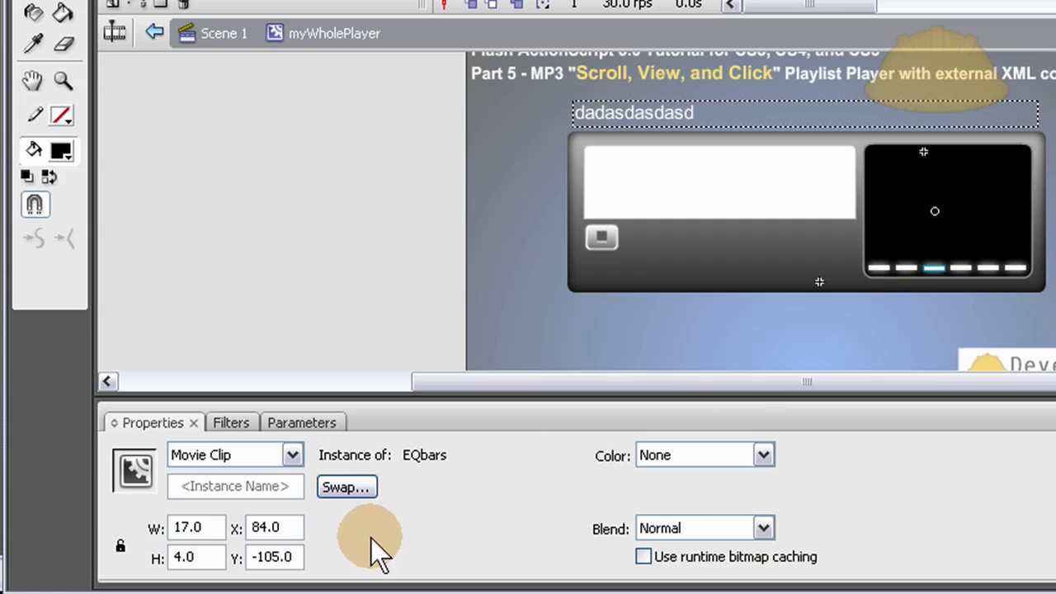
pyautogui.click(257, 487)
pyautogui.hotkey('ctrl', 'v')
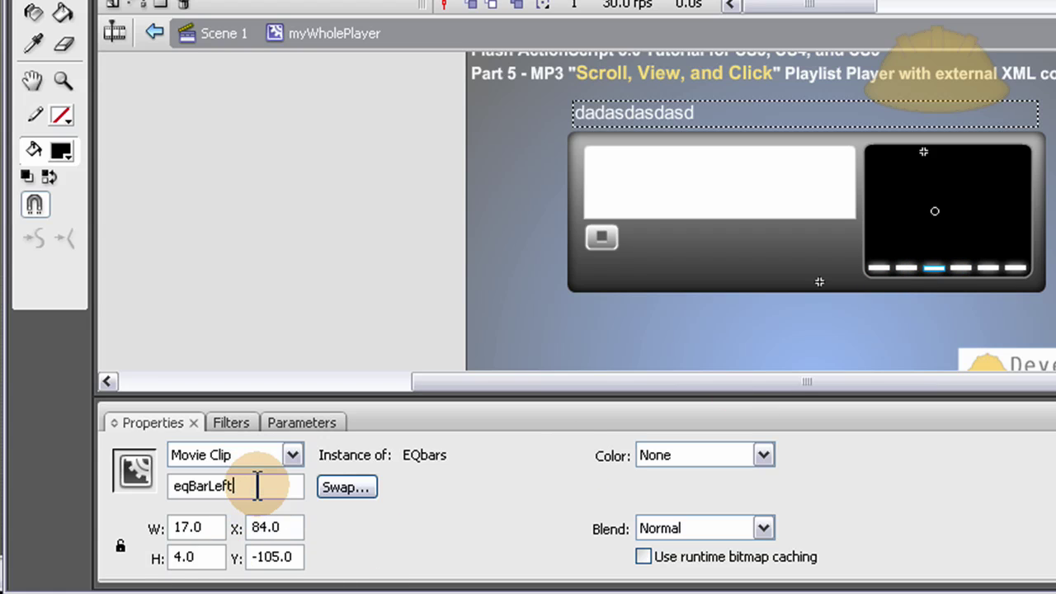
pyautogui.click(998, 270)
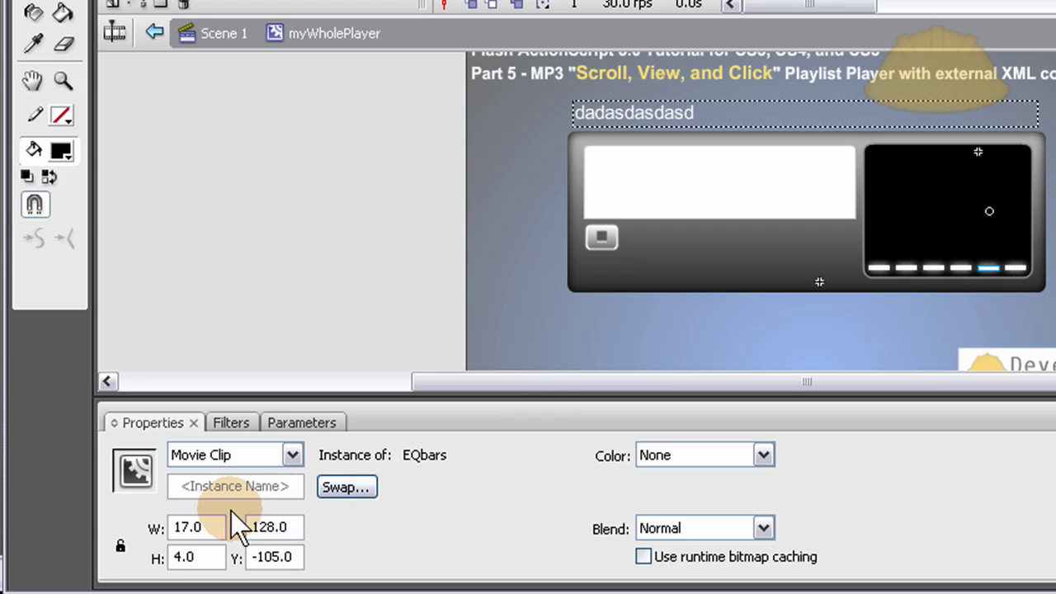
pyautogui.click(238, 486)
pyautogui.hotkey('ctrl', 'v')
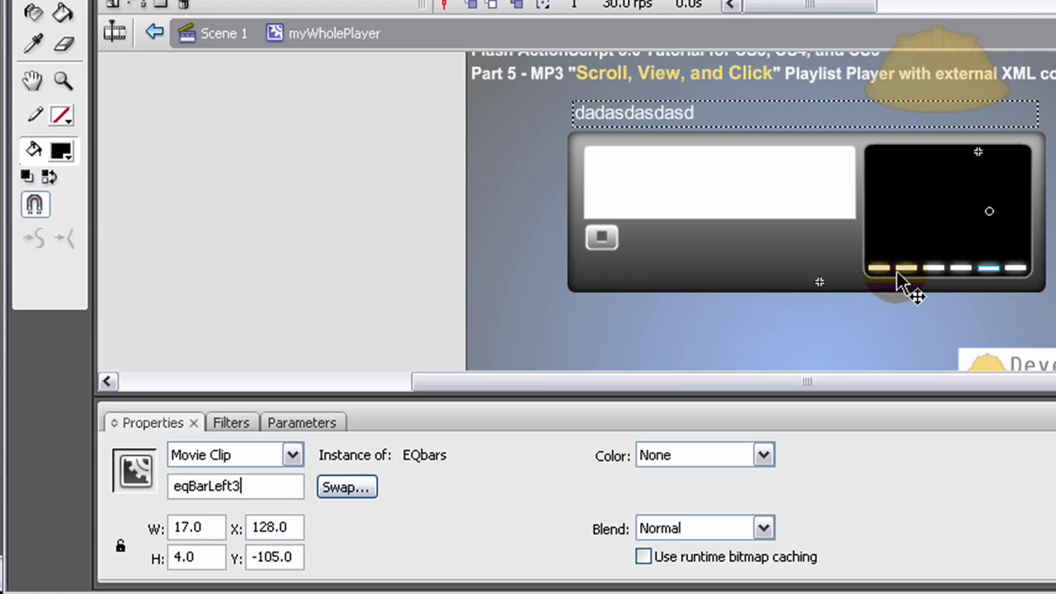
# - Name the second bar eqBarRight1 and copy that name
pyautogui.click(898, 271)
pyautogui.click(271, 486)
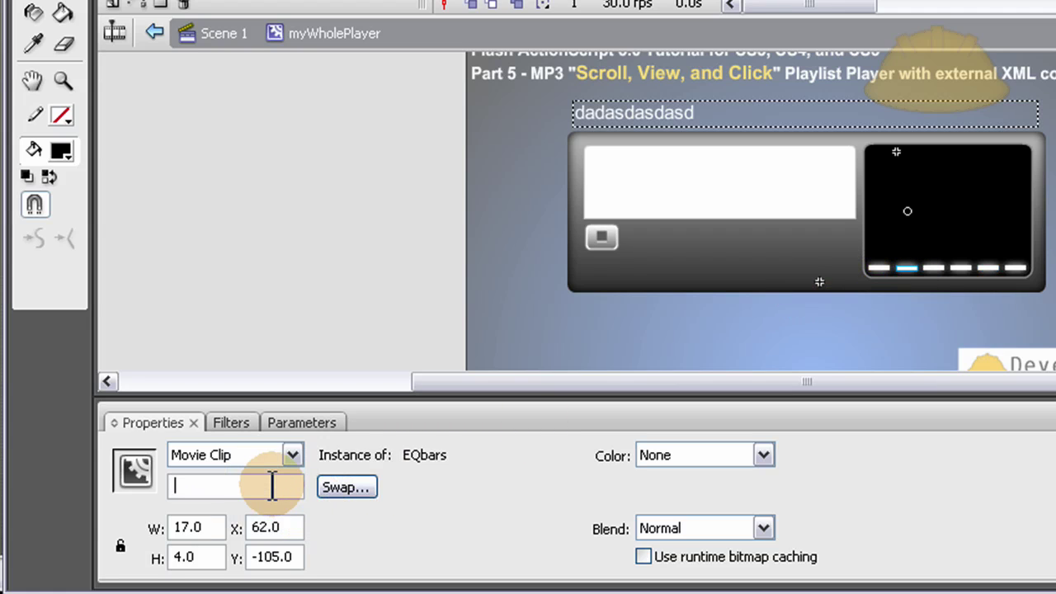
pyautogui.hotkey('ctrl', 'v')
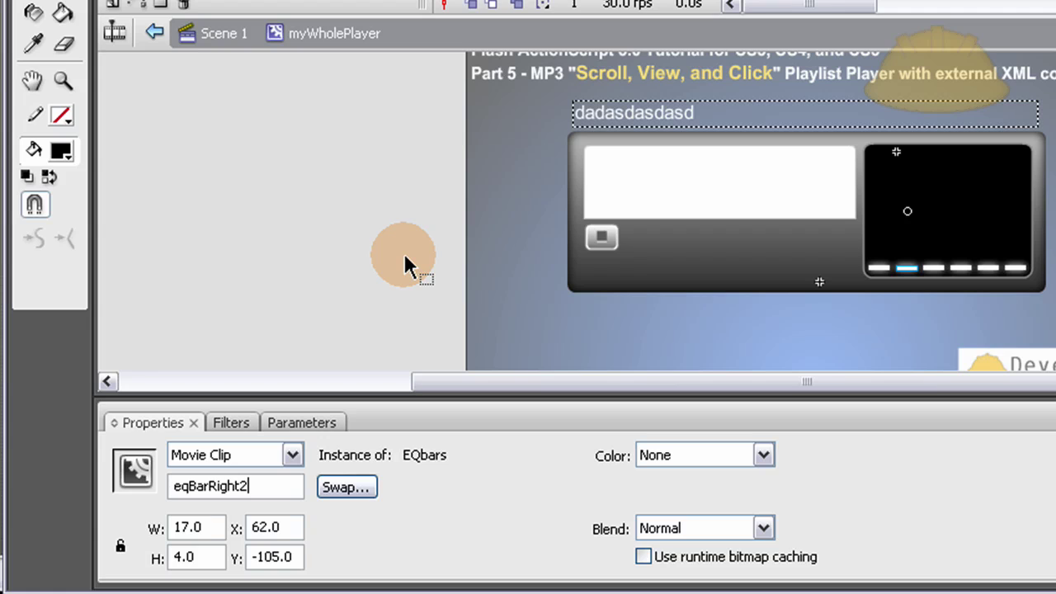
pyautogui.moveTo(266, 486); pyautogui.dragTo(115, 462)
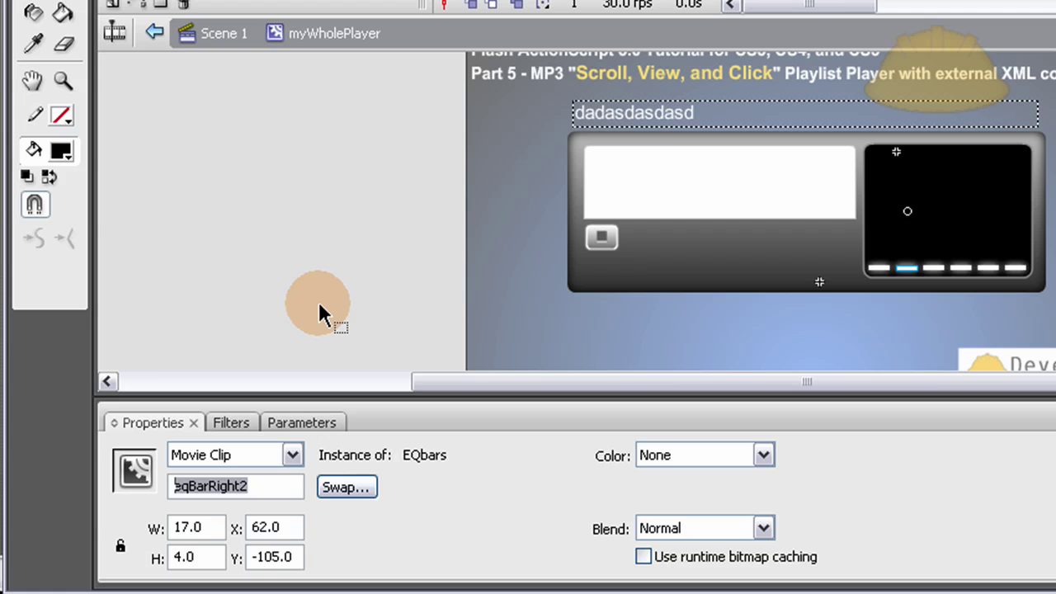
pyautogui.press('Return')
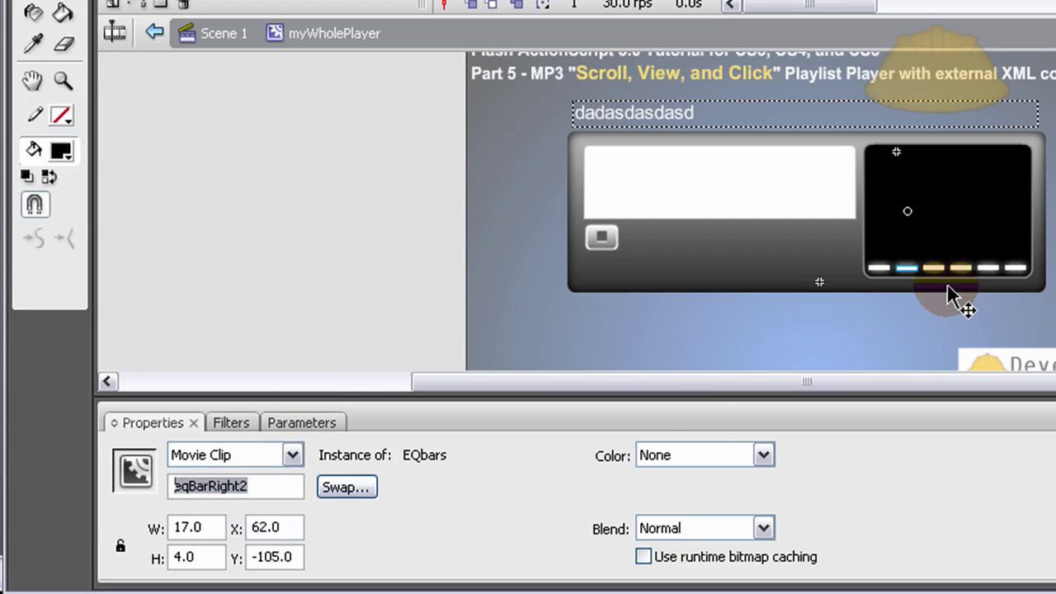
pyautogui.click(271, 486)
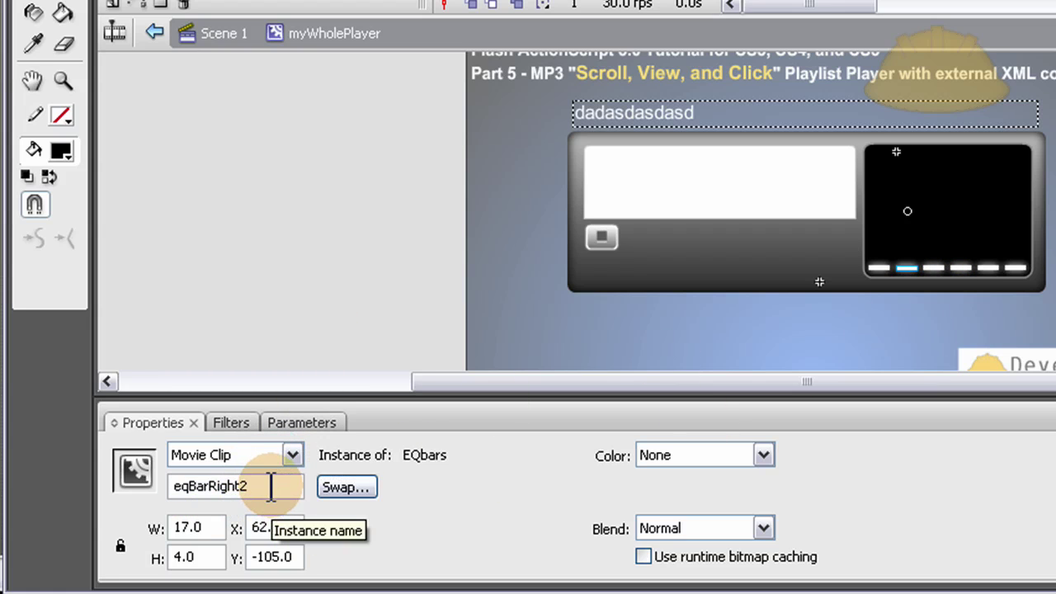
pyautogui.press('BackSpace')
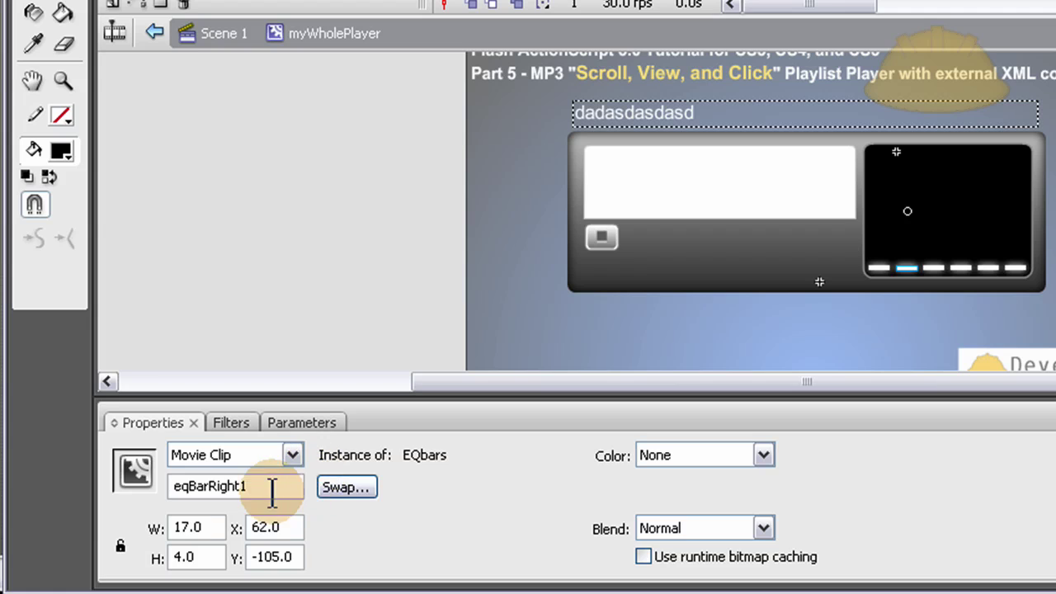
pyautogui.press('Return')
pyautogui.hotkey('ctrl', 'c')
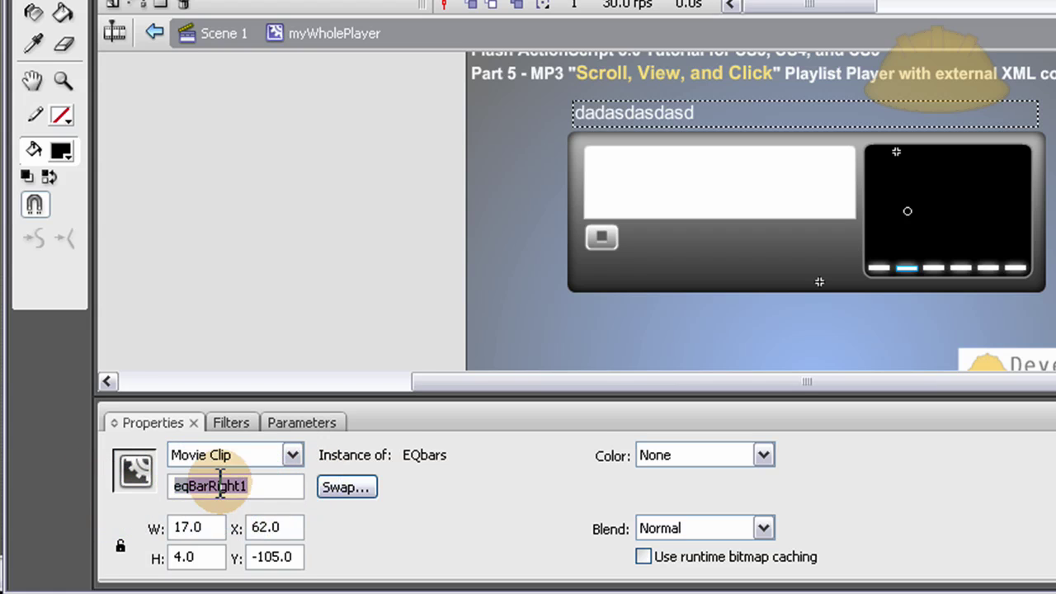
# - Name the fourth and sixth bars eqBarRight2 and eqBarRight3 from the copied name
pyautogui.click(961, 269)
pyautogui.click(245, 488)
pyautogui.hotkey('ctrl', 'v')
pyautogui.press('BackSpace')
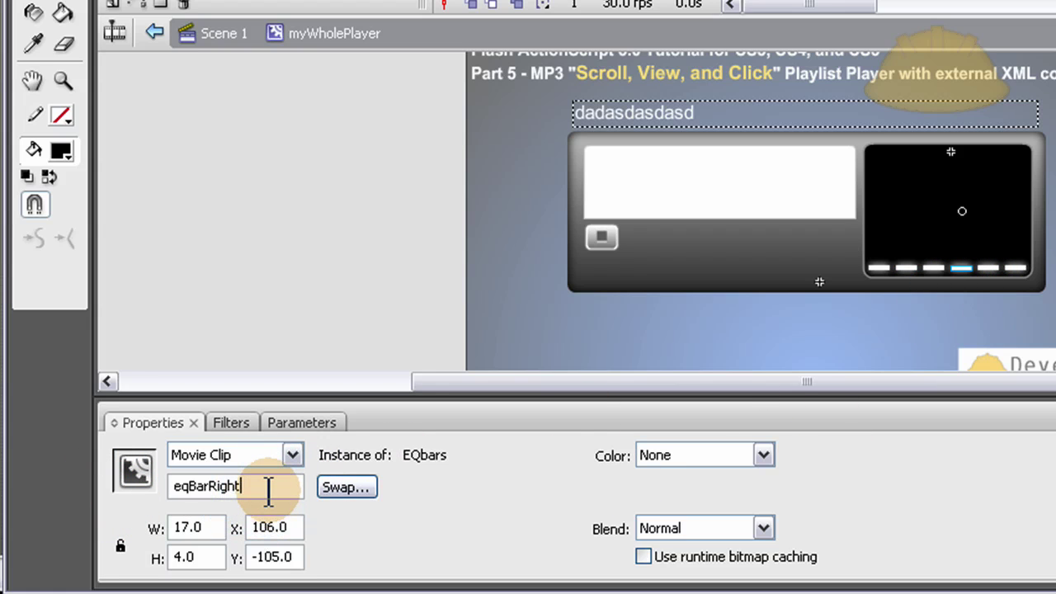
pyautogui.write('2')
pyautogui.click(1016, 268)
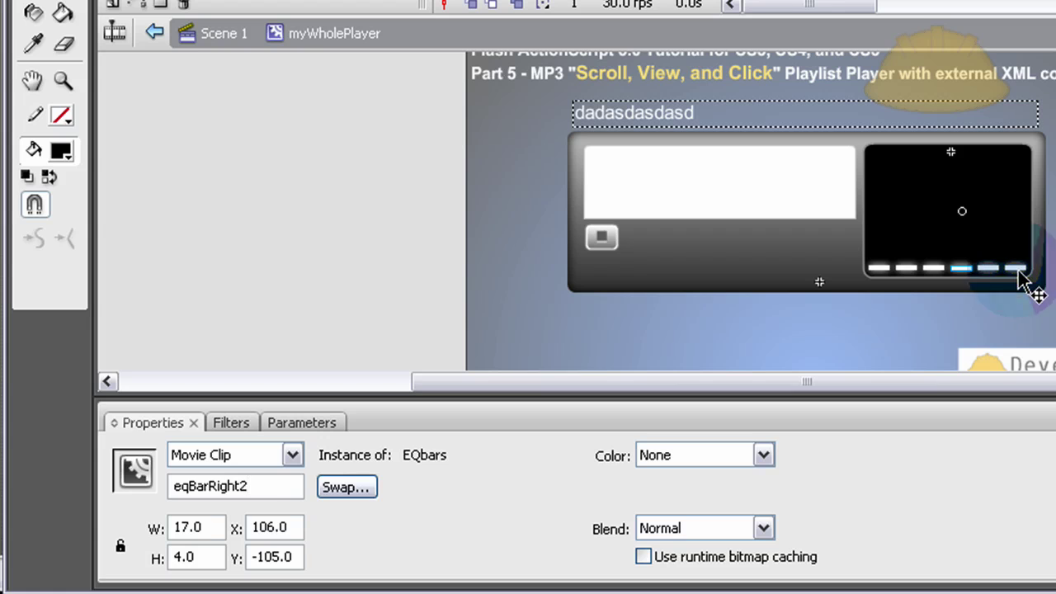
pyautogui.click(271, 486)
pyautogui.hotkey('ctrl', 'v')
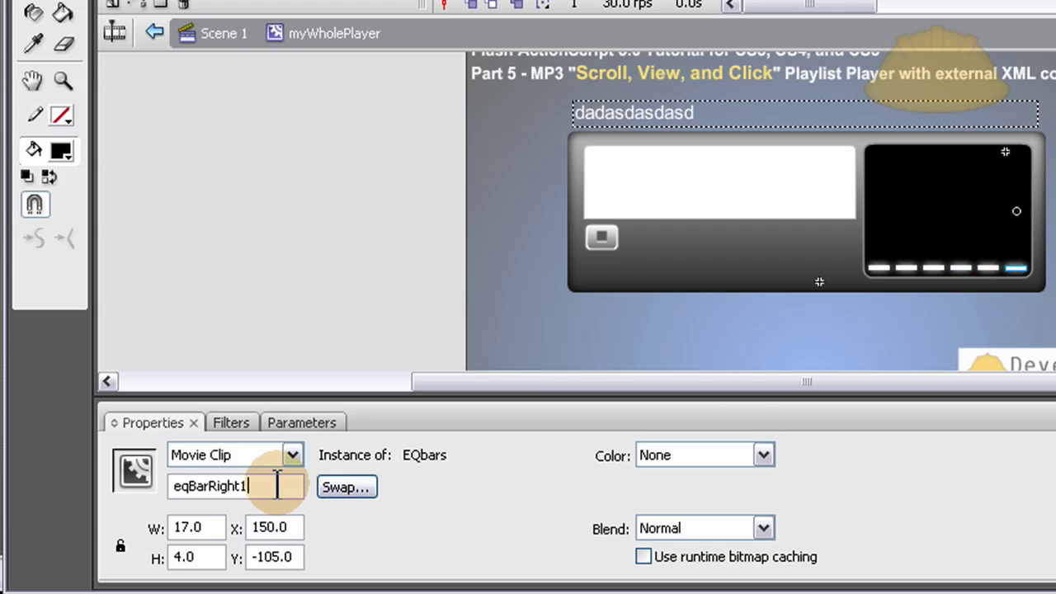
pyautogui.press('BackSpace')
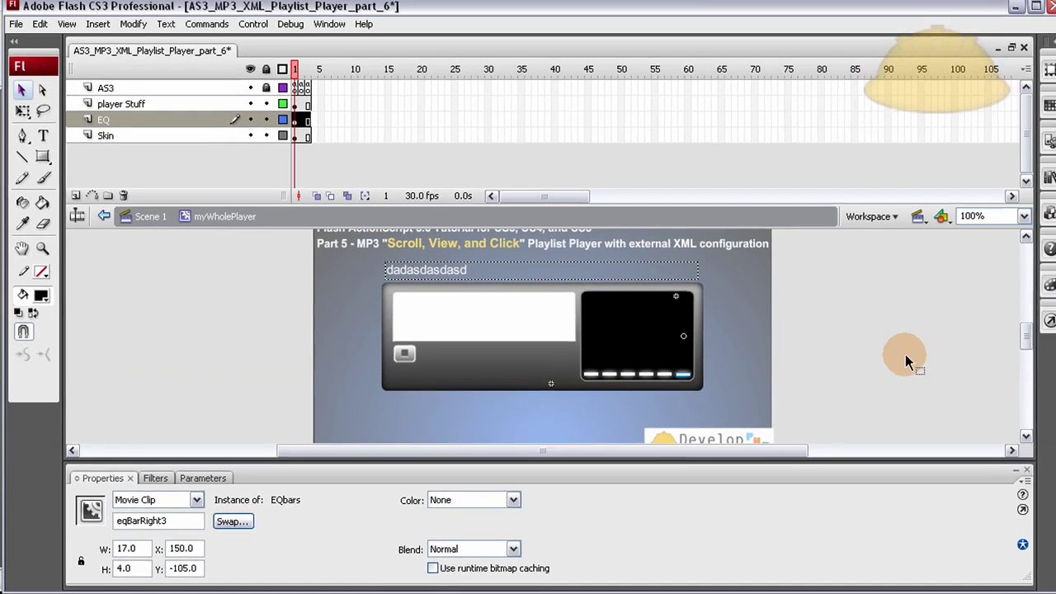
pyautogui.click(905, 354)
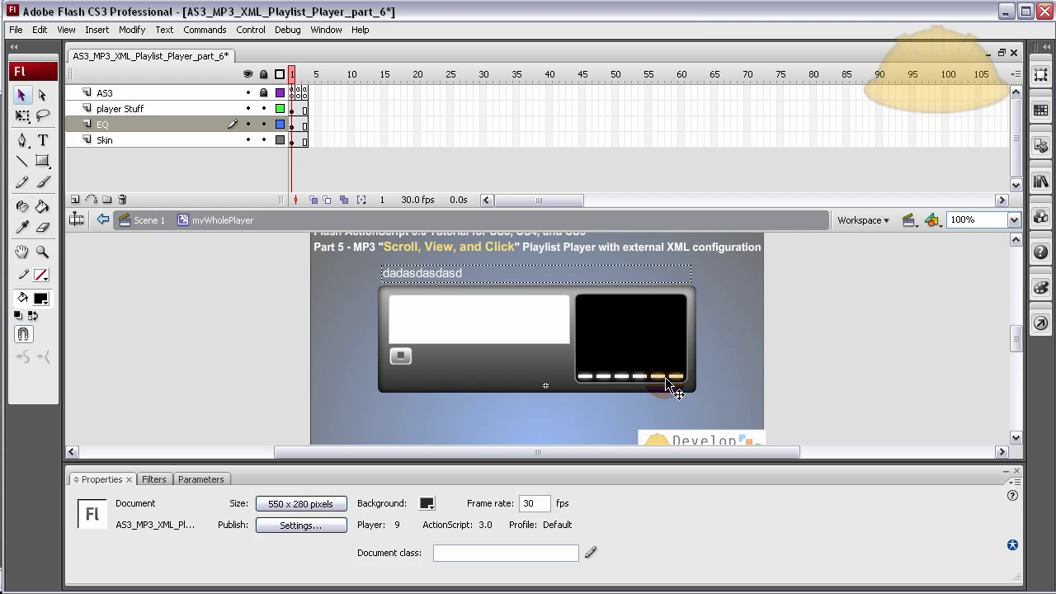
# - Paste the onEnterFrame EQ bars code after line 52 of the AS3 frame script
pyautogui.click(304, 94)
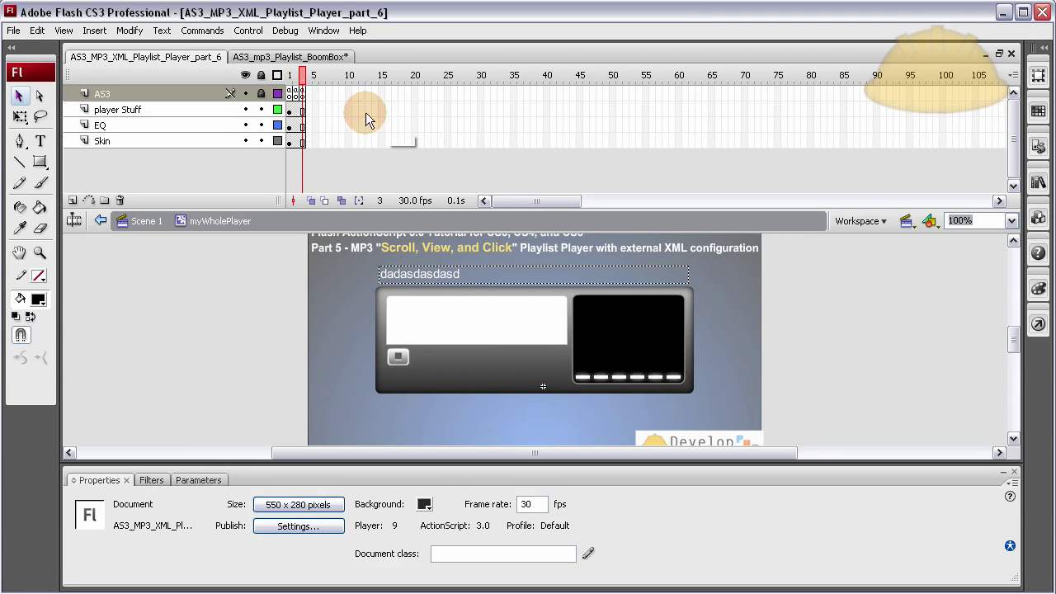
pyautogui.click(303, 94)
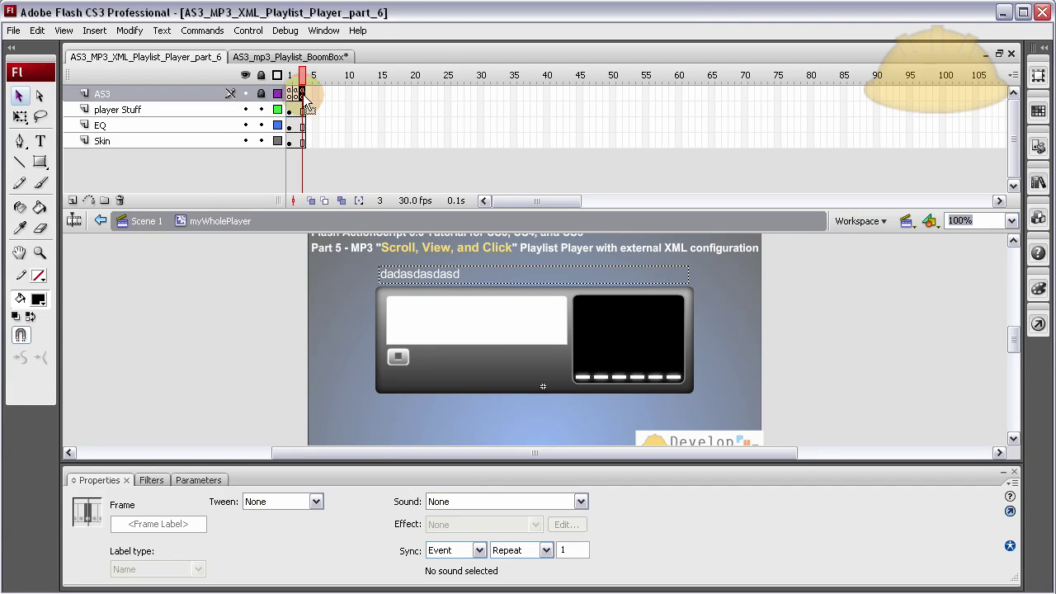
pyautogui.click(299, 94)
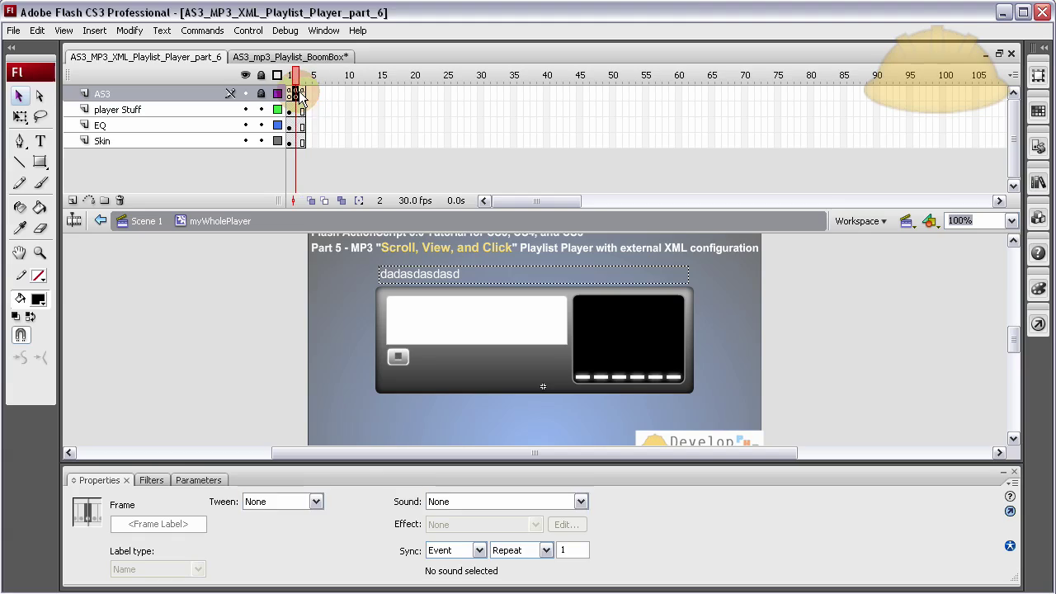
pyautogui.press('F9')
pyautogui.scroll(-1, 636, 403)
pyautogui.moveTo(577, 523); pyautogui.dragTo(595, 504)
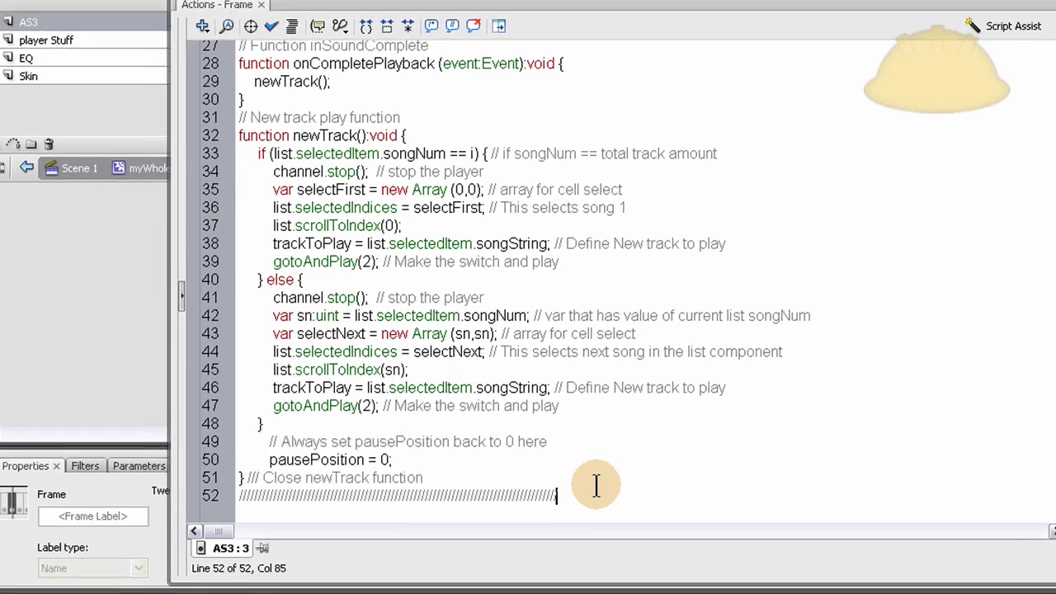
pyautogui.click(591, 483)
pyautogui.press('Return')
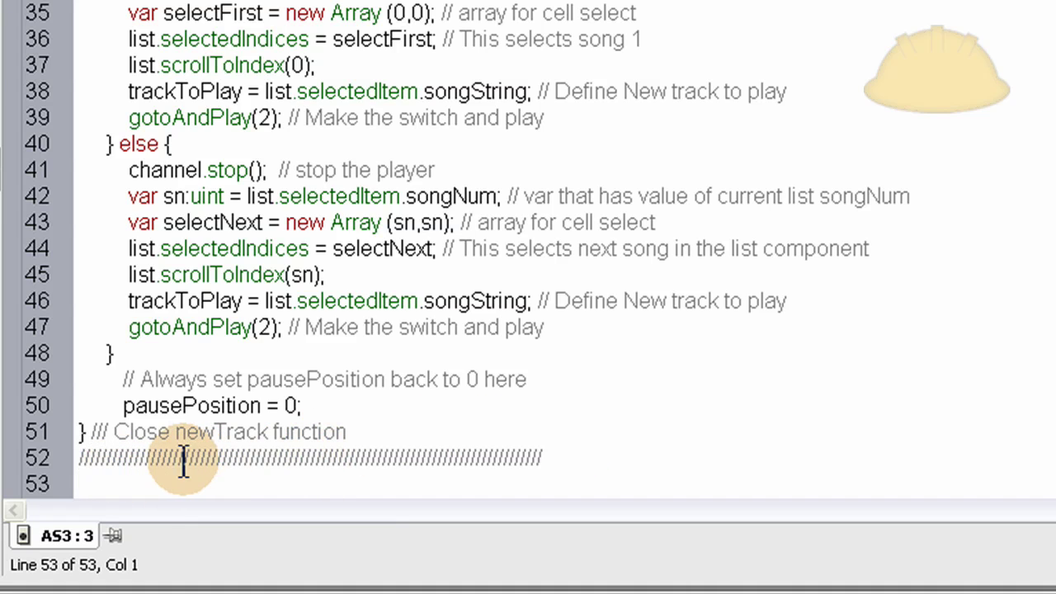
pyautogui.hotkey('ctrl', 'v')
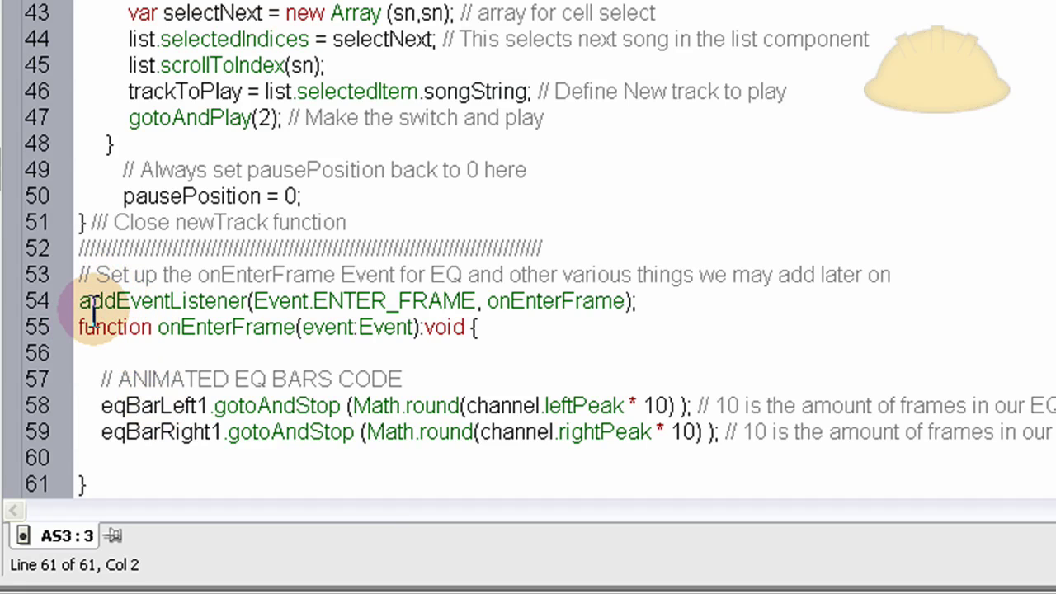
# - Review the ENTER_FRAME listener on line 54, then close the Actions panel
pyautogui.click(145, 355)
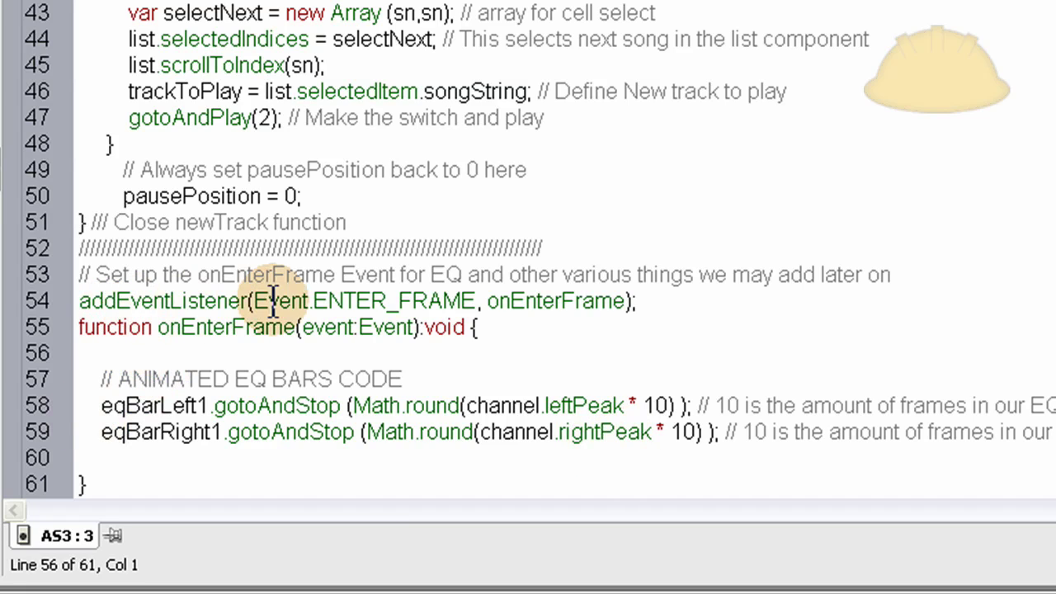
pyautogui.doubleClick(339, 301)
pyautogui.click(550, 323)
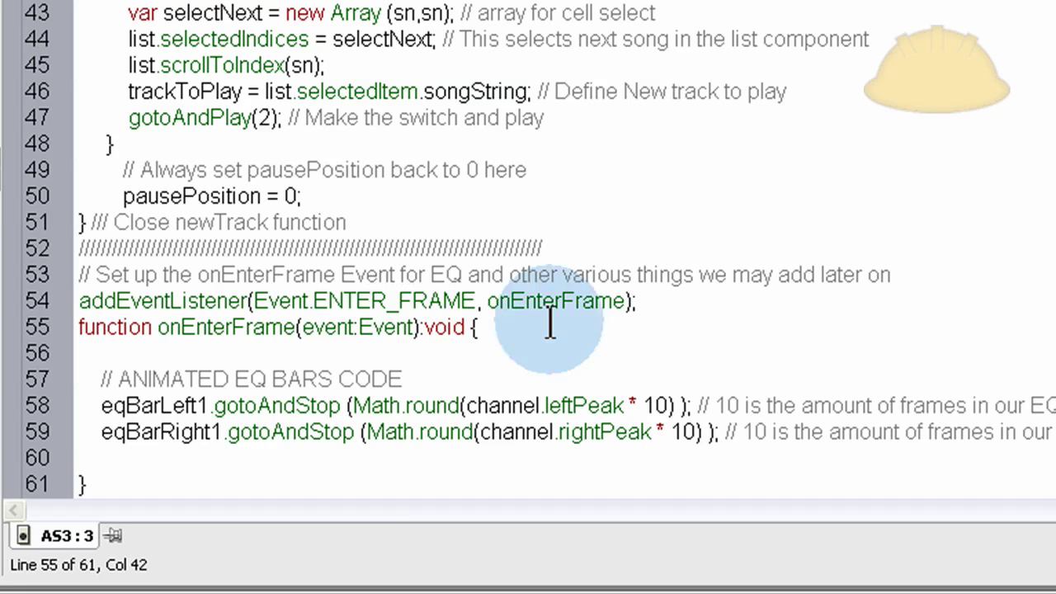
pyautogui.click(395, 301)
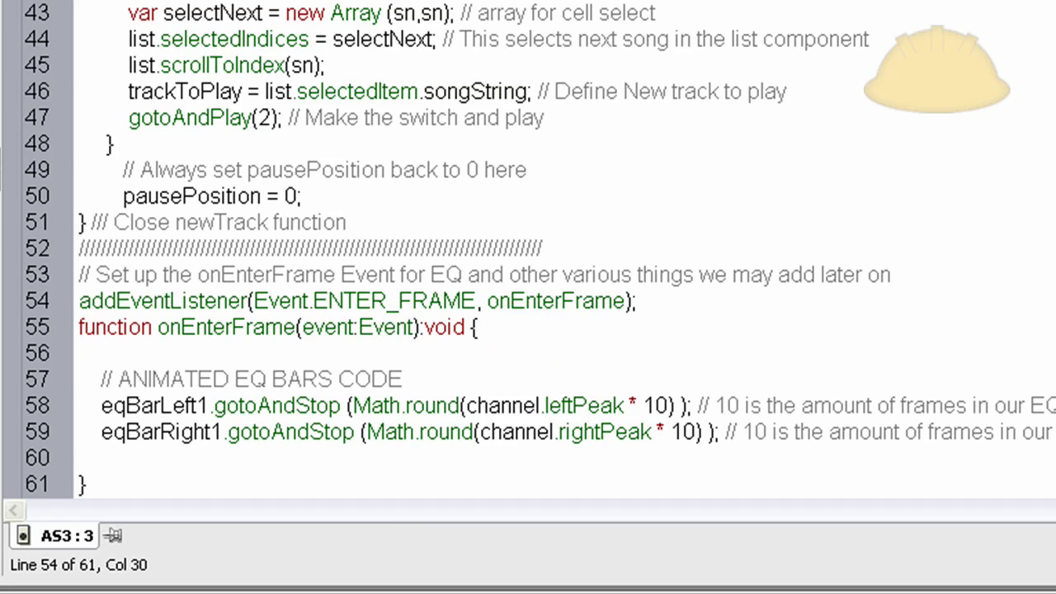
pyautogui.press('F9')
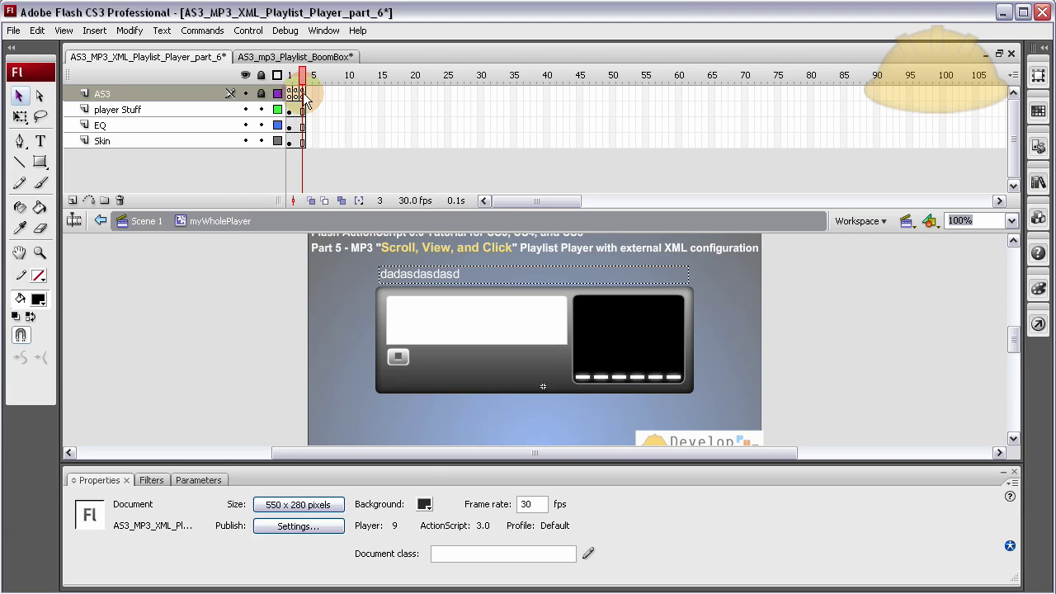
# - Review the AS3 frame script's onEnterFrame and ENTER_FRAME code and EQ bar lines 58–59
pyautogui.click(304, 96)
pyautogui.press('F9')
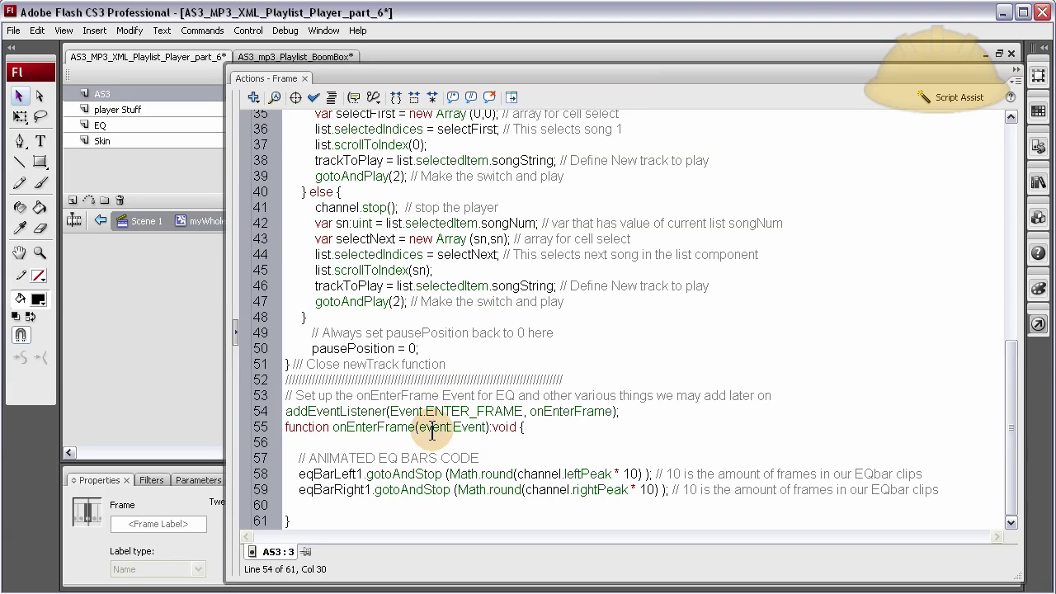
pyautogui.click(513, 448)
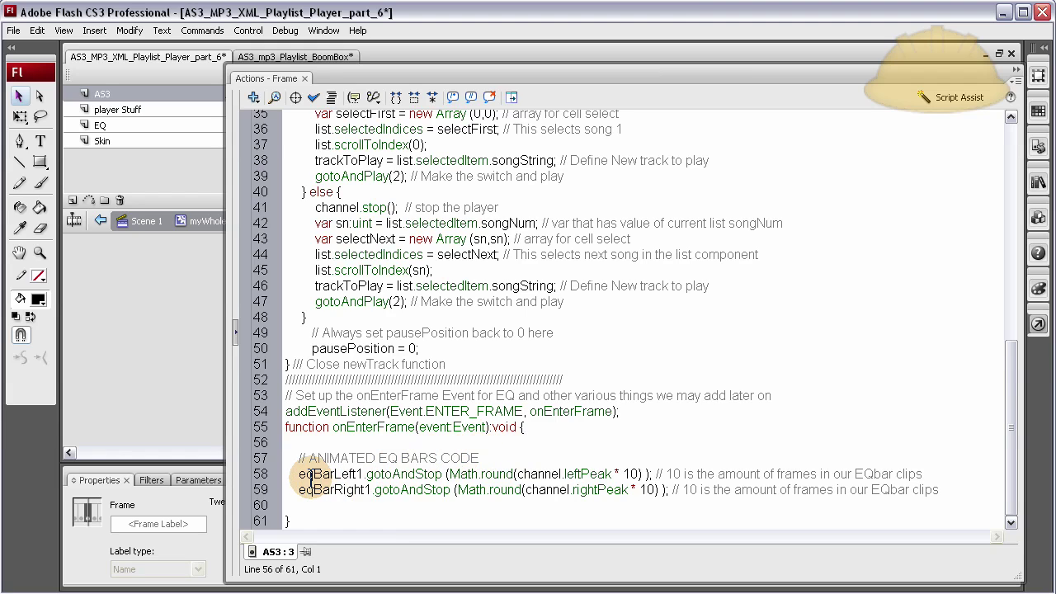
pyautogui.doubleClick(371, 426)
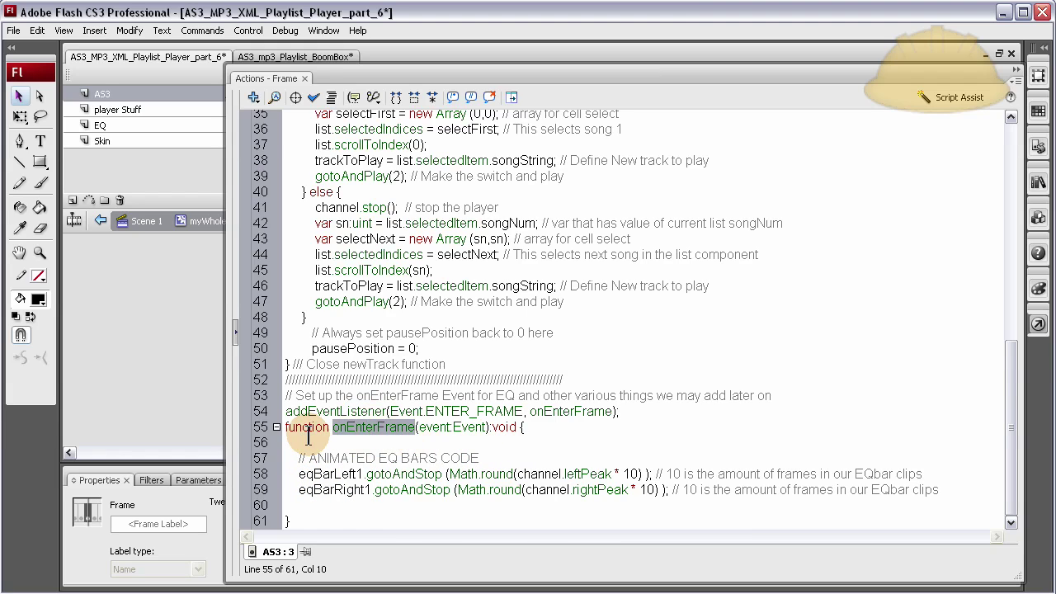
pyautogui.doubleClick(469, 411)
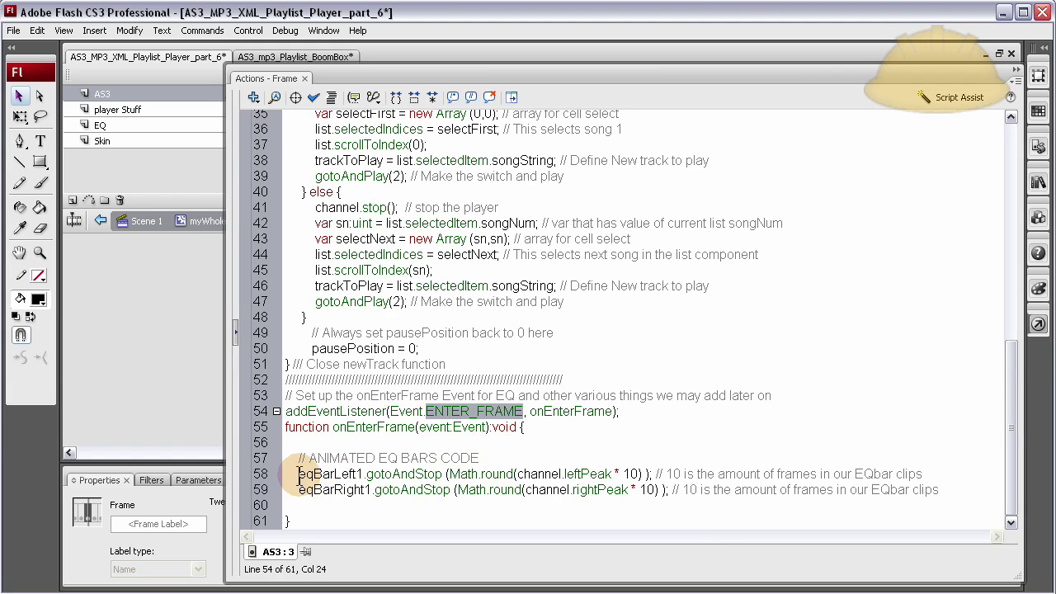
pyautogui.moveTo(298, 474); pyautogui.dragTo(961, 488)
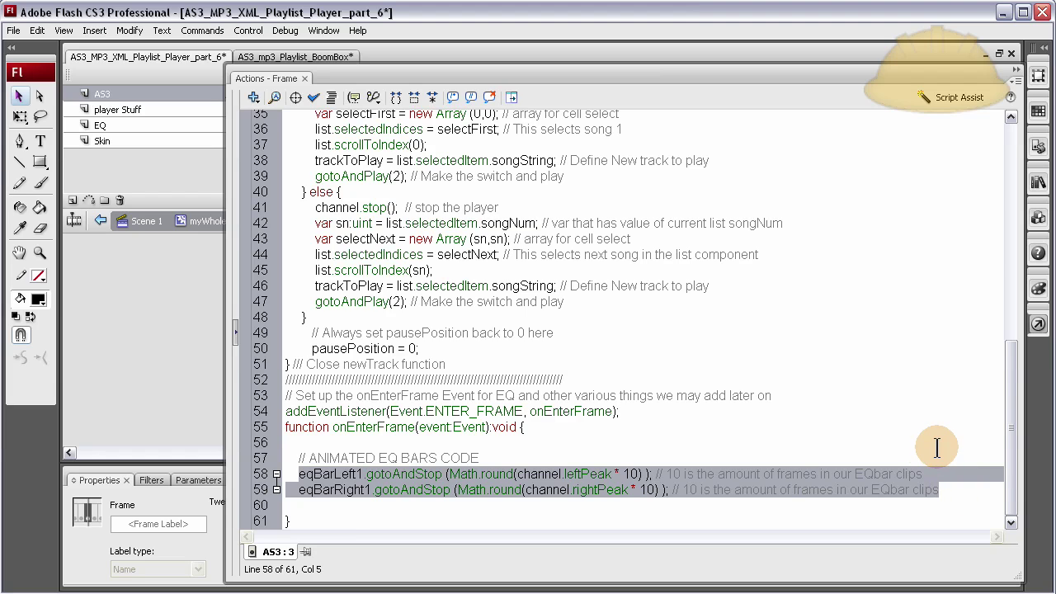
pyautogui.click(817, 439)
pyautogui.moveTo(941, 489); pyautogui.dragTo(283, 469)
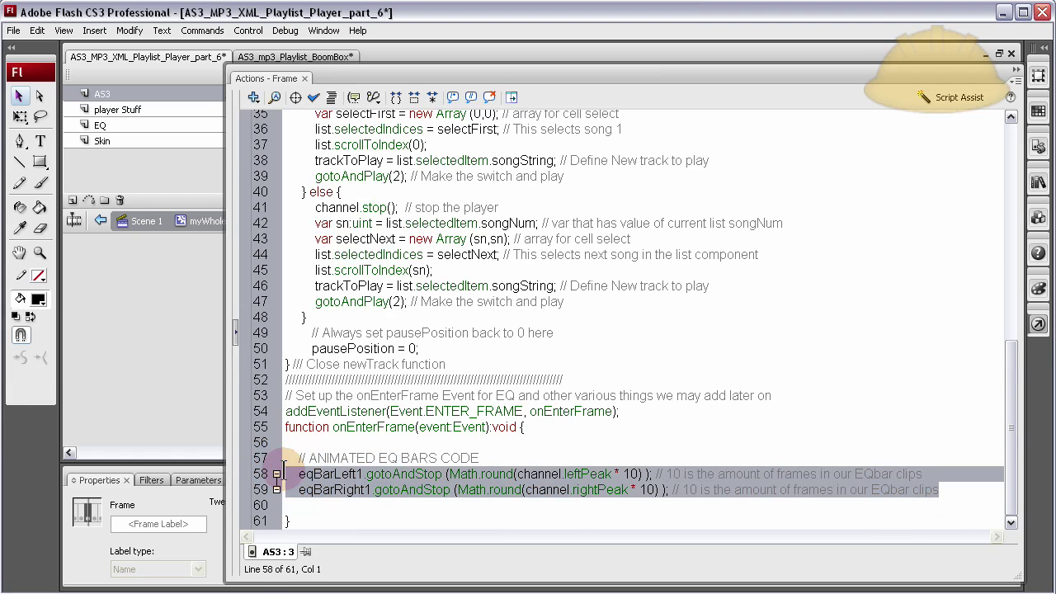
pyautogui.click(526, 429)
# - Test the movie to watch the bouncing EQ bars, then close the preview
pyautogui.click(112, 435)
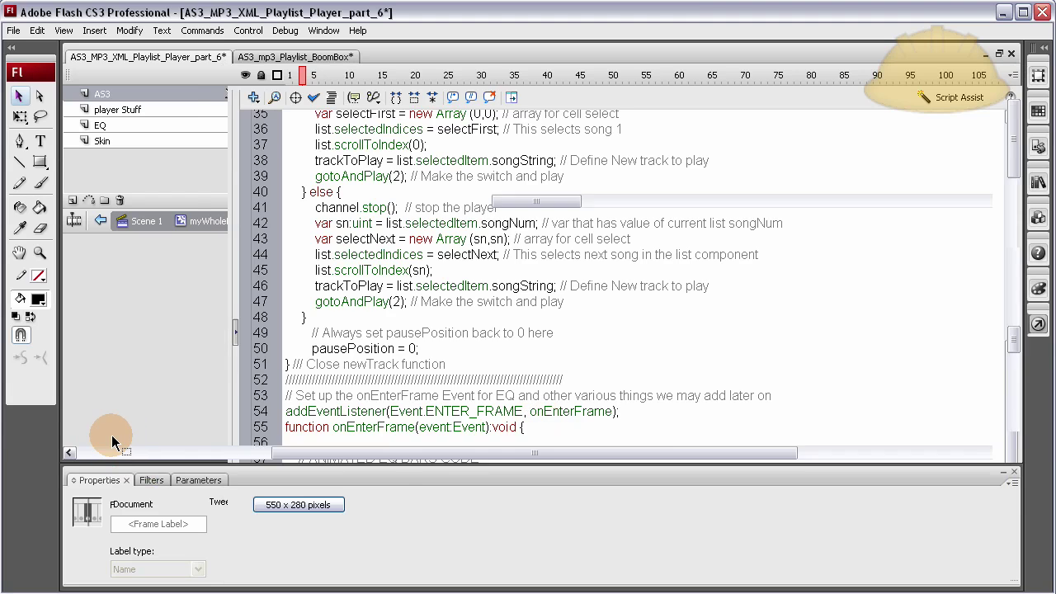
pyautogui.press('F9')
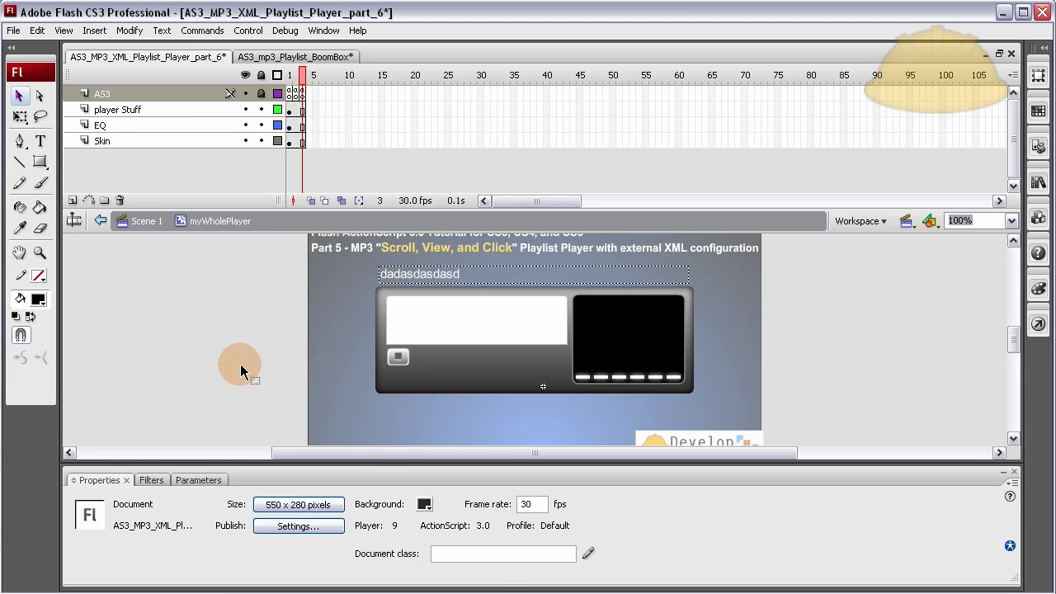
pyautogui.hotkey('ctrl', 'Return')
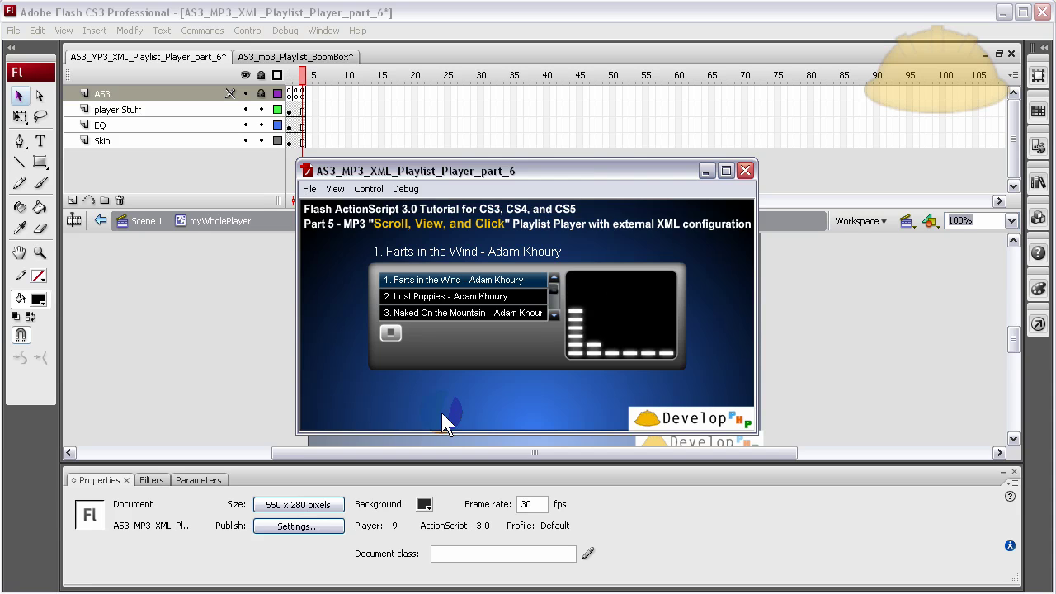
pyautogui.click(746, 171)
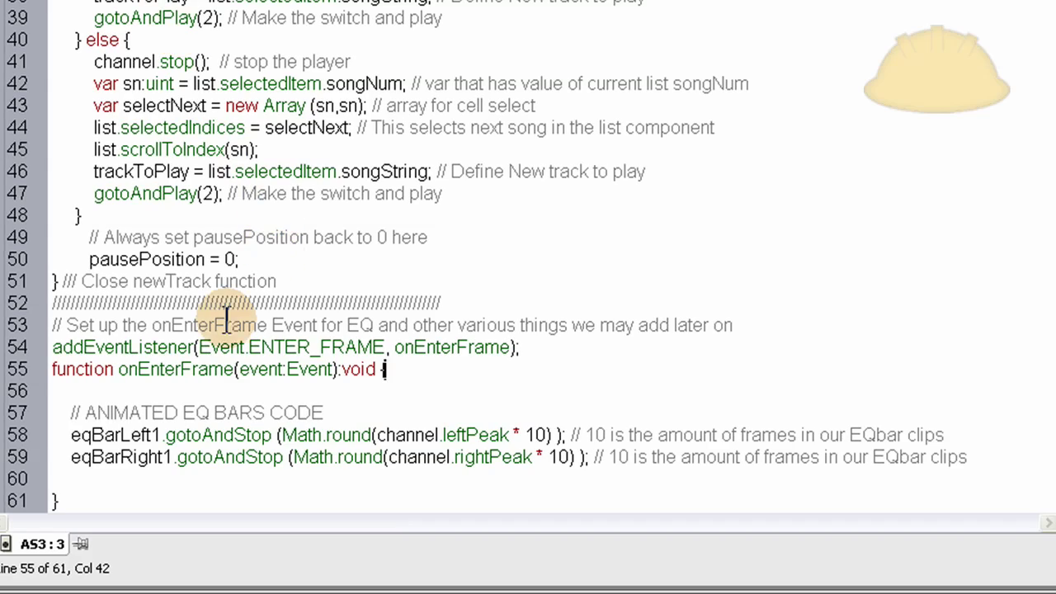
# - Point out the eqBarLeft1 instance name and its gotoAndStop call on line 58
pyautogui.doubleClick(126, 435)
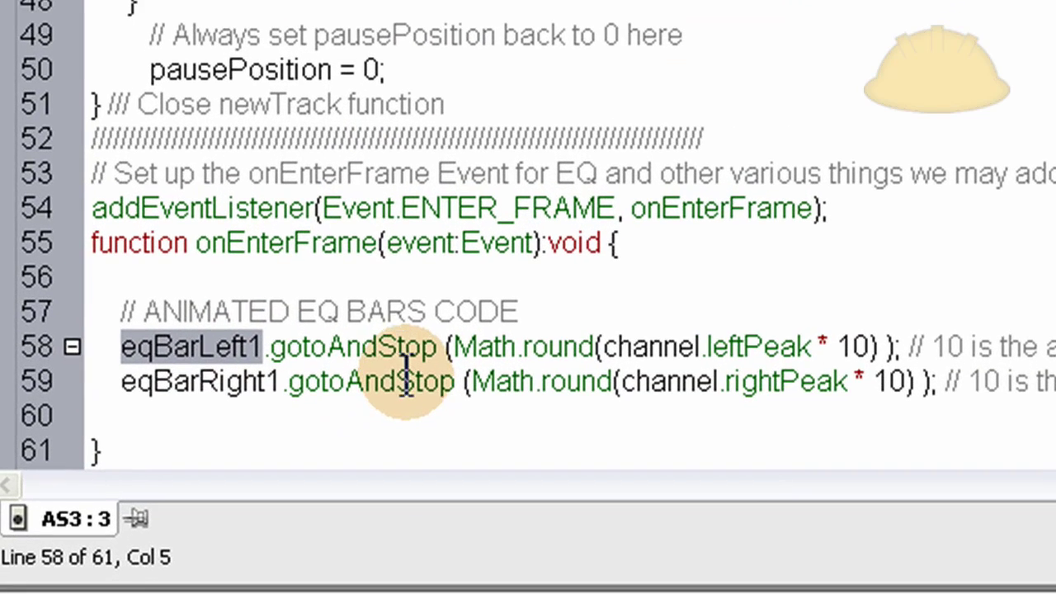
pyautogui.doubleClick(363, 371)
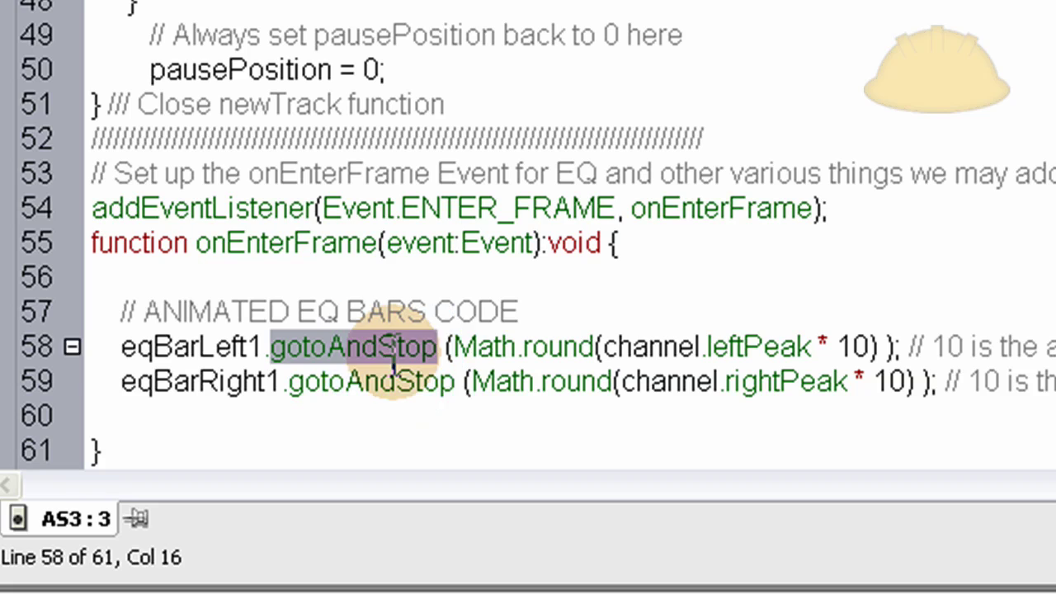
pyautogui.doubleClick(247, 345)
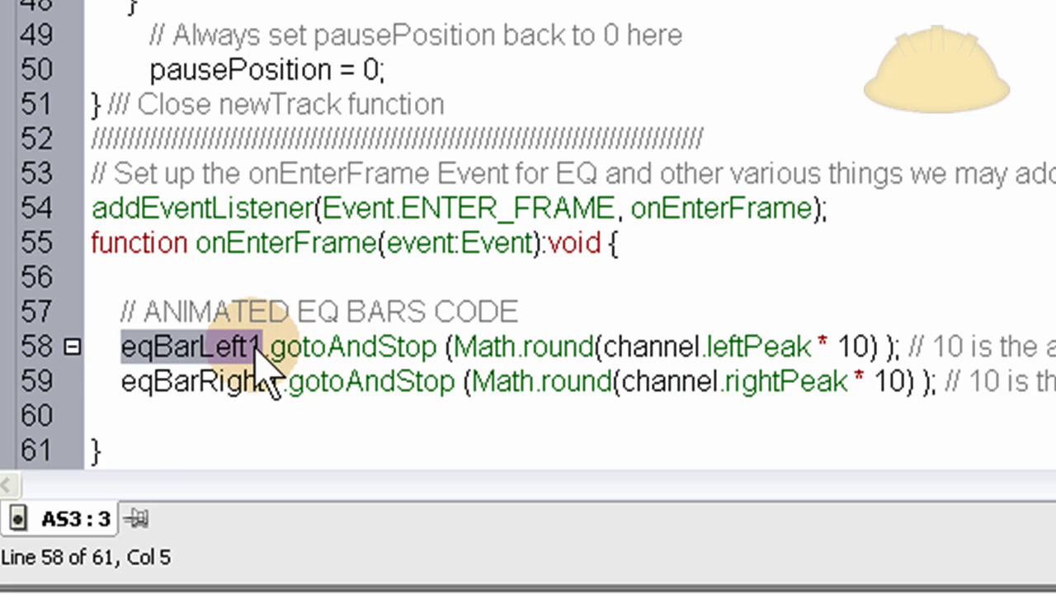
pyautogui.click(257, 353)
pyautogui.doubleClick(257, 353)
pyautogui.moveTo(257, 353); pyautogui.dragTo(376, 345)
pyautogui.doubleClick(376, 345)
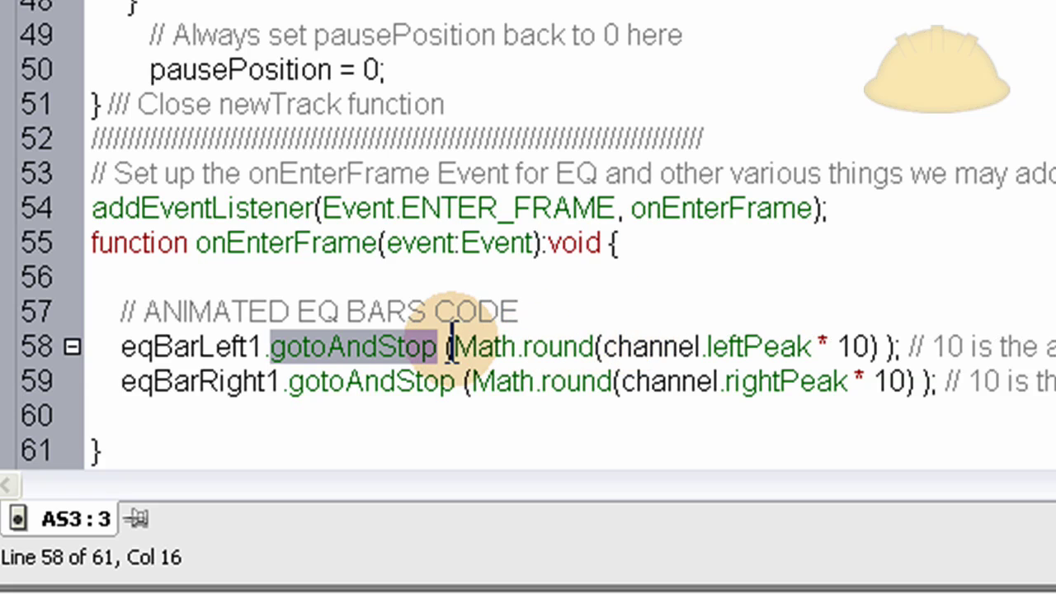
# - Highlight Math.round(channel.leftPeak * 10) on line 58, then edit the EQbars symbol in place
pyautogui.moveTo(452, 347); pyautogui.dragTo(888, 348)
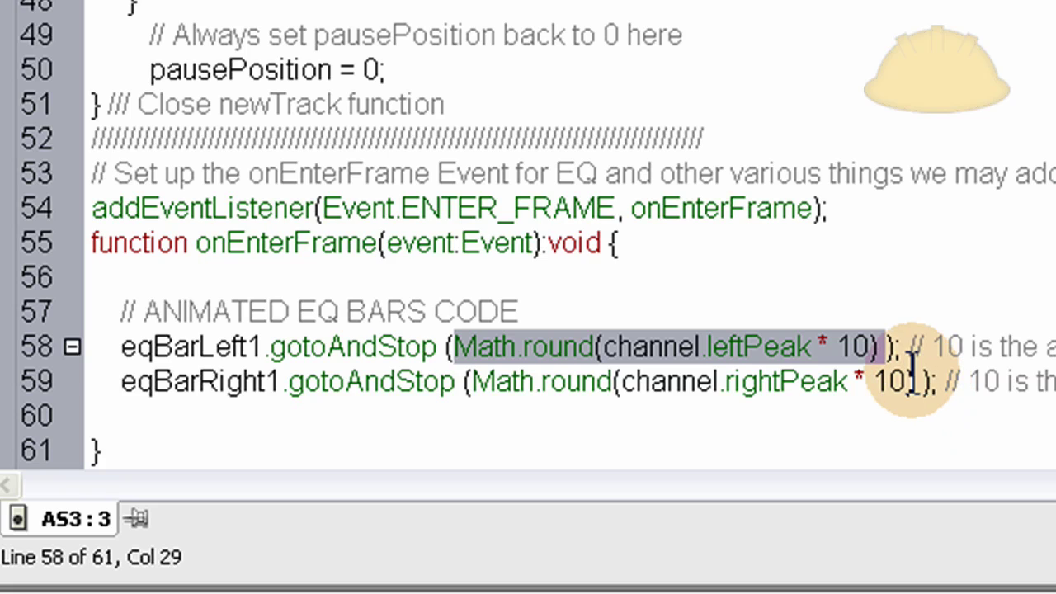
pyautogui.click(888, 381)
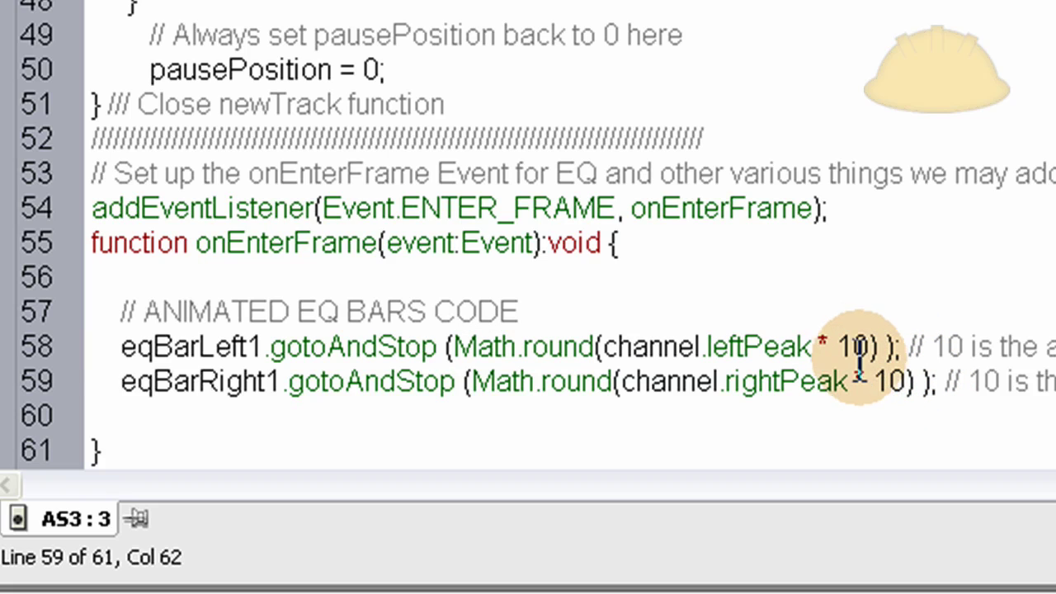
pyautogui.click(836, 347)
pyautogui.moveTo(829, 346); pyautogui.dragTo(817, 347)
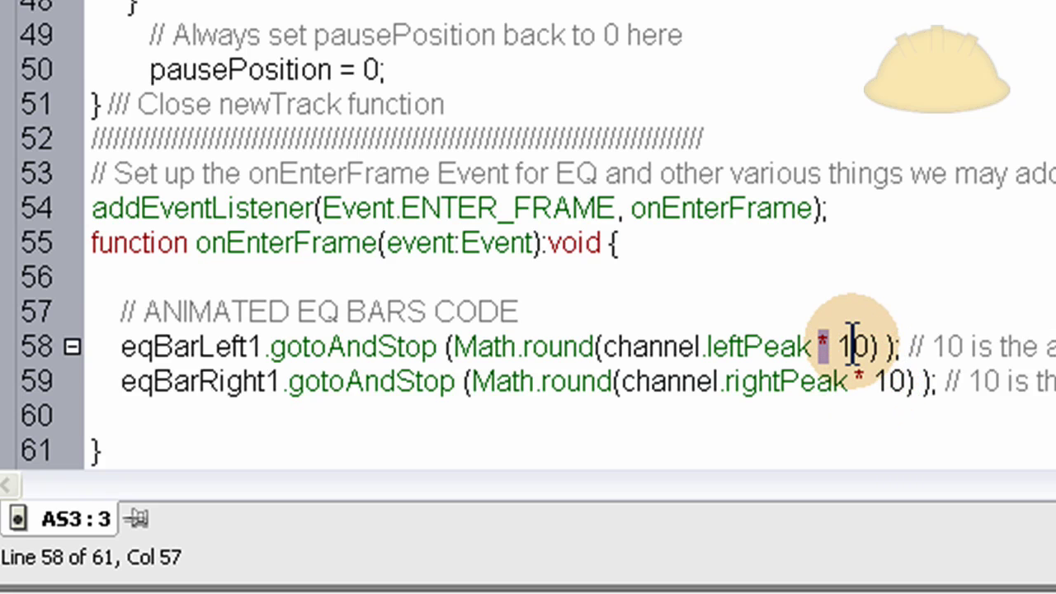
pyautogui.press('F9')
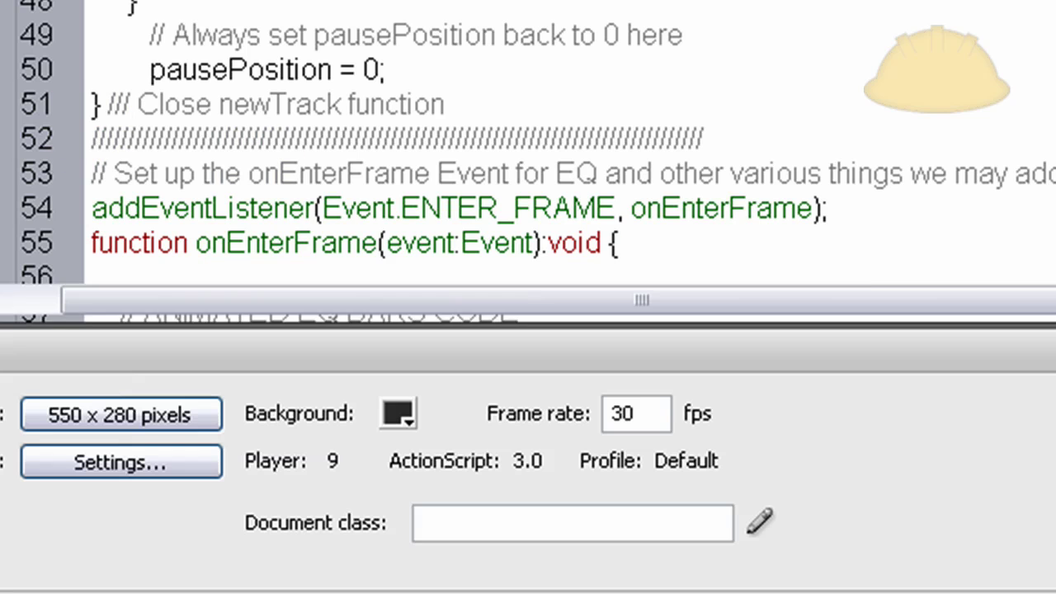
pyautogui.doubleClick(764, 136)
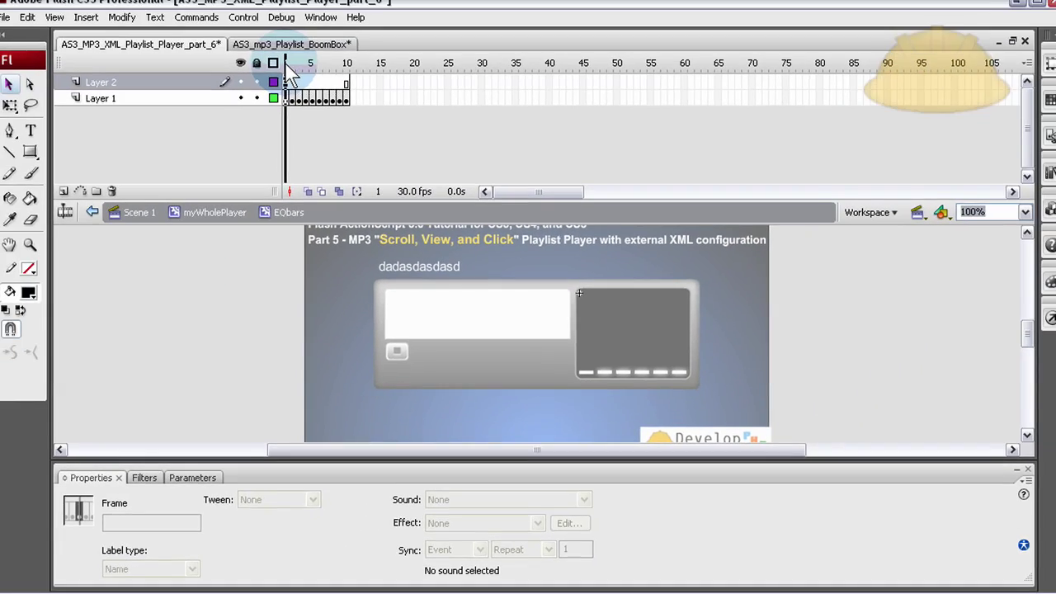
# - Step the EQbars animation to its tallest frame and test the movie
pyautogui.moveTo(302, 75); pyautogui.dragTo(342, 75)
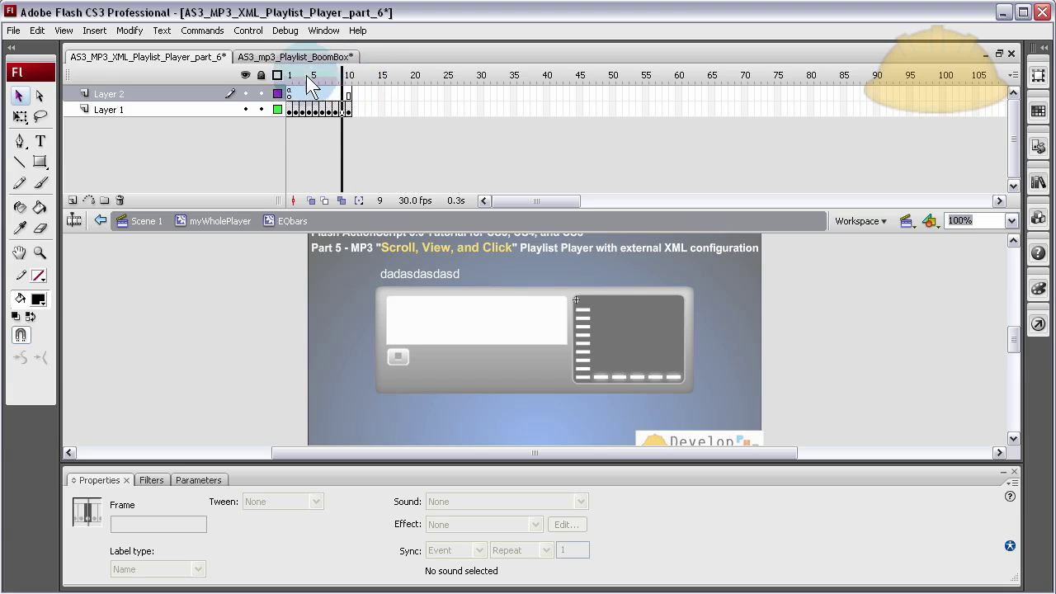
pyautogui.click(166, 311)
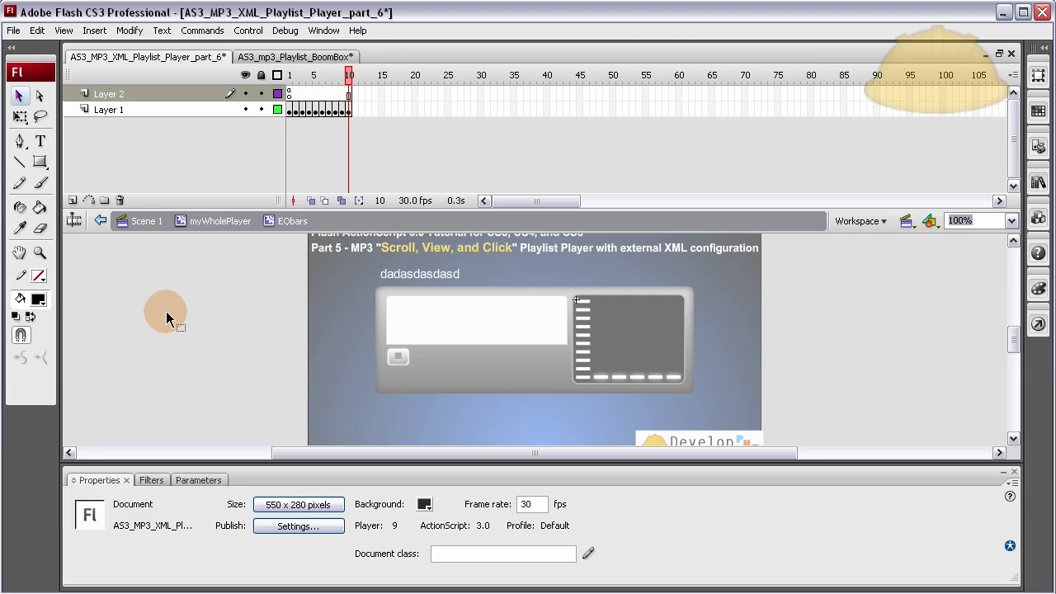
pyautogui.hotkey('ctrl', 'Return')
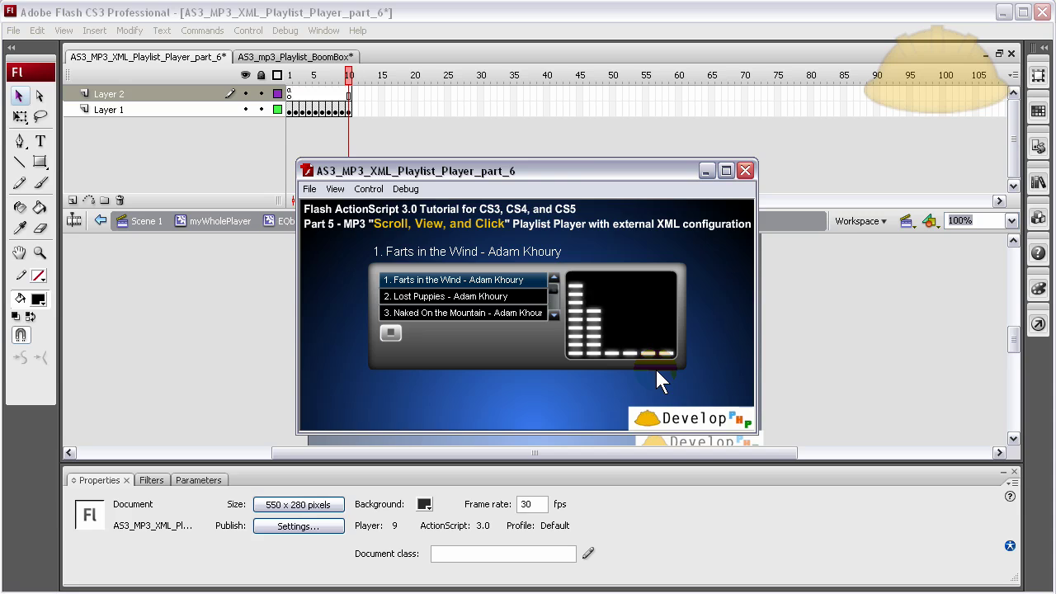
pyautogui.click(745, 170)
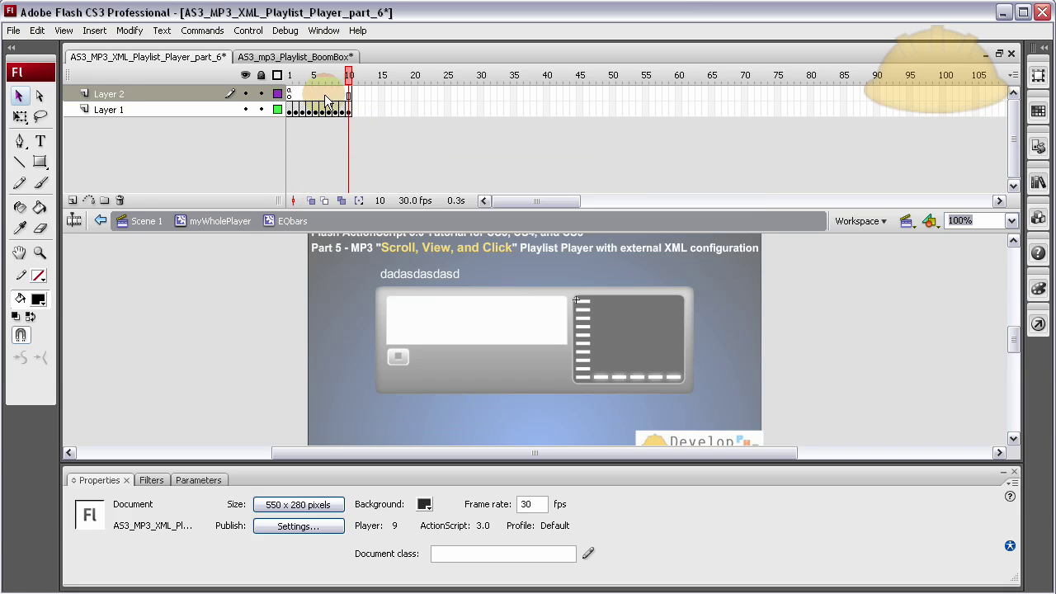
# - Back in myWholePlayer, paste gotoAndStop lines for eqBarLeft2, eqBarRight2, eqBarLeft3 and eqBarRight3
pyautogui.doubleClick(275, 322)
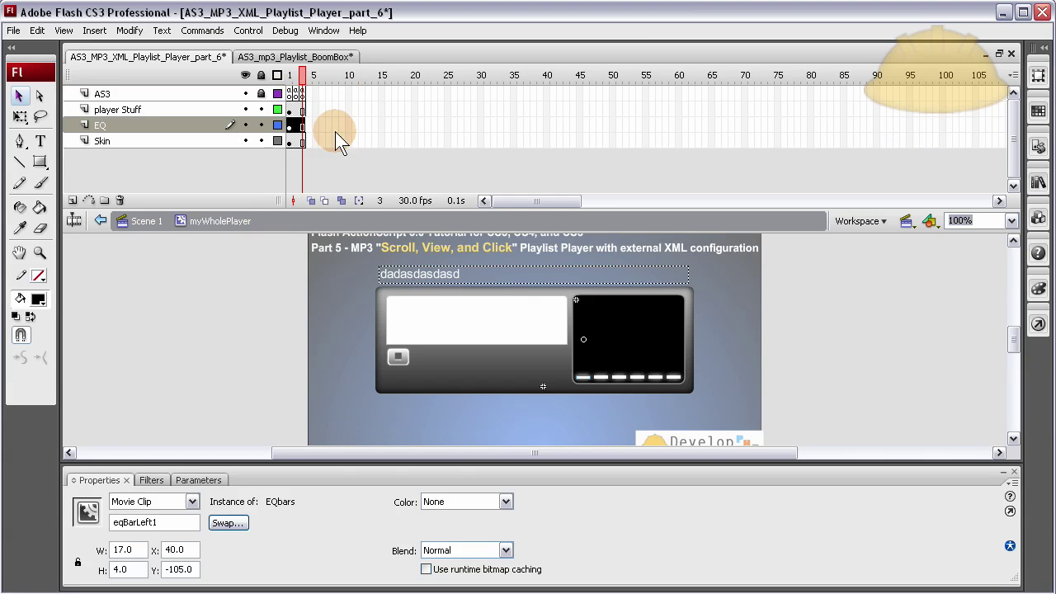
pyautogui.click(304, 91)
pyautogui.press('F9')
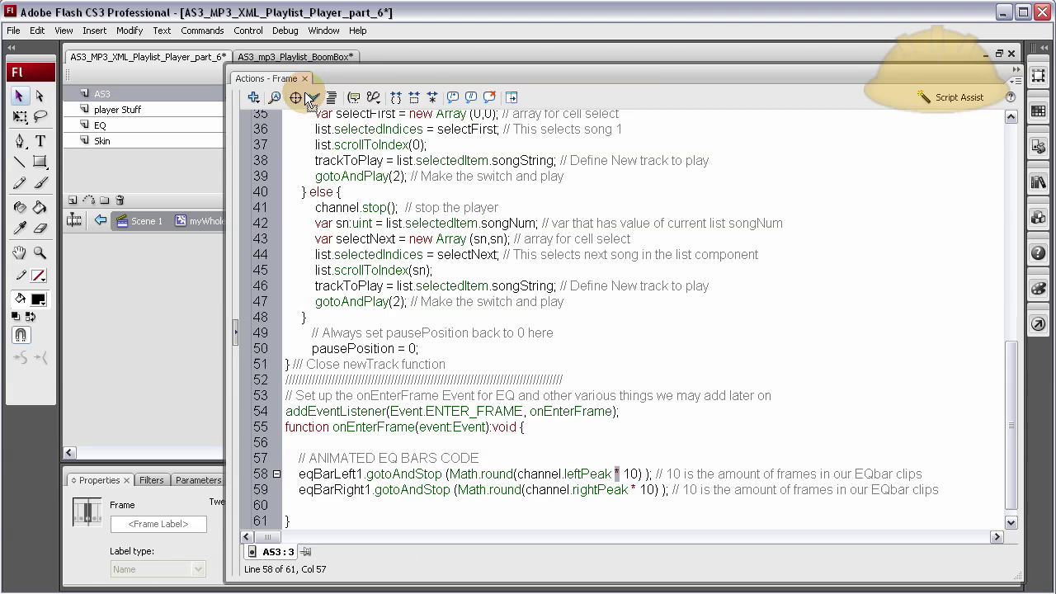
pyautogui.click(615, 474)
pyautogui.scroll(-1, 697, 493)
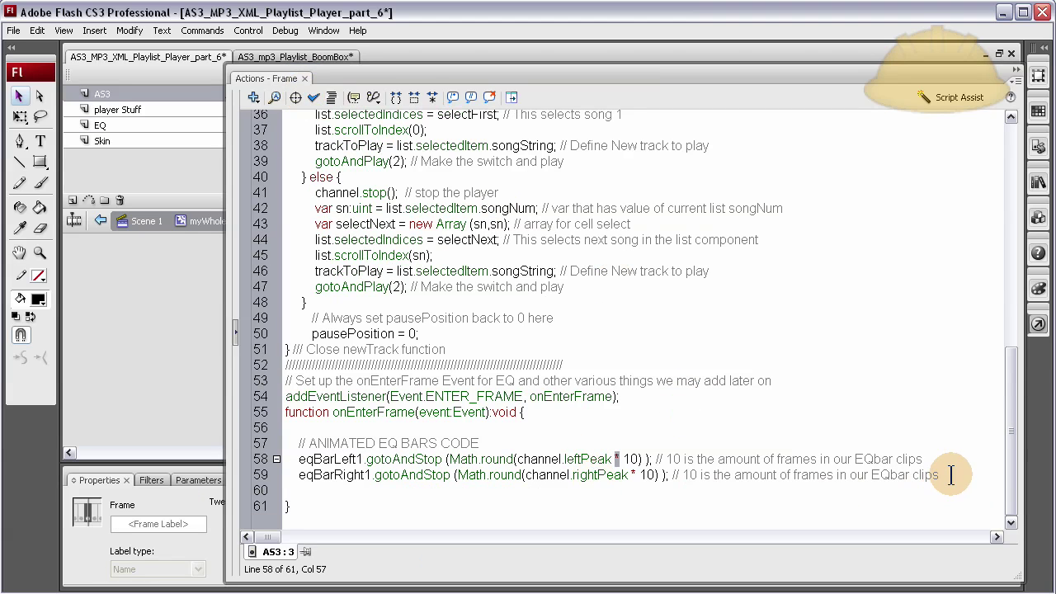
pyautogui.write('eqBarLeft2.gotoAndStop (Math.round(channel.leftPeak * 10) ); // 10 is the amount of frames in our EQbar clips eqBarRight2.gotoAndStop (Math.round(channel.rightPeak * 10) ); // 10 is the amount of frames in our EQbar clips eqBarLeft3.gotoAndStop (Math.round(channel.leftPeak * 10) ); // 10 is the amount of frames in our EQbar clips eqBarRight3.gotoAndStop (Math.round(channel.rightPeak * 10) ); // 10 is the amount of frames in our EQbar clips')
pyautogui.click(484, 473)
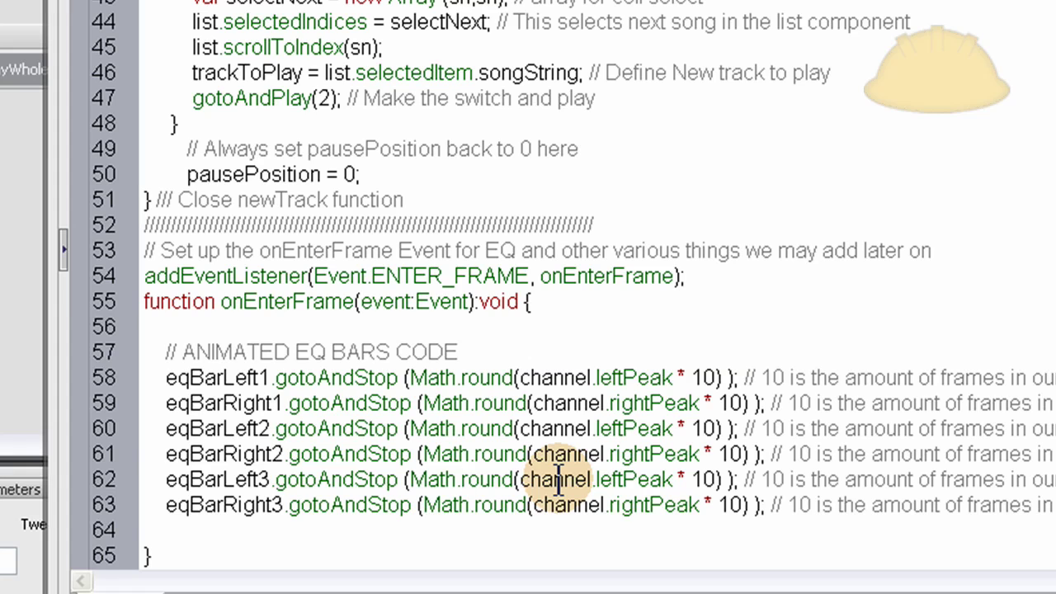
pyautogui.moveTo(417, 377); pyautogui.dragTo(707, 388)
pyautogui.click(540, 373)
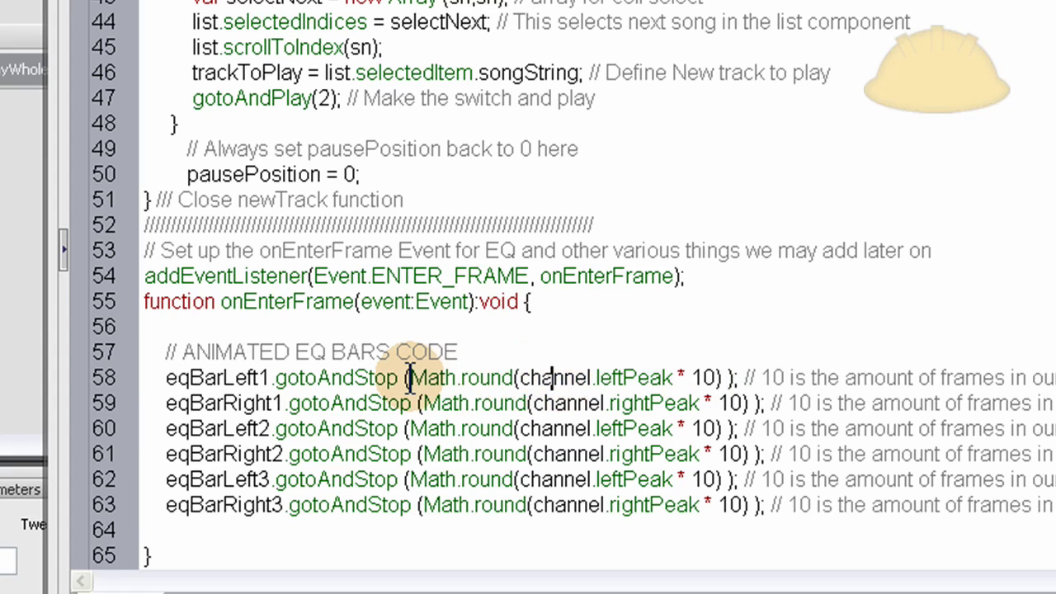
pyautogui.moveTo(410, 377); pyautogui.dragTo(448, 375)
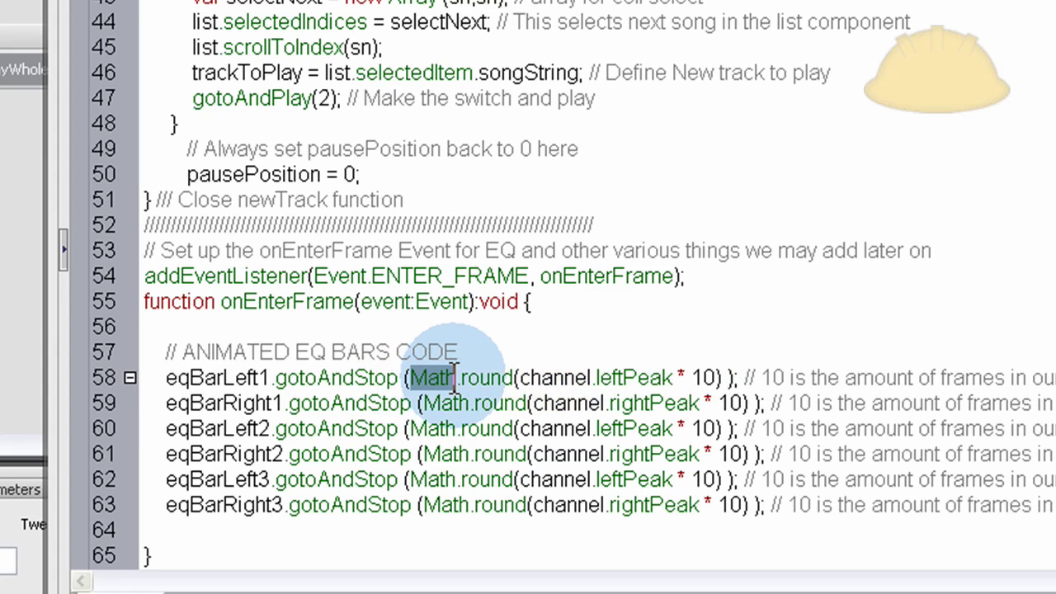
pyautogui.doubleClick(468, 377)
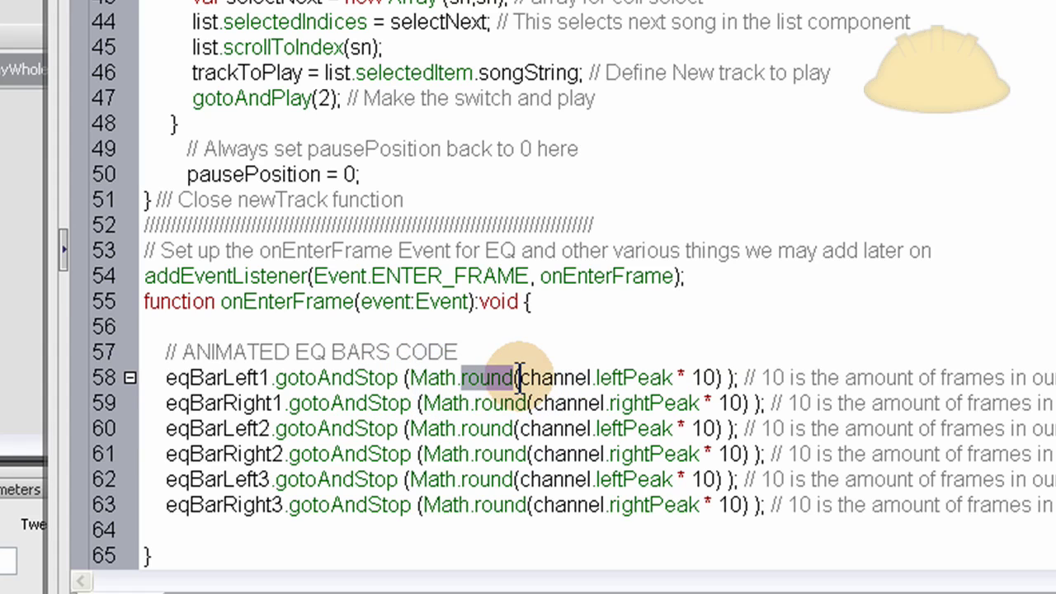
pyautogui.moveTo(521, 377); pyautogui.dragTo(669, 377)
pyautogui.click(575, 377)
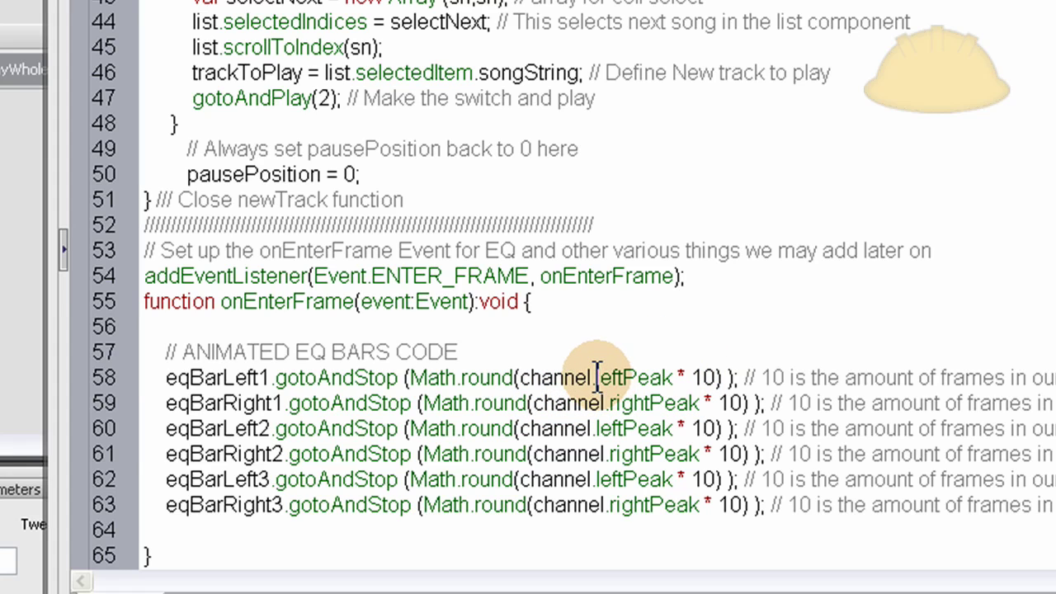
pyautogui.doubleClick(679, 377)
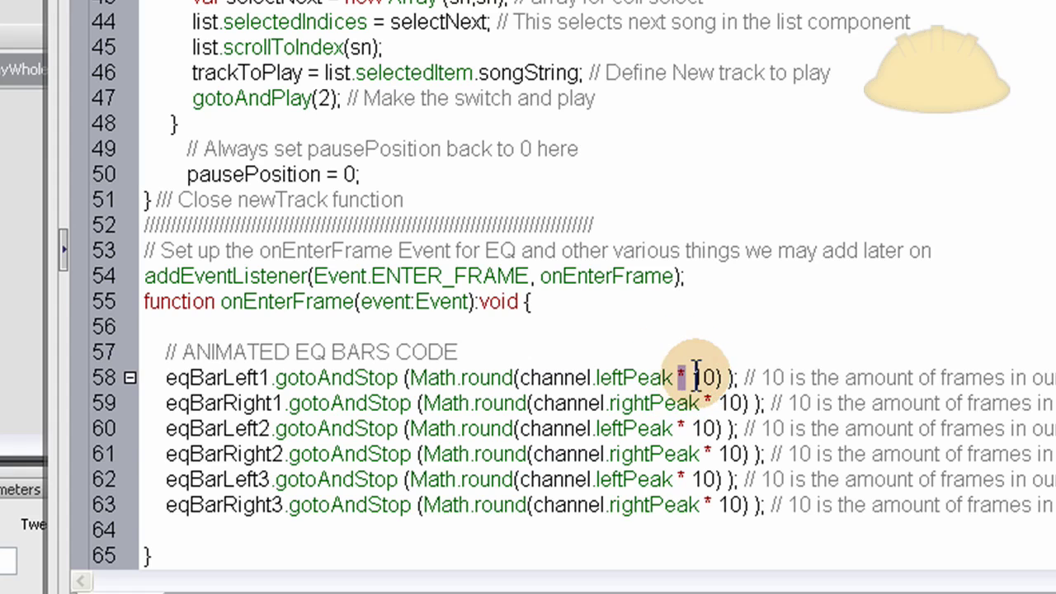
pyautogui.moveTo(520, 377); pyautogui.dragTo(701, 387)
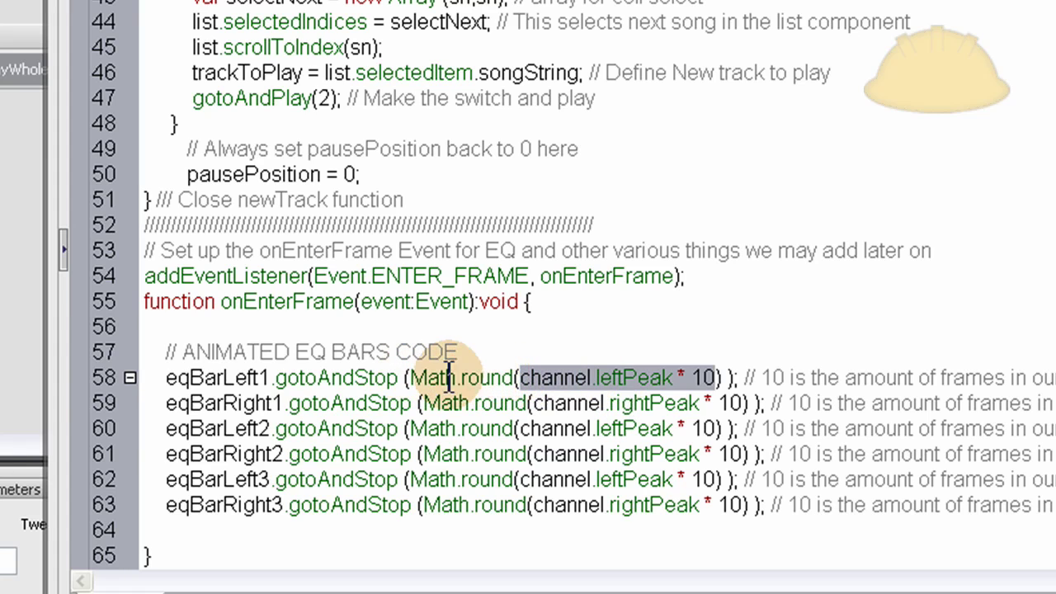
pyautogui.moveTo(410, 377); pyautogui.dragTo(724, 378)
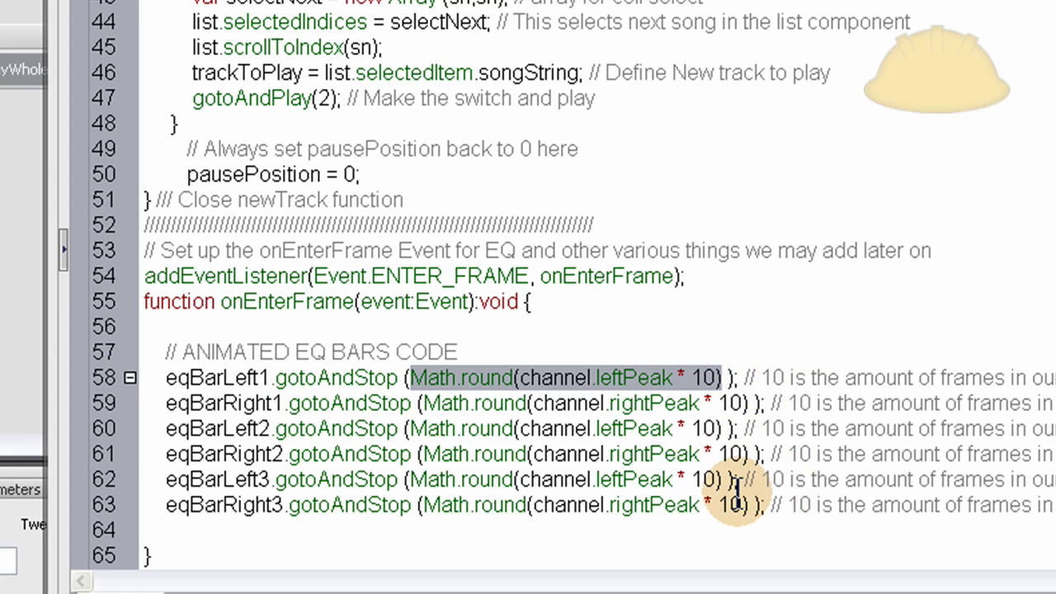
pyautogui.hotkey('ctrl', 'Return')
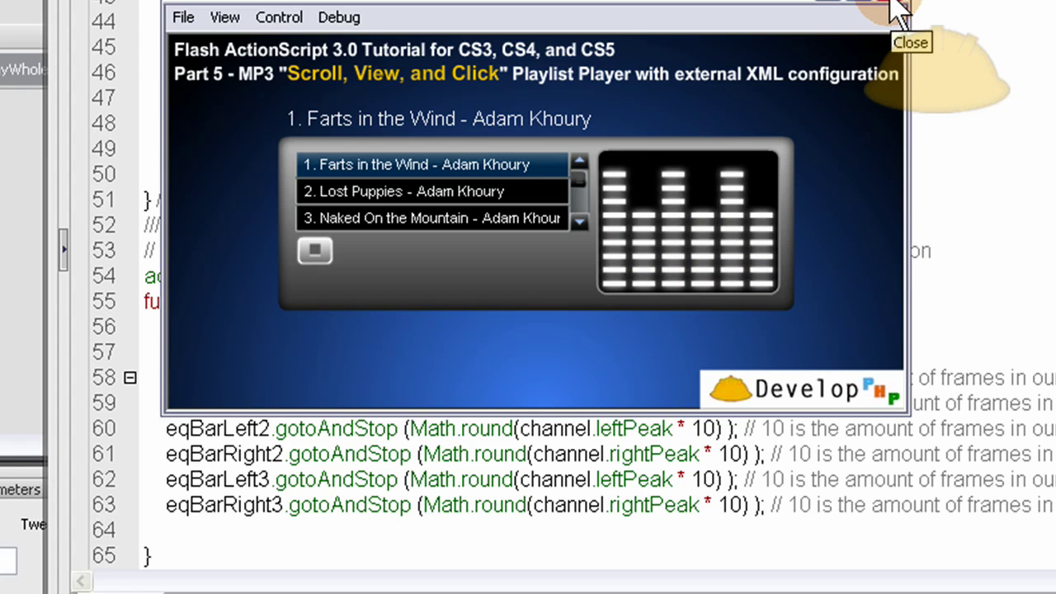
pyautogui.click(899, 10)
pyautogui.press('F9')
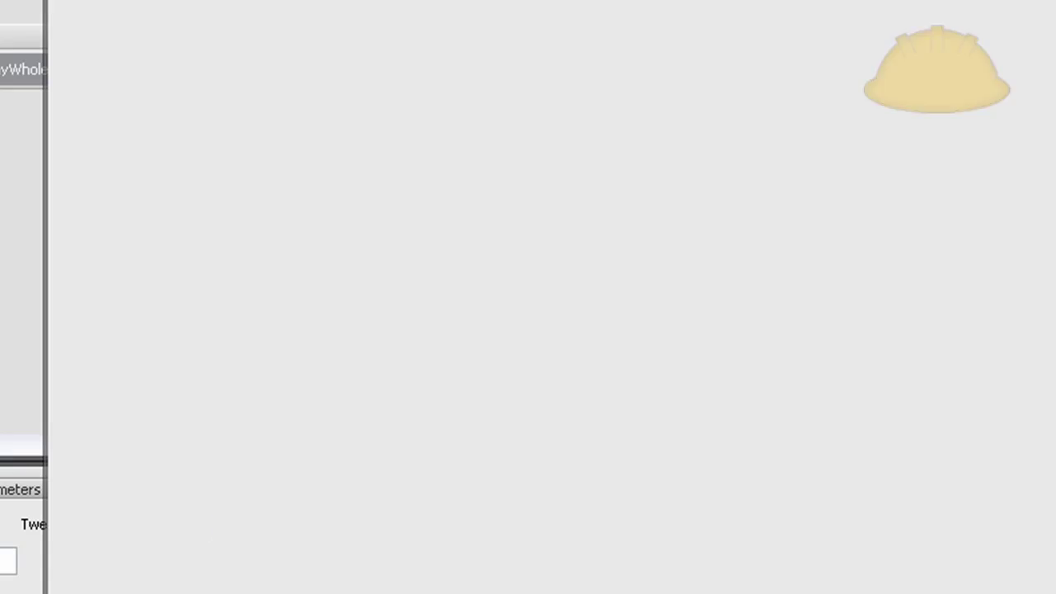
pyautogui.click(699, 377)
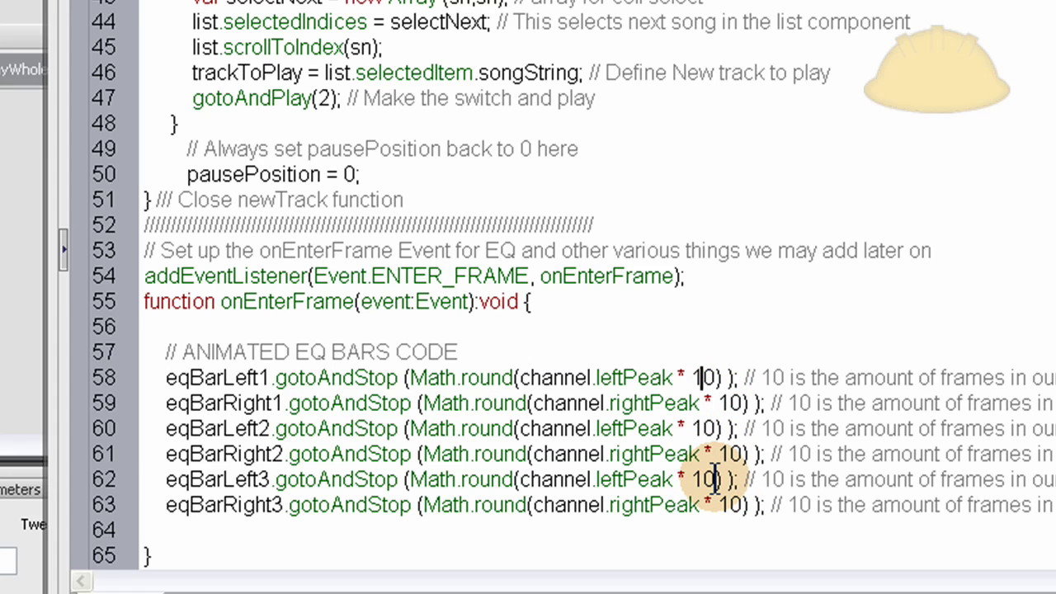
# - Change the multipliers on lines 59–62 to 8, 6, 5 and 7, then test the movie
pyautogui.moveTo(716, 480); pyautogui.dragTo(696, 479)
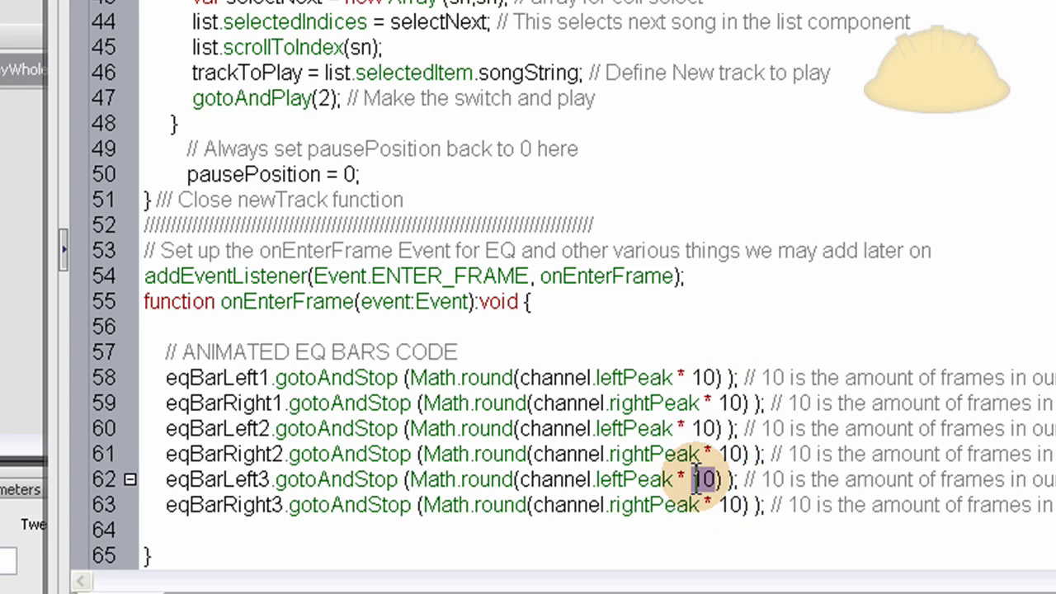
pyautogui.write('7')
pyautogui.moveTo(747, 454); pyautogui.dragTo(15, 336)
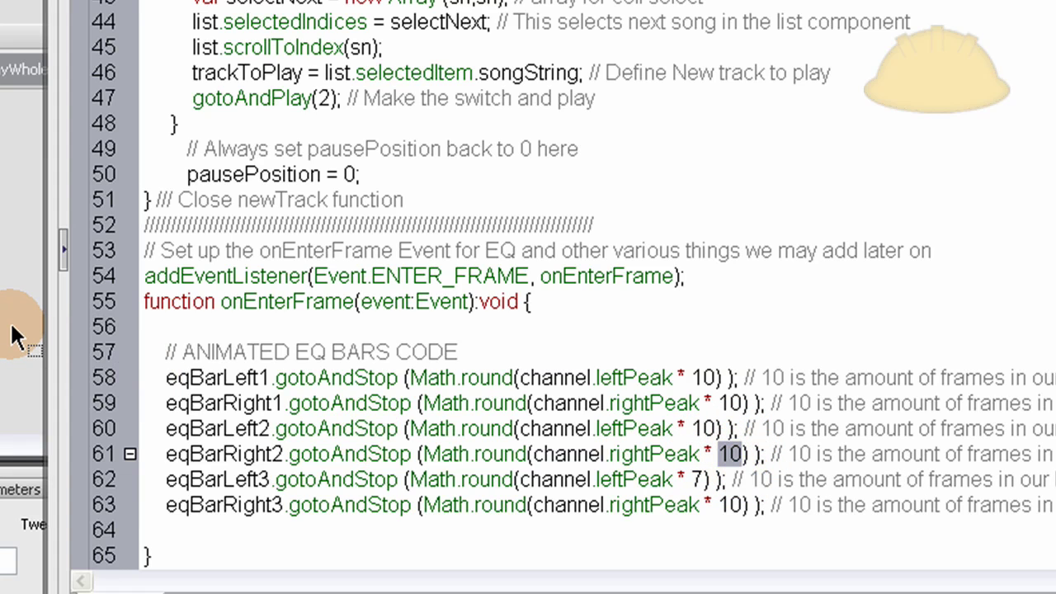
pyautogui.write('5')
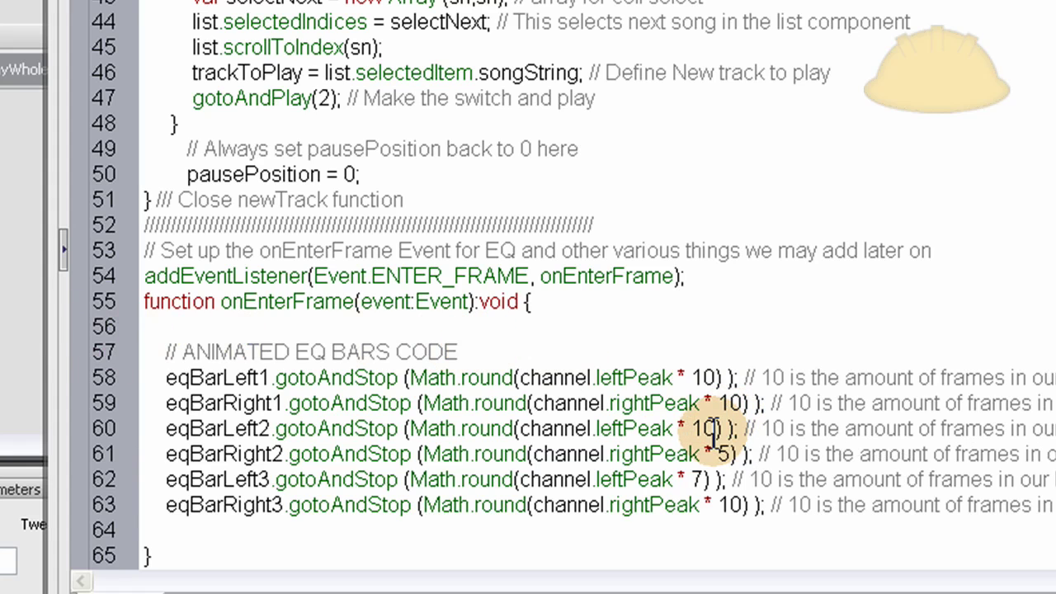
pyautogui.moveTo(714, 428); pyautogui.dragTo(694, 430)
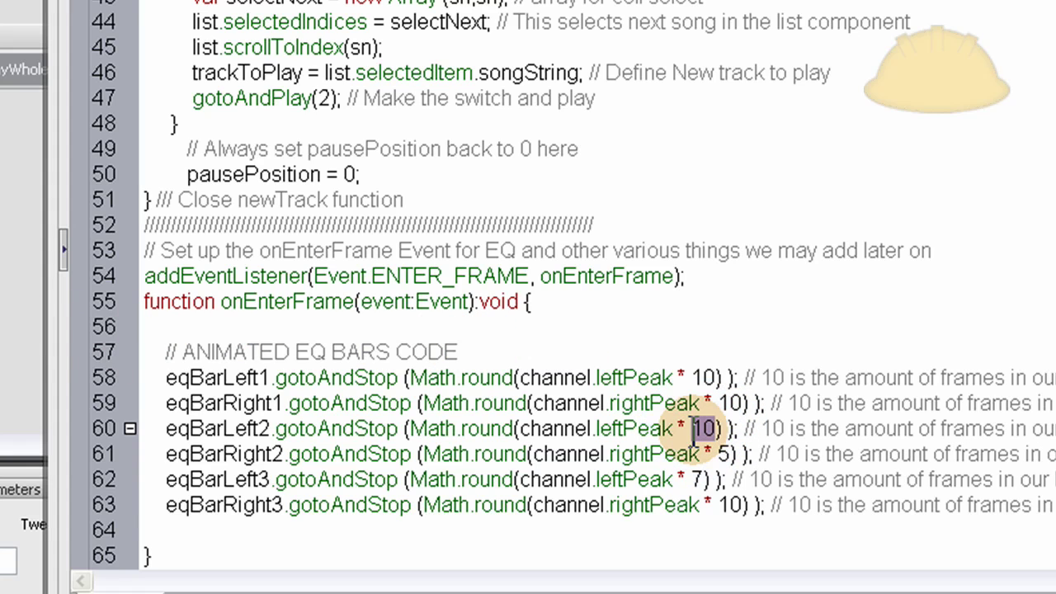
pyautogui.write('6')
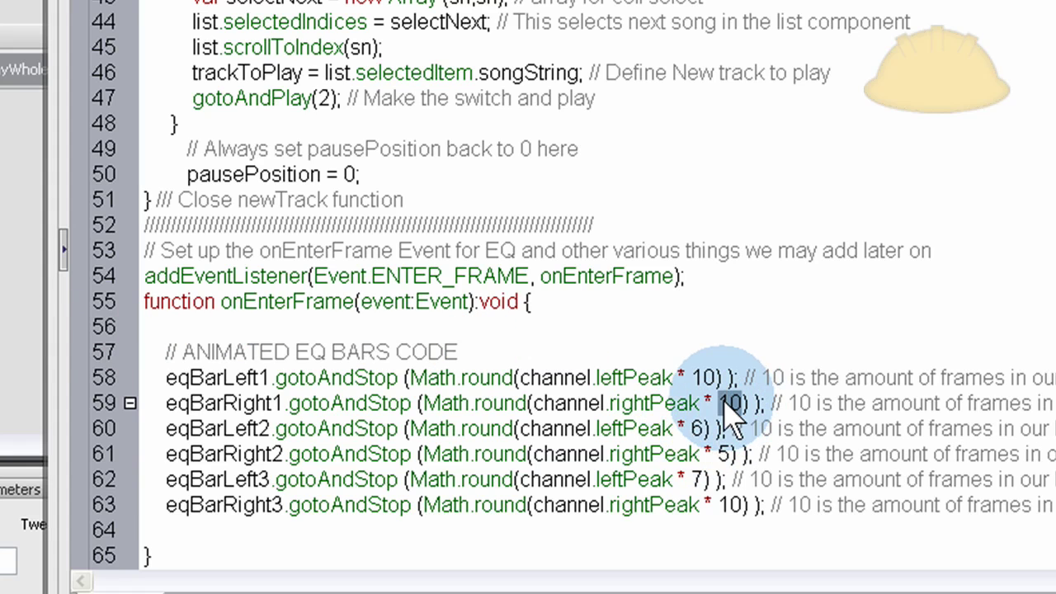
pyautogui.moveTo(729, 407); pyautogui.dragTo(729, 408)
pyautogui.write('8')
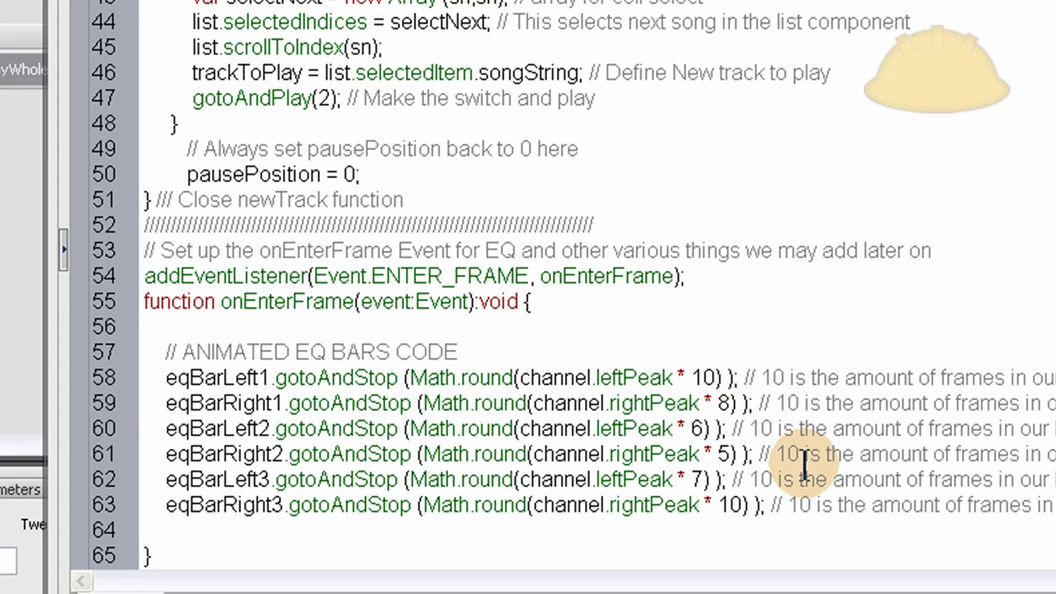
pyautogui.hotkey('ctrl', 'Return')
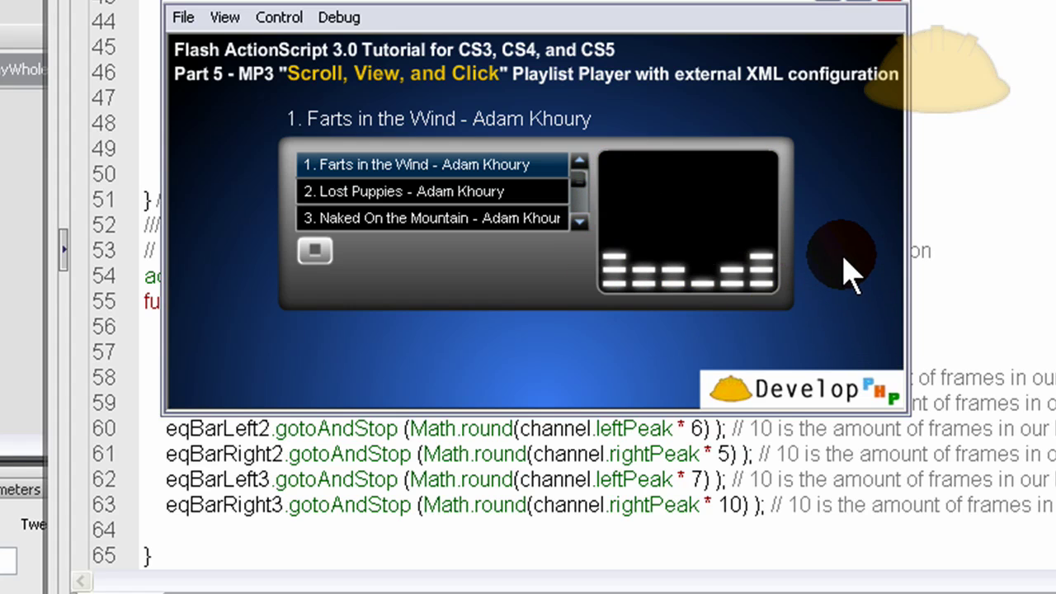
# - Change line 61's eqBarRight2 multiplier from 5 to 7, retest, and close the preview
pyautogui.click(891, 7)
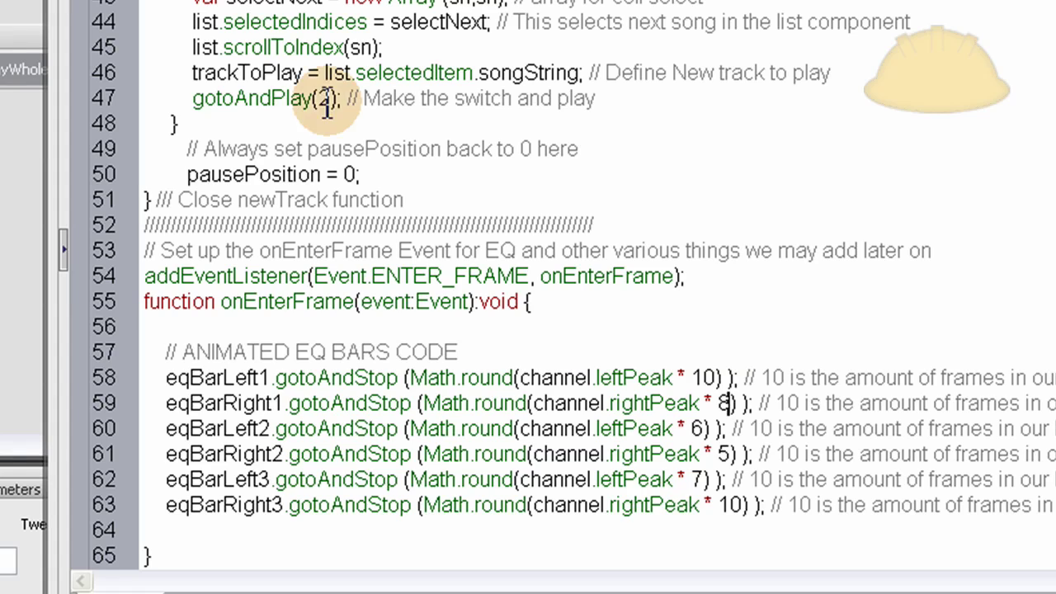
pyautogui.click(722, 477)
pyautogui.doubleClick(723, 458)
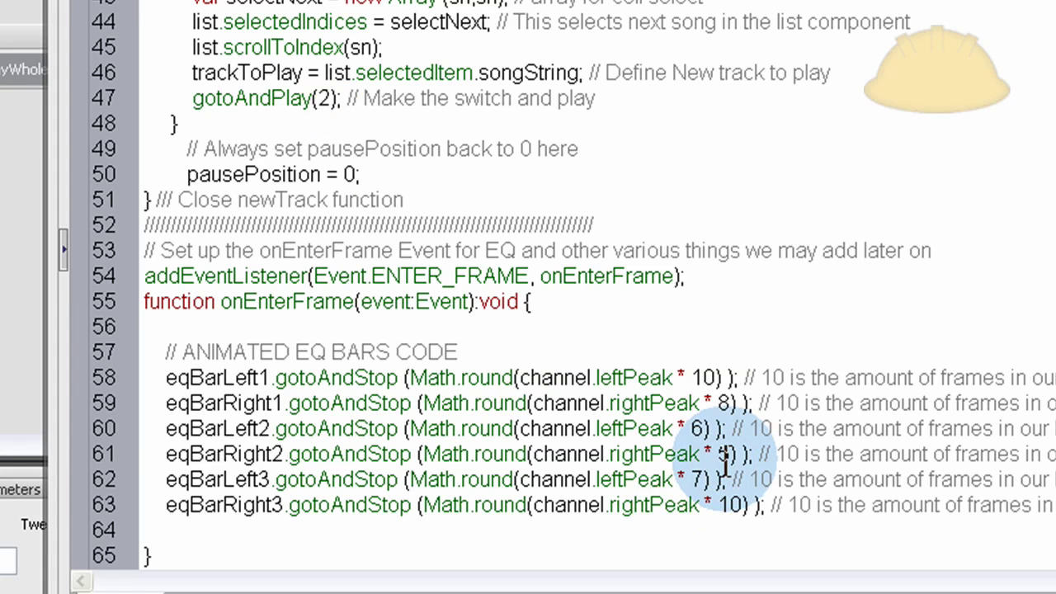
pyautogui.write('7')
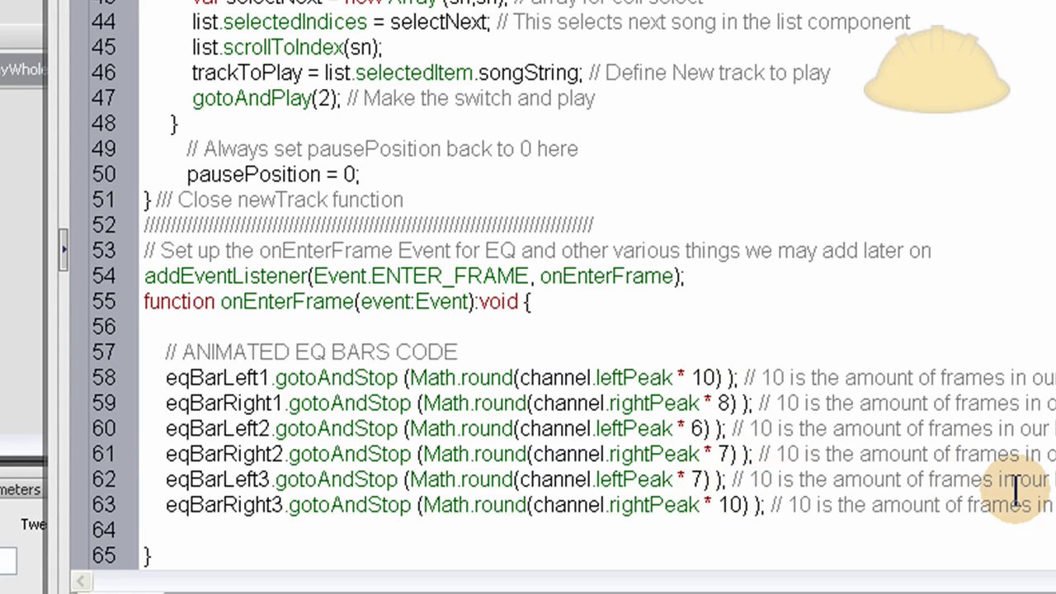
pyautogui.hotkey('ctrl', 'Return')
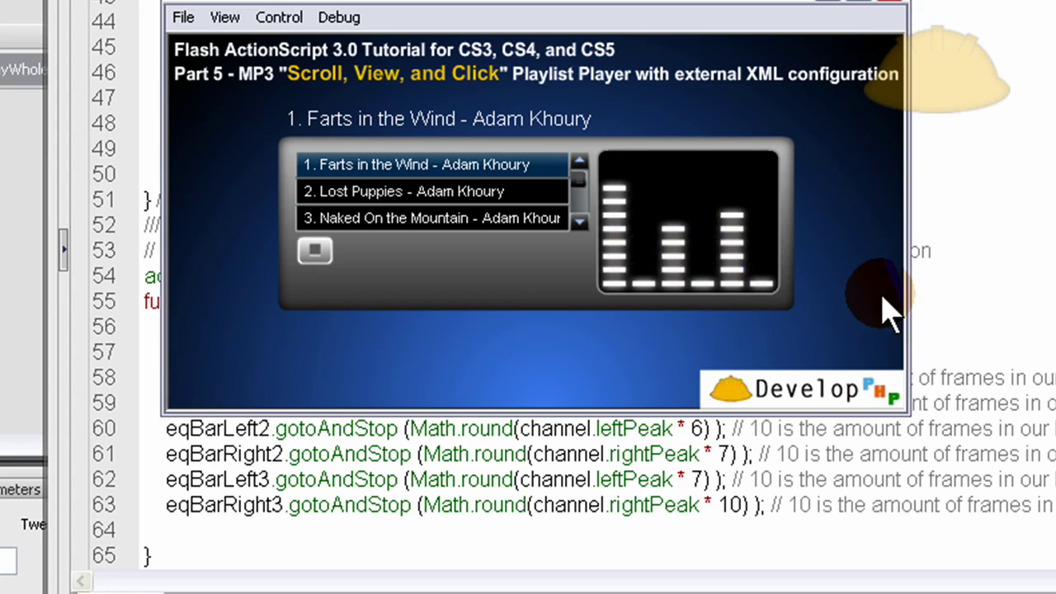
pyautogui.click(901, 10)
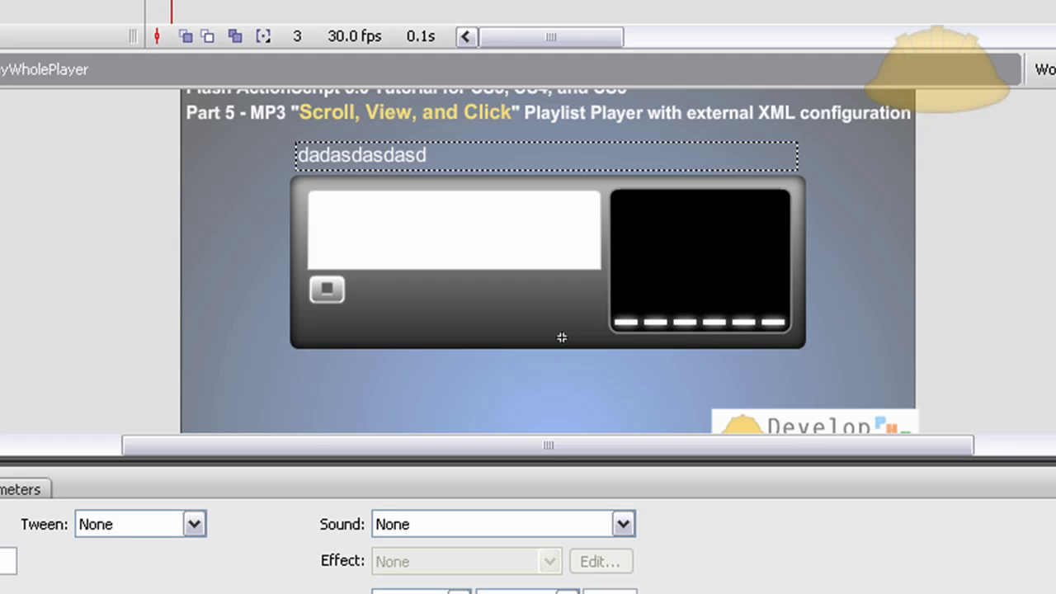
pyautogui.click(561, 337)
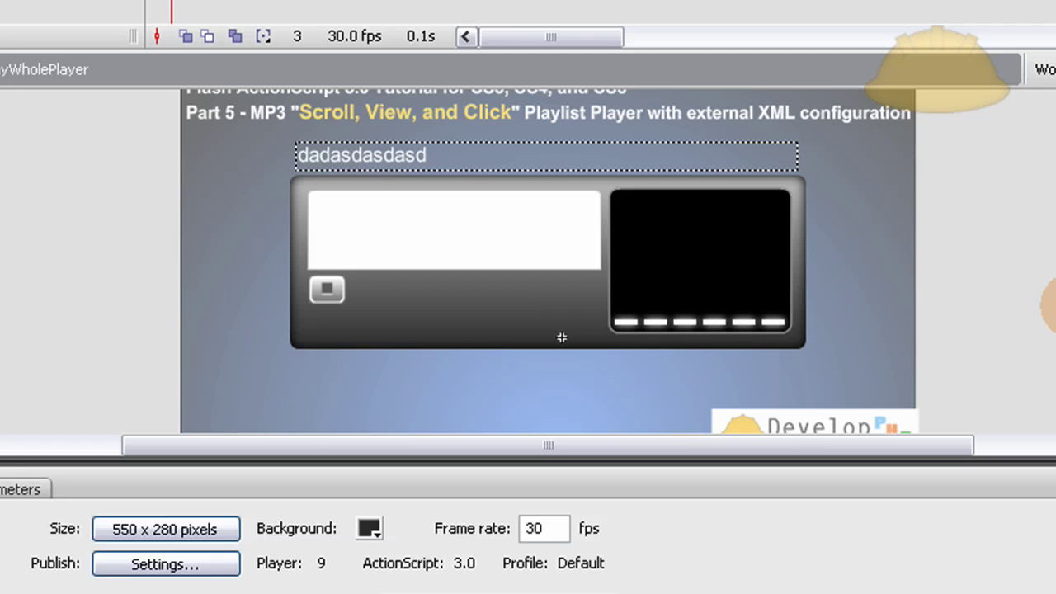
pyautogui.hotkey('ctrl', 'Return')
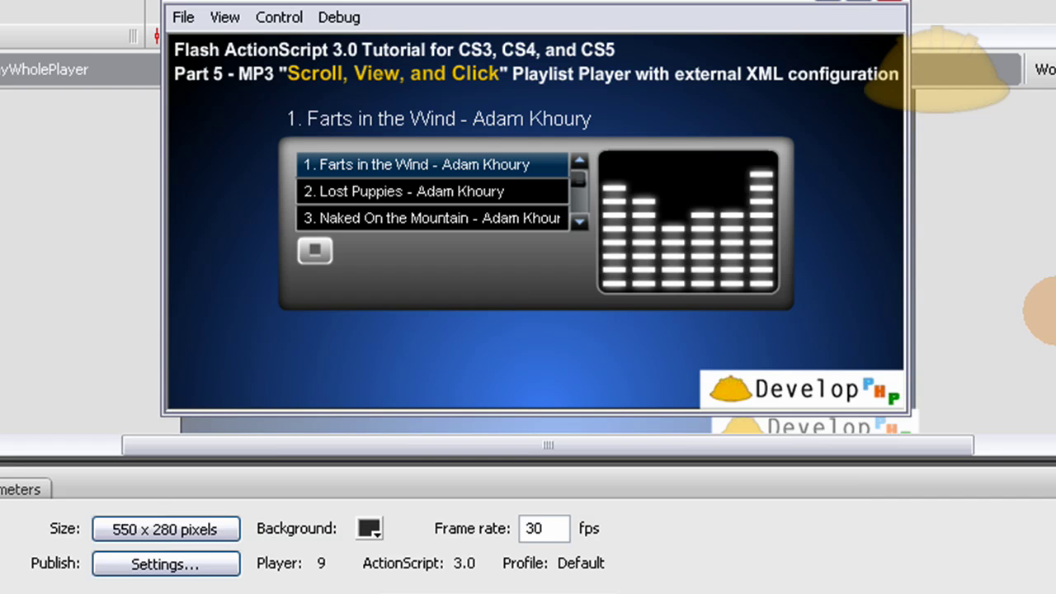
pyautogui.click(887, 5)
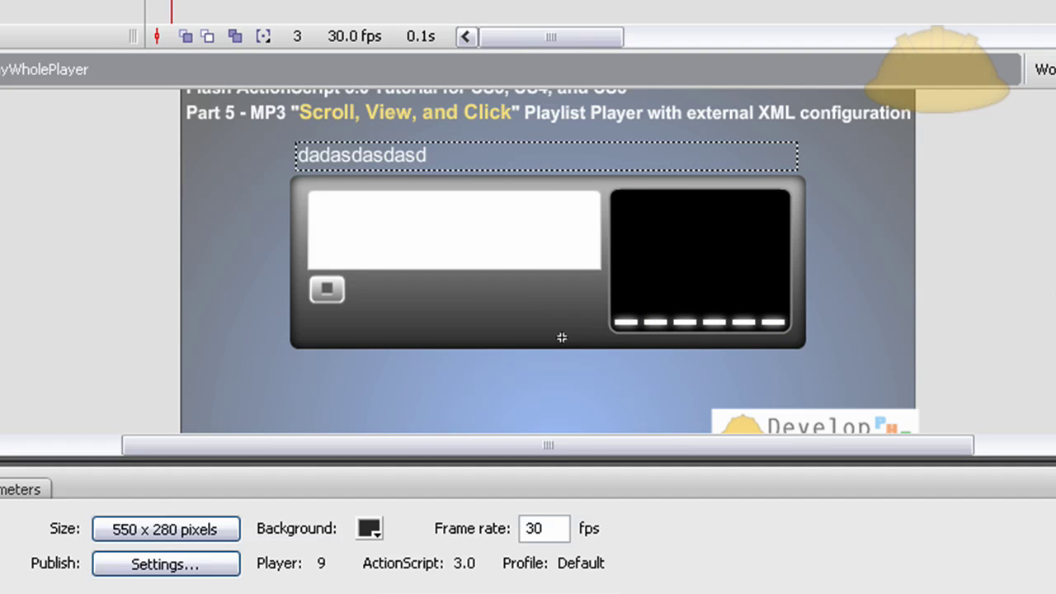
pyautogui.click(326, 290)
pyautogui.click(953, 310)
pyautogui.click(327, 289)
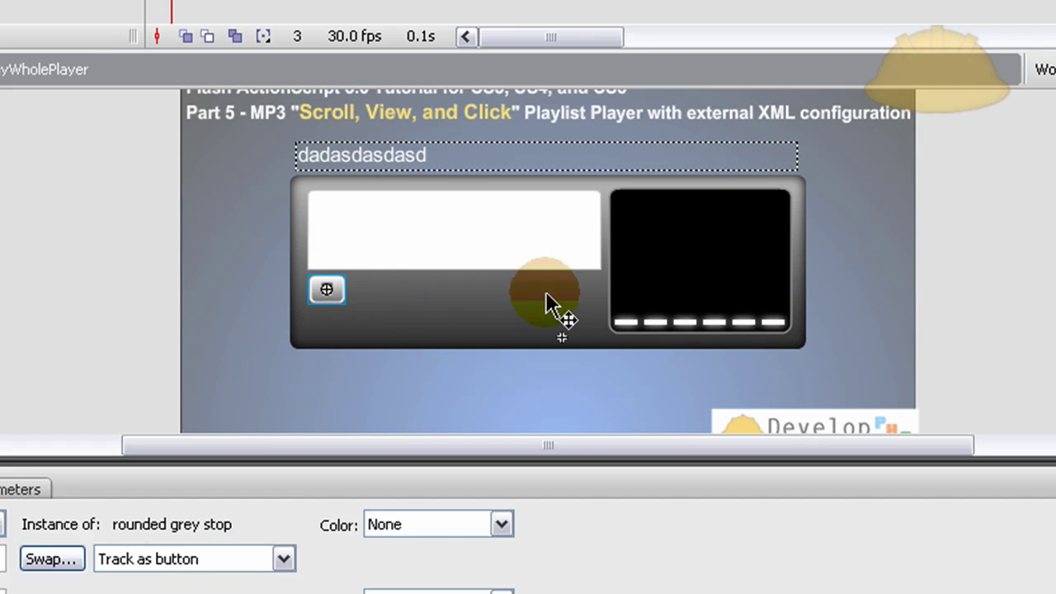
pyautogui.click(1021, 263)
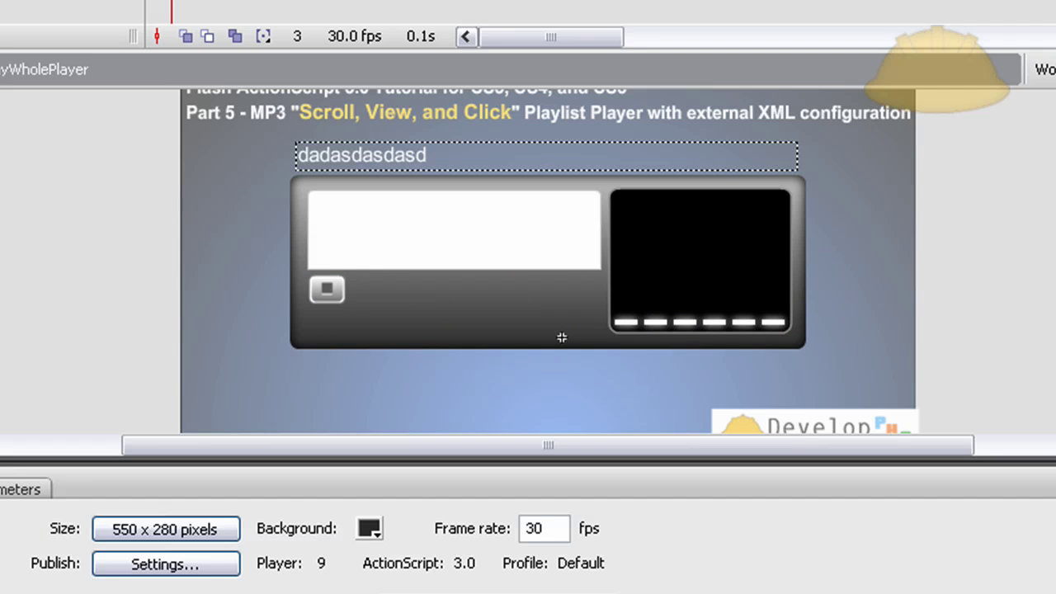